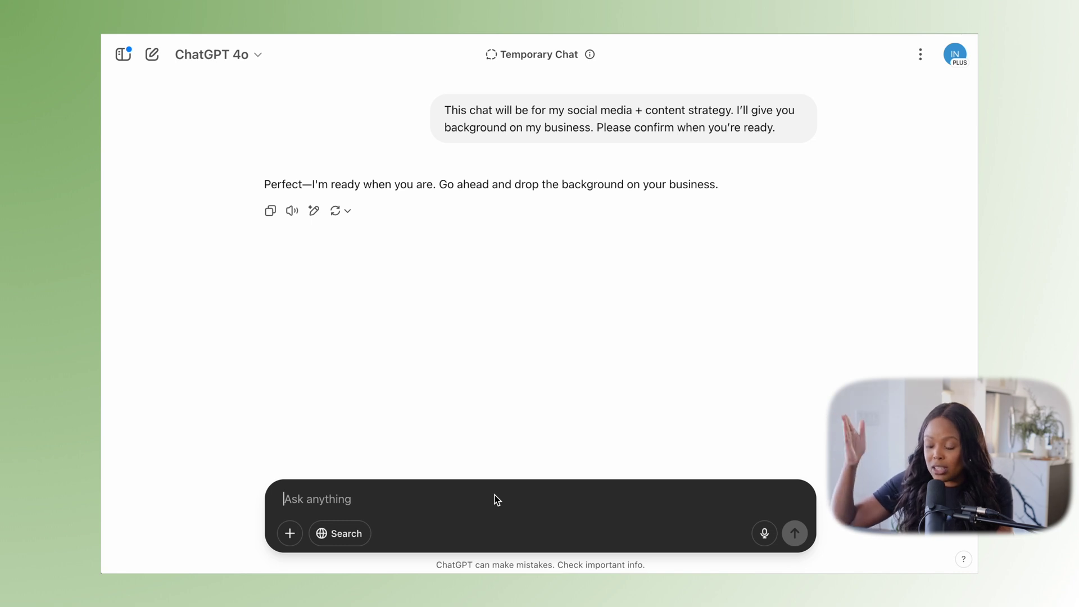
Enter the business background prompt with its bracketed placeholders and replace the business type placeholder with "plant shop"
text(I'm a [business type], located in [city]. We sell [products/services]. My target audience is [demographic]. I want to use social media to [goals]. I’ll follow with more prompts once you confirm.)
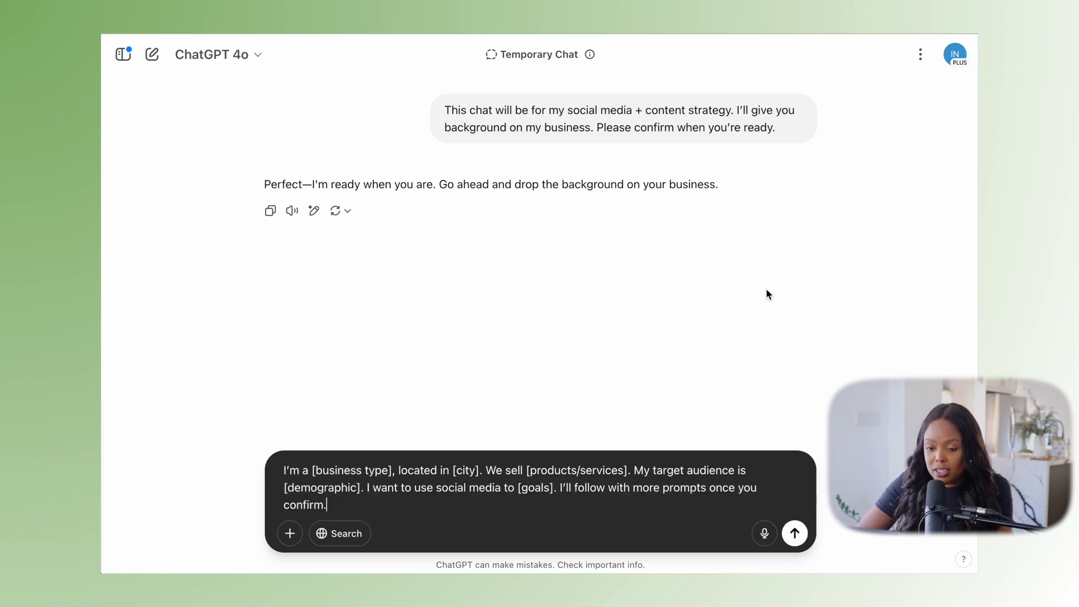
drag(392, 471, 324, 476)
key(BackSpace)
key(BackSpace)
key(BackSpace)
text(plant shop)
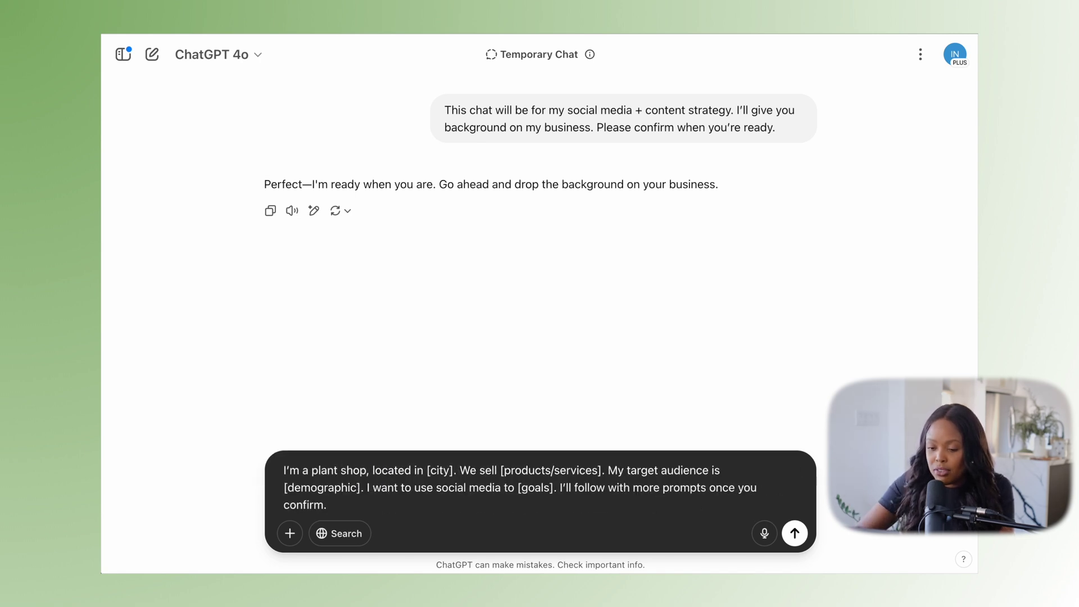
Replace the city placeholder in the prompt with "Houston, Texas"
drag(454, 471, 426, 471)
key(BackSpace)
text(Houston)
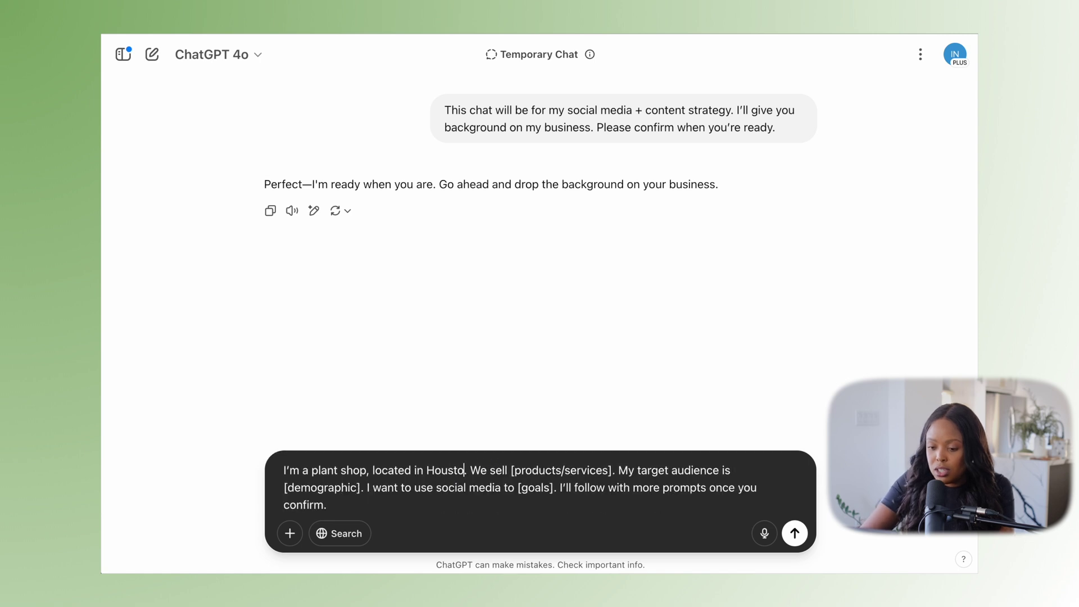
text(, Texa)
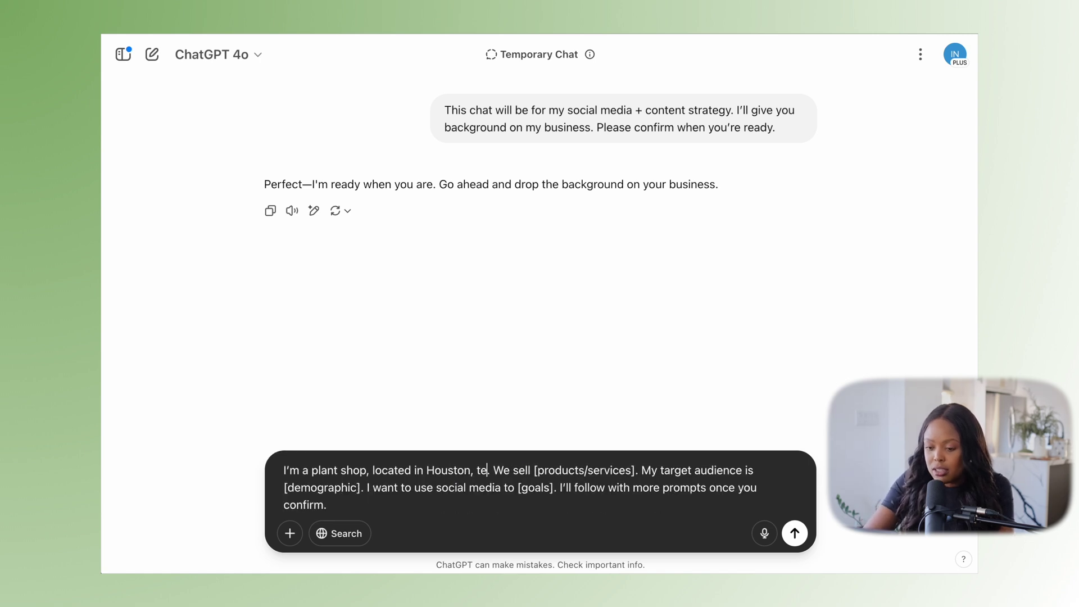
text(s)
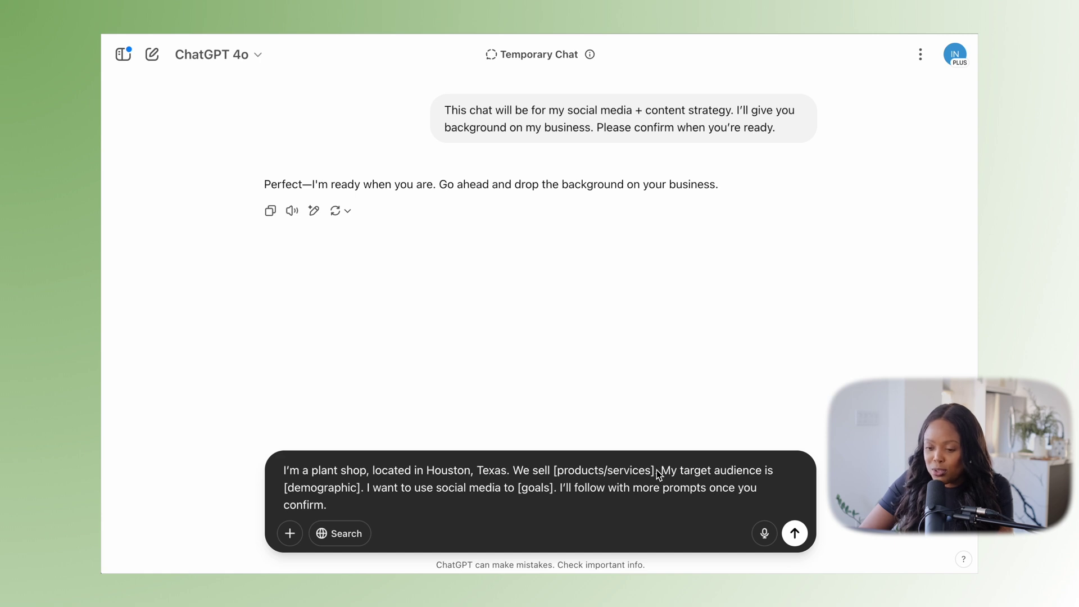
Replace the products/services placeholder with "Succulents and cacti, air plants, seasonal plants, ceramic and terracotta pots, organic soils and DIY macrame and terrarium classes"
drag(655, 477, 562, 478)
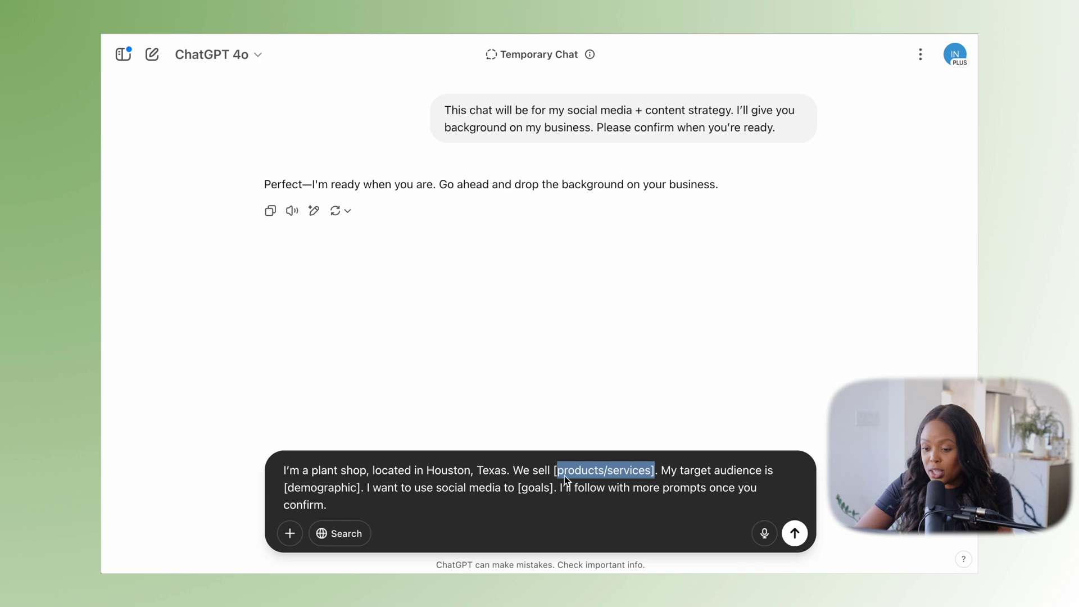
drag(652, 475, 561, 477)
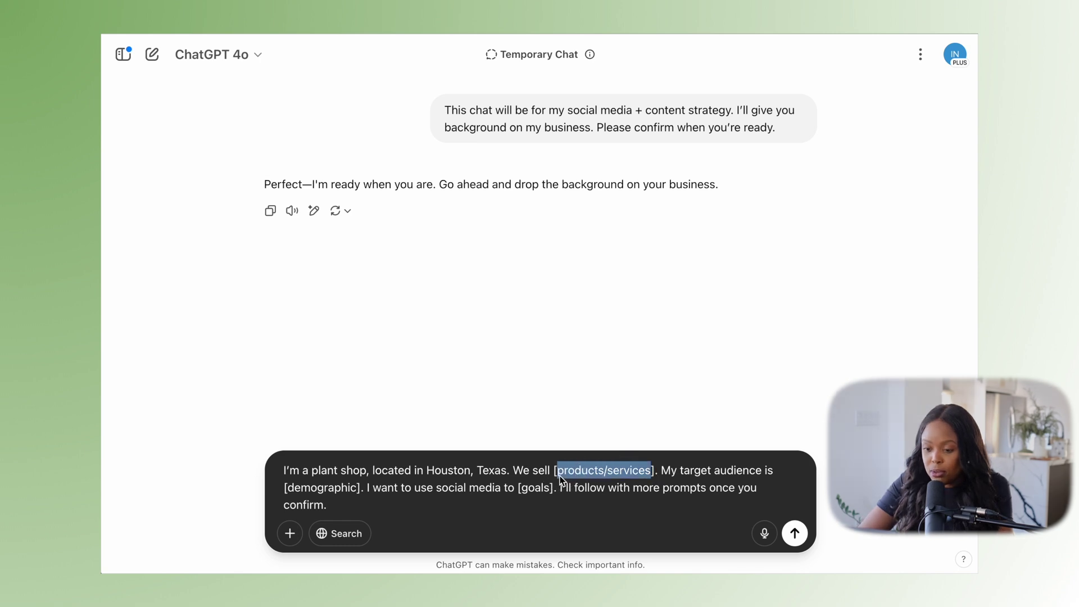
text(Succulents and cacti, air plants, seasonal plants, ceramic and terracotta pots, organic soils and DIY macrame and terrarium classes)
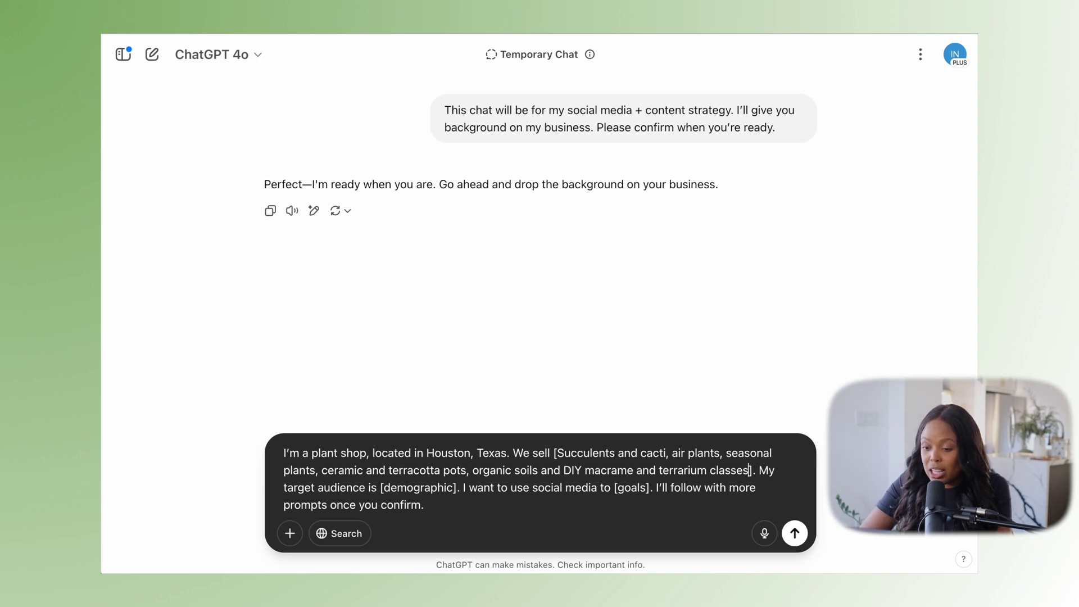
click(753, 470)
key(BackSpace)
click(559, 456)
key(BackSpace)
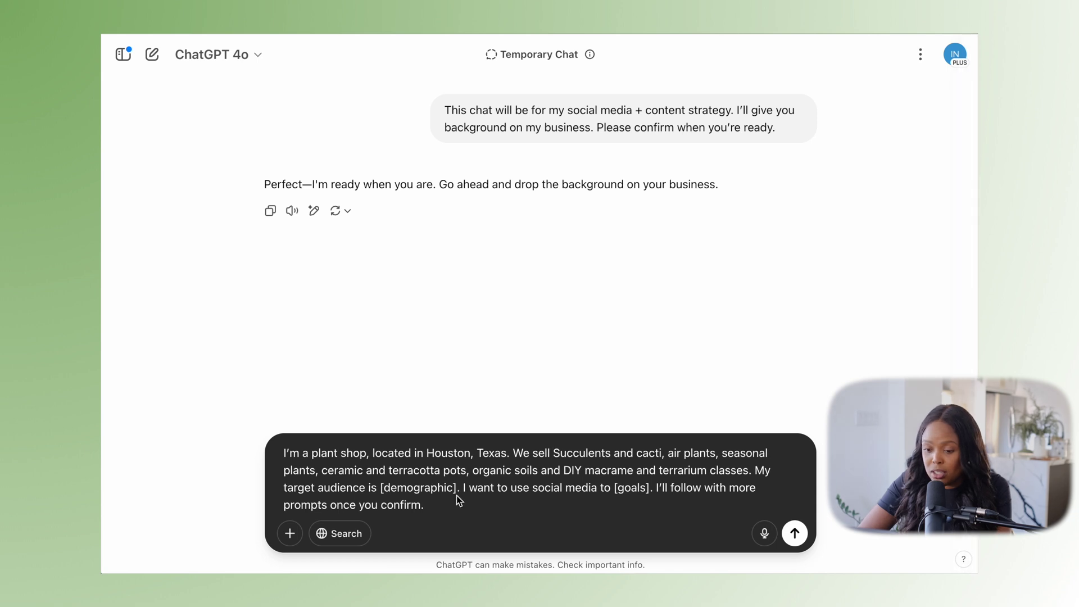
Replace the demographic placeholder with "millenial plant enthusiasts, who also focus on home decor, landscaping and spend hours scrolling gardening reels on Instagram"
double_click(391, 494)
key(ctrl+v)
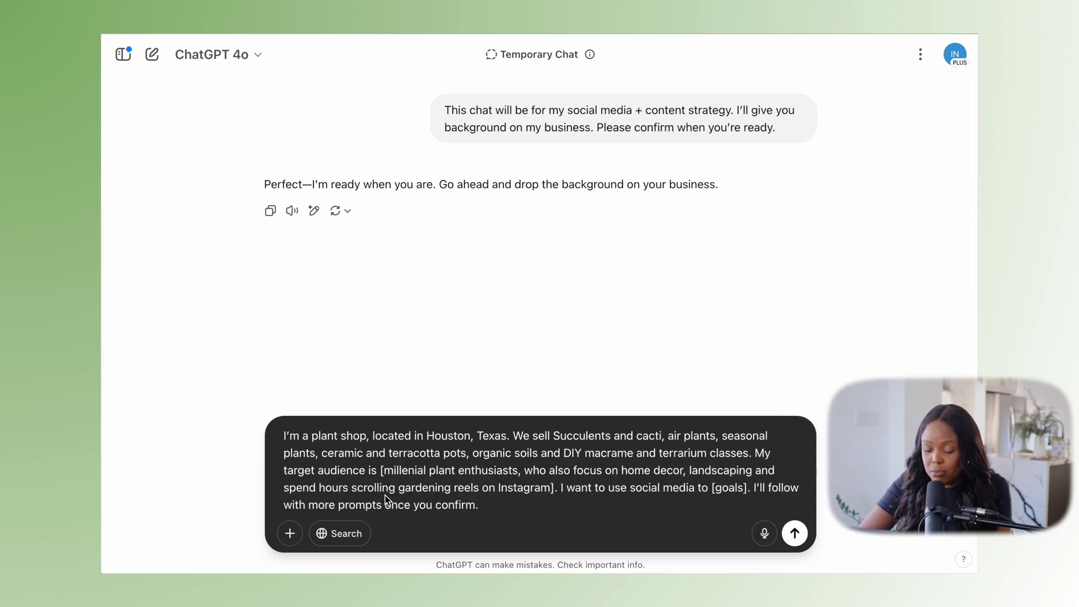
key(BackSpace)
click(555, 490)
key(BackSpace)
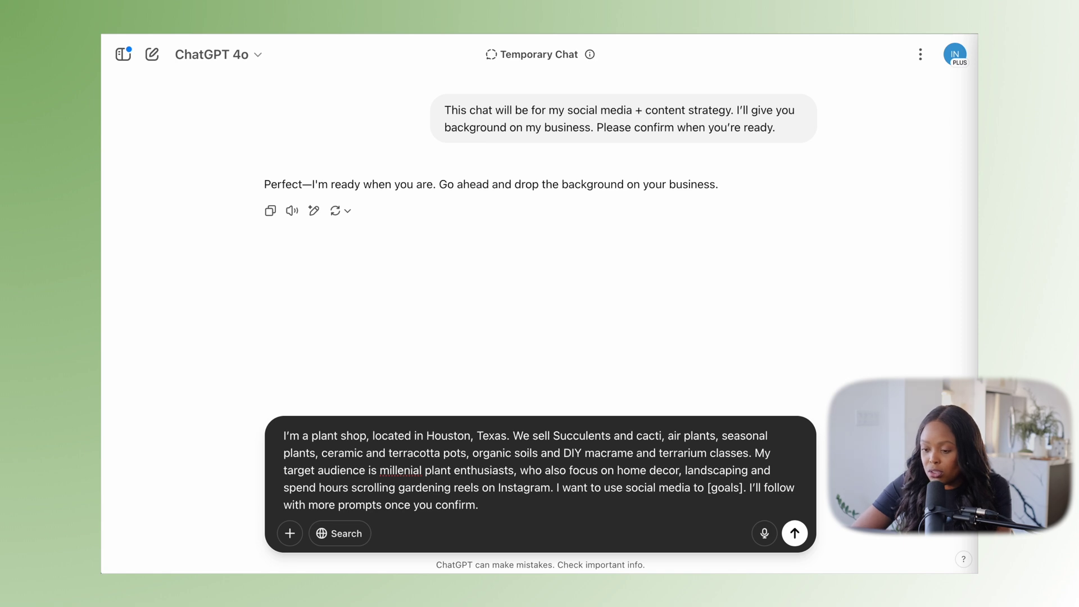
Replace the goals placeholder with "increase store foot traffic, fill our weekly terrarium workshops, sell online products" and send the prompt
double_click(725, 488)
text(increase store foot traffic, fill our weekly terrarium workshops, sell online products)
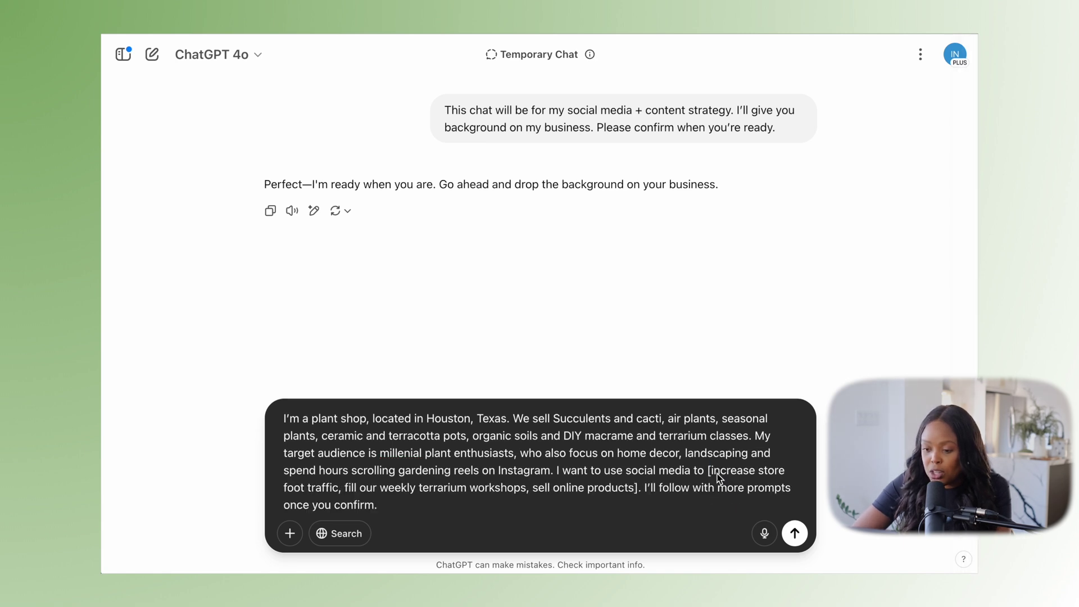
key(BackSpace)
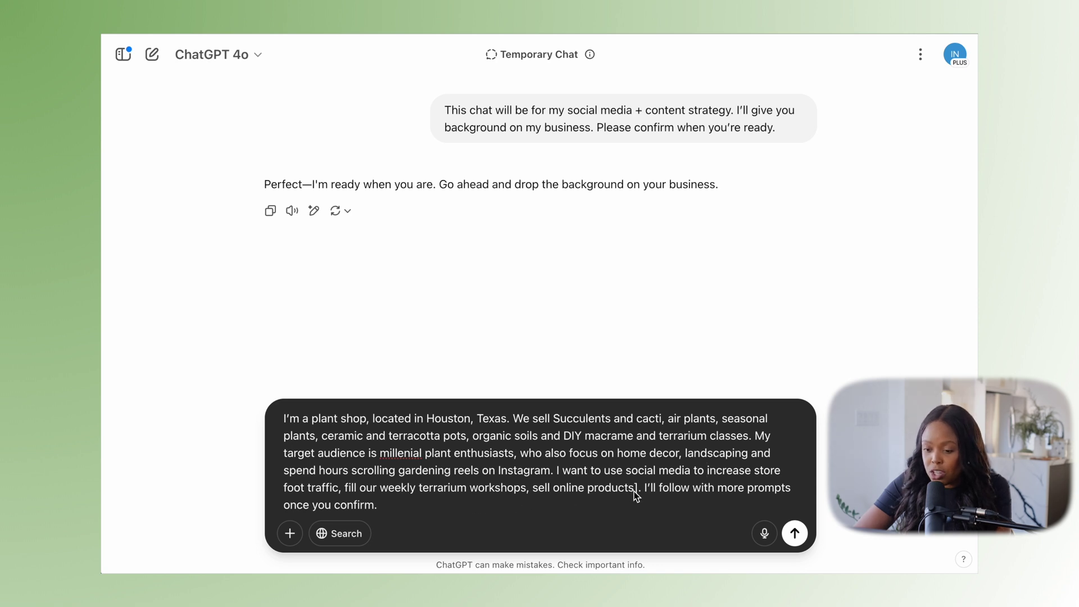
key(BackSpace)
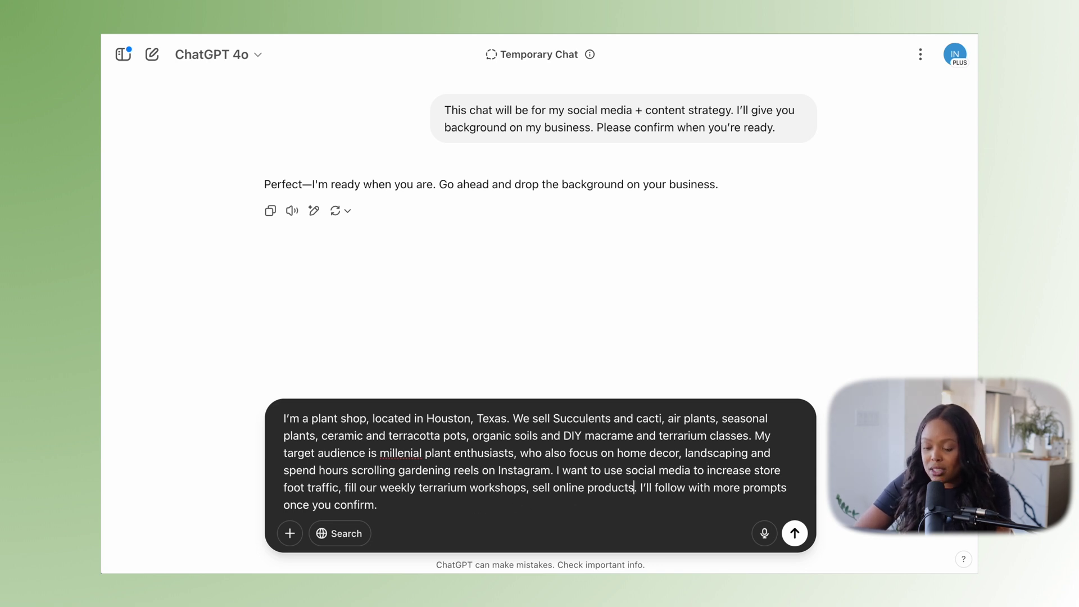
drag(642, 487, 644, 515)
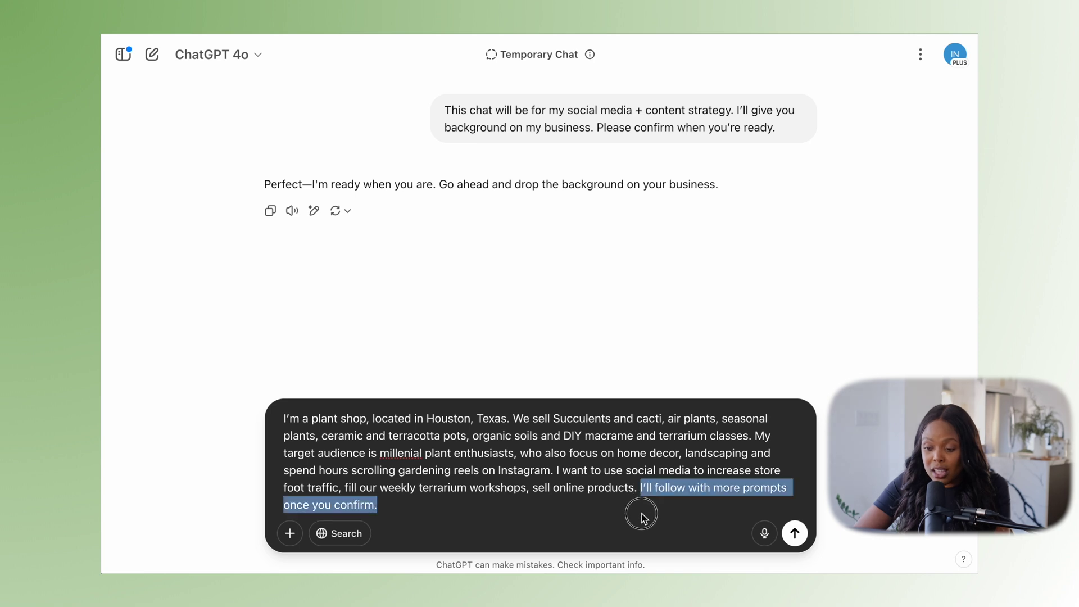
key(Return)
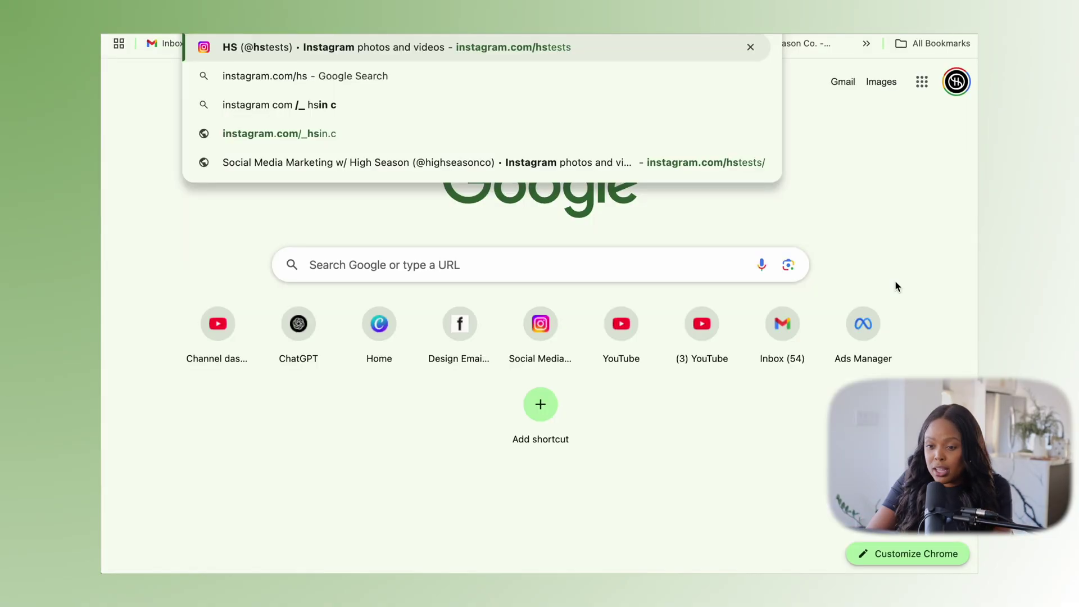
Open the Instagram profile at instagram.com/hstests in the browser and capture a screenshot of its bio and posts
text(tests)
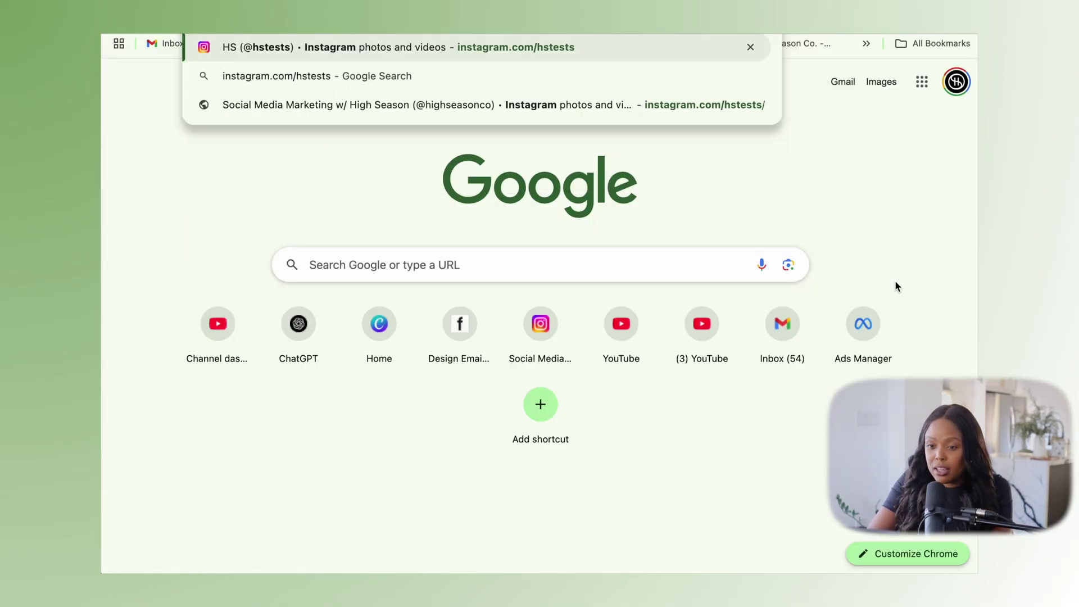
key(Return)
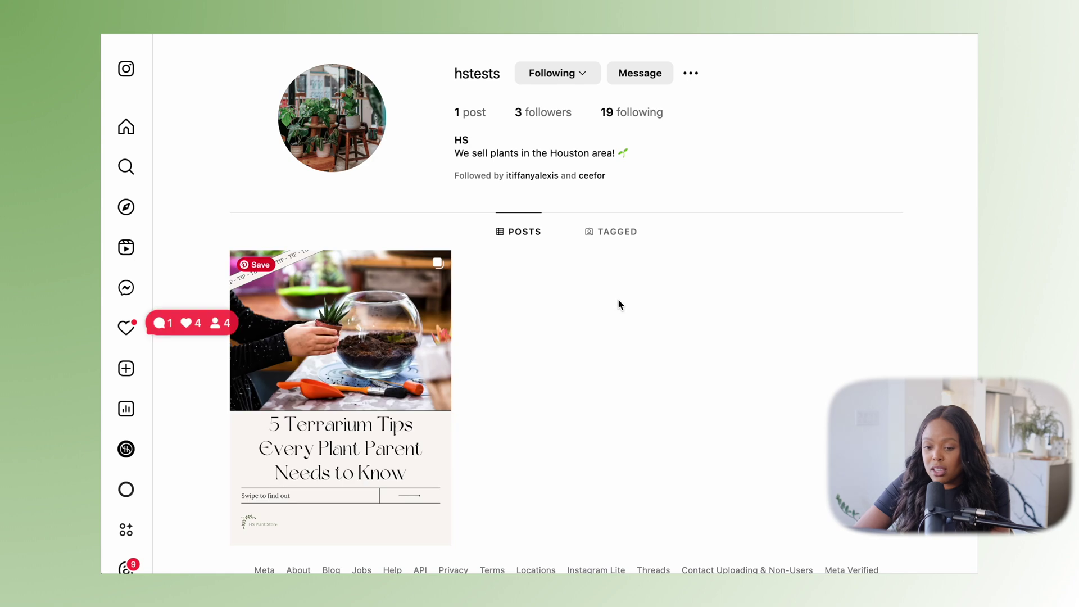
key(super+shift+4)
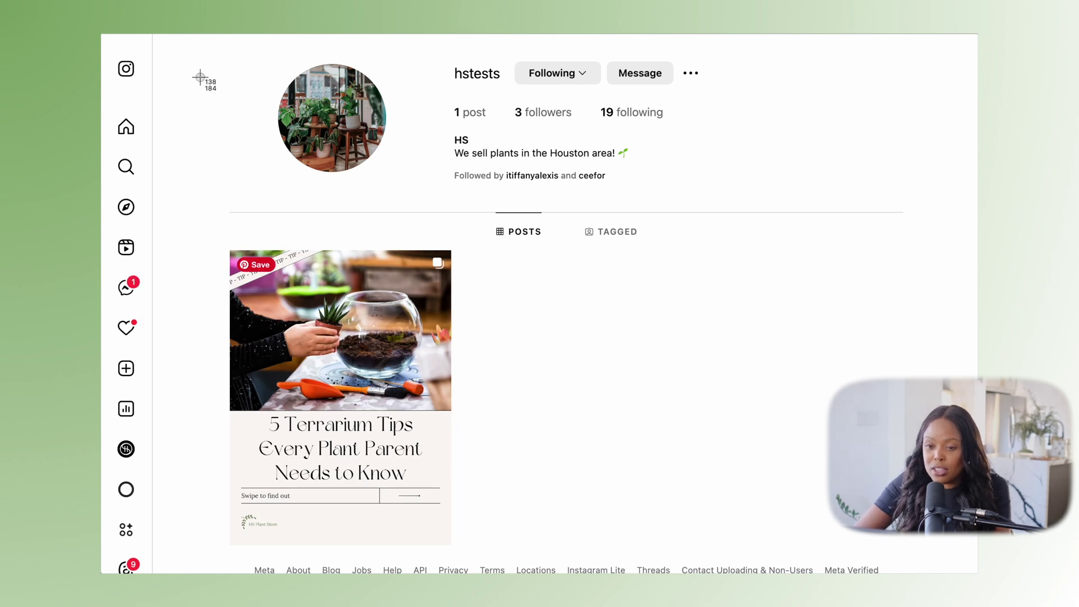
drag(157, 35, 883, 574)
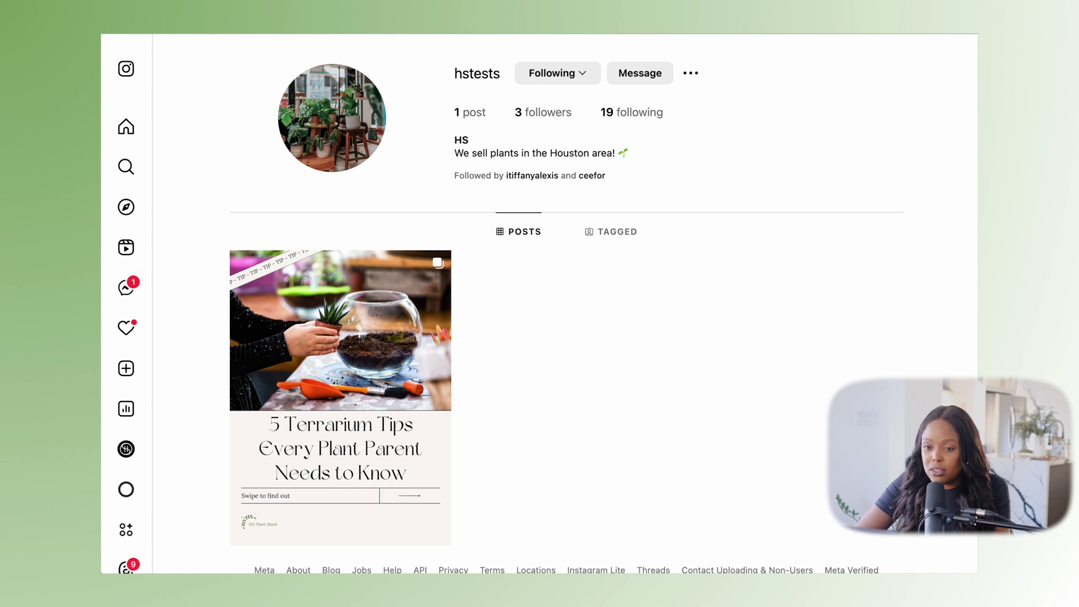
Attach the profile screenshot to the ChatGPT chat and request a refreshed Instagram bio with search-optimized keywords, max 150 characters, and a CTA to core offers
key(ctrl+Tab)
drag(900, 539, 644, 449)
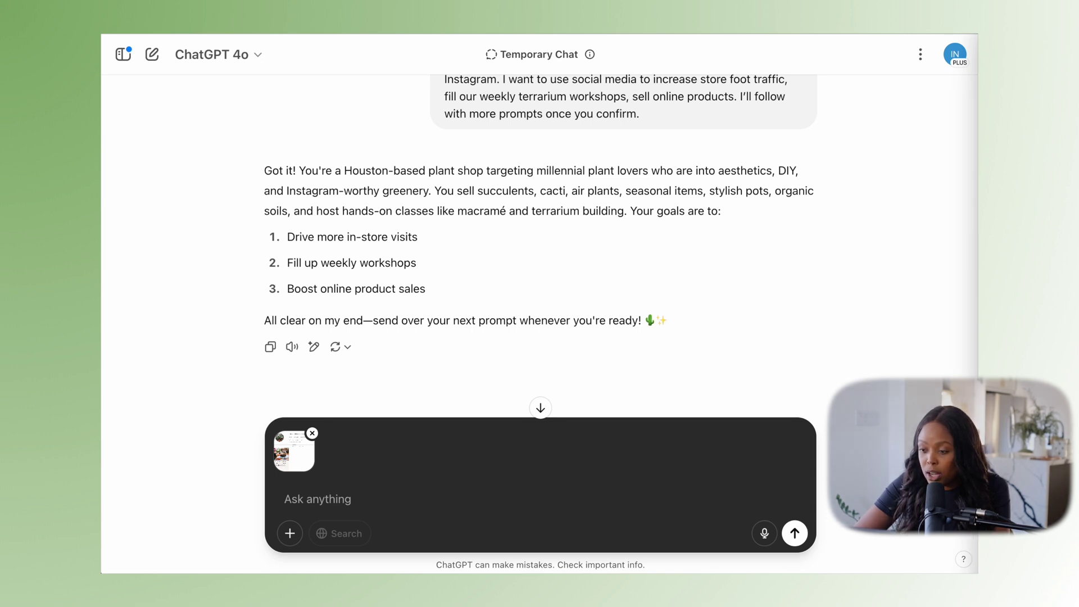
text(Please review my attached instagram bio and refresh it to include the following: keywords that are optimized for search, both in my name and bio text, a clear bio with max 150 characters that answers the following questions:  Who I am, who I serve, and how I serve them. So they’re enticed to follow me., and a CTA to my core offer/s based on my goals.)
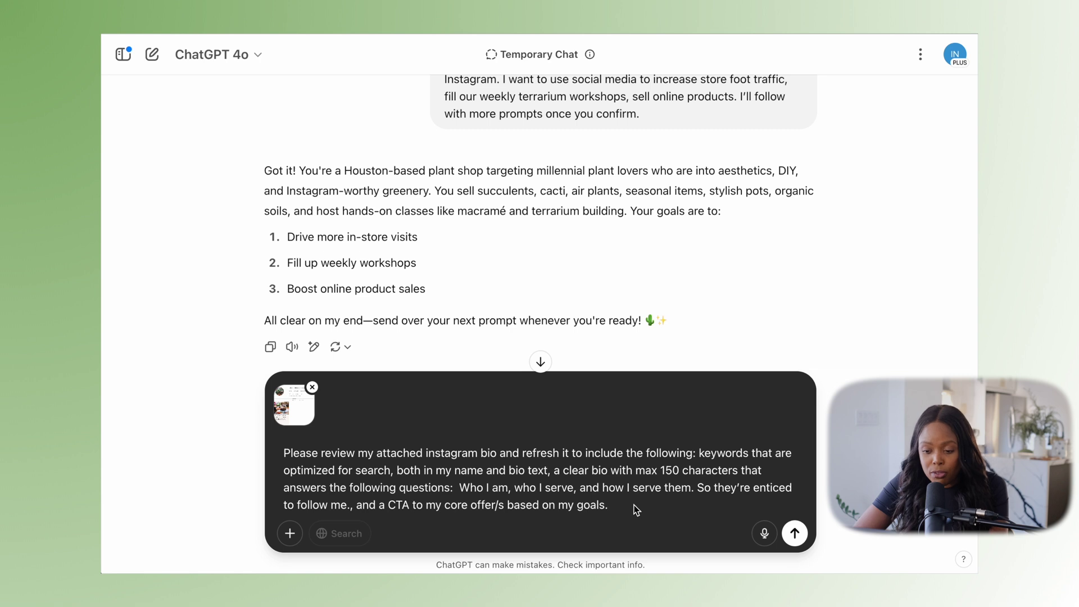
key(Return)
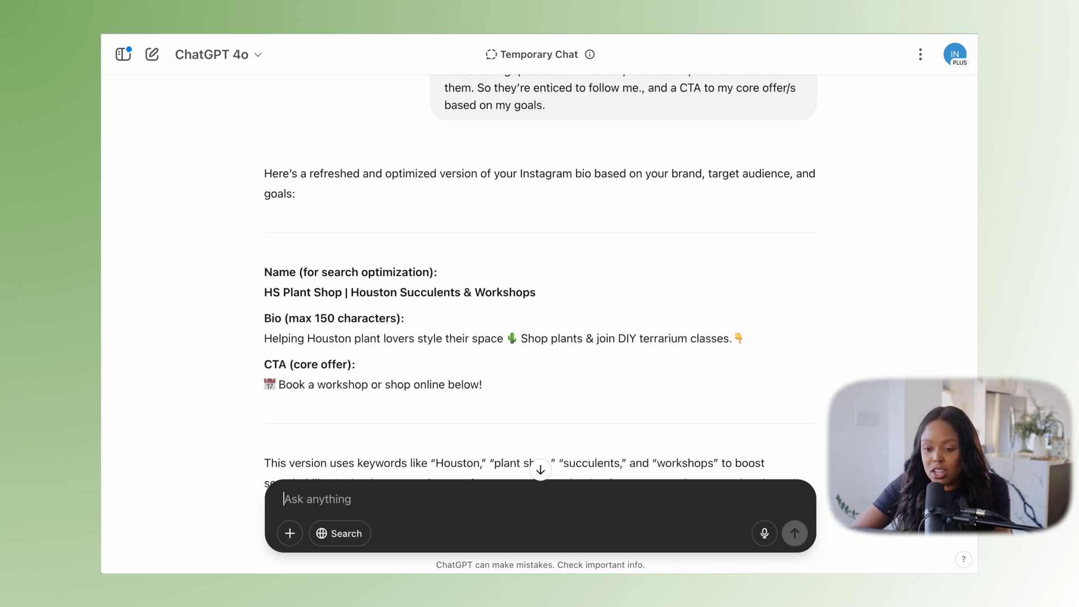
Review the suggested name, bio and CTA, and the explanation of its keywords, who you are, who you serve and how you serve them
scroll(756, 296, down, 3)
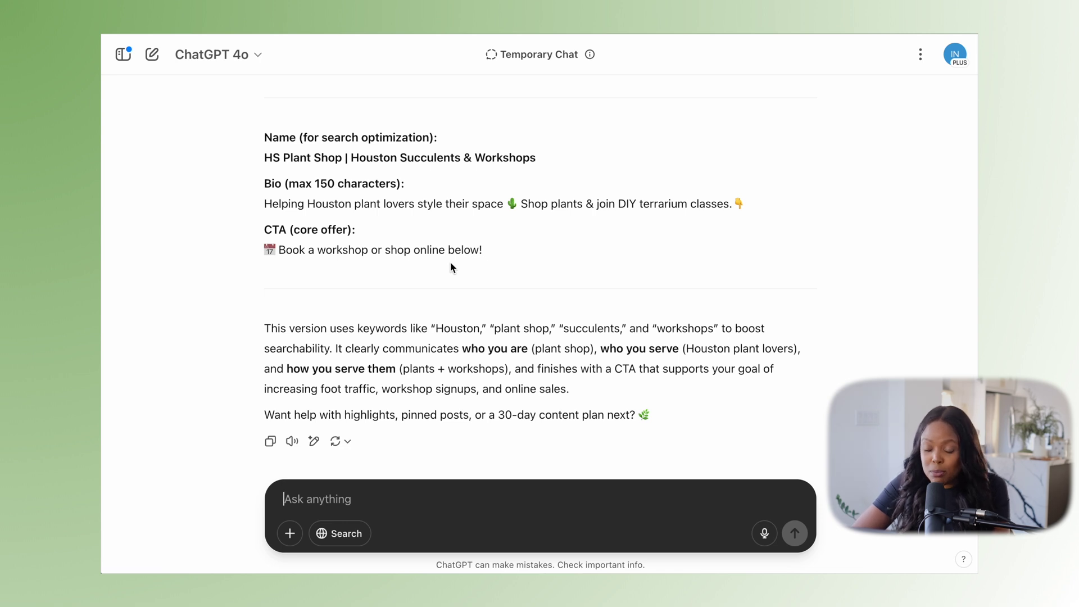
drag(352, 158, 531, 159)
click(284, 354)
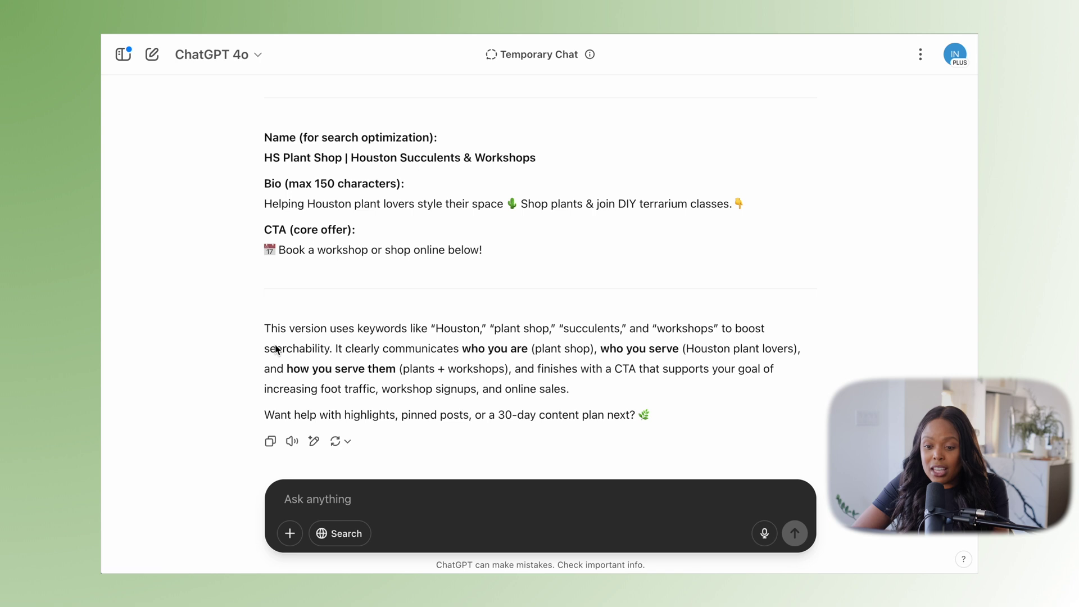
drag(266, 336, 591, 400)
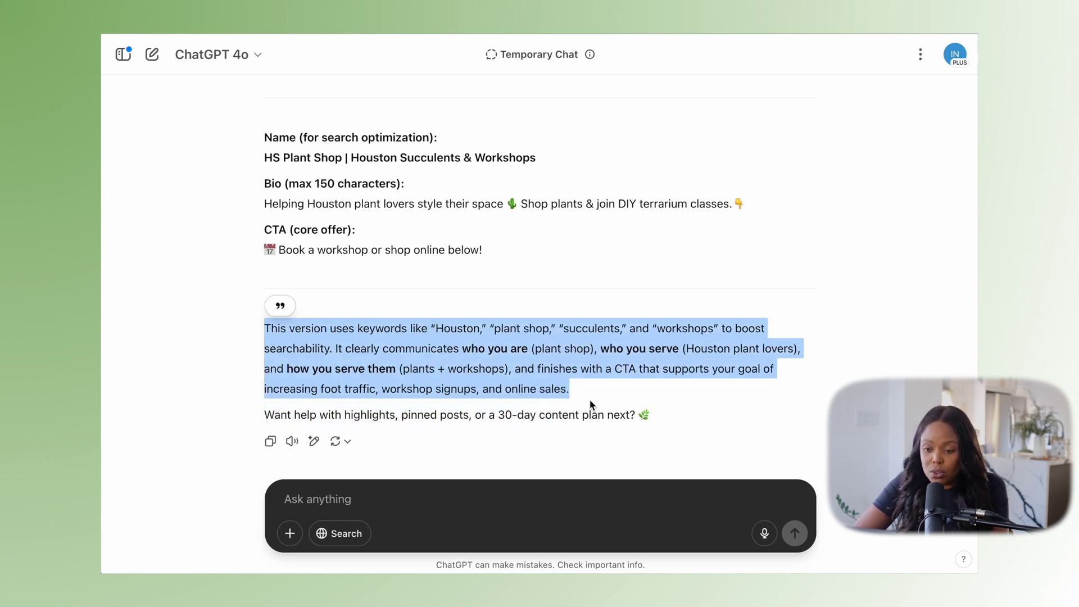
click(591, 404)
drag(462, 349, 534, 351)
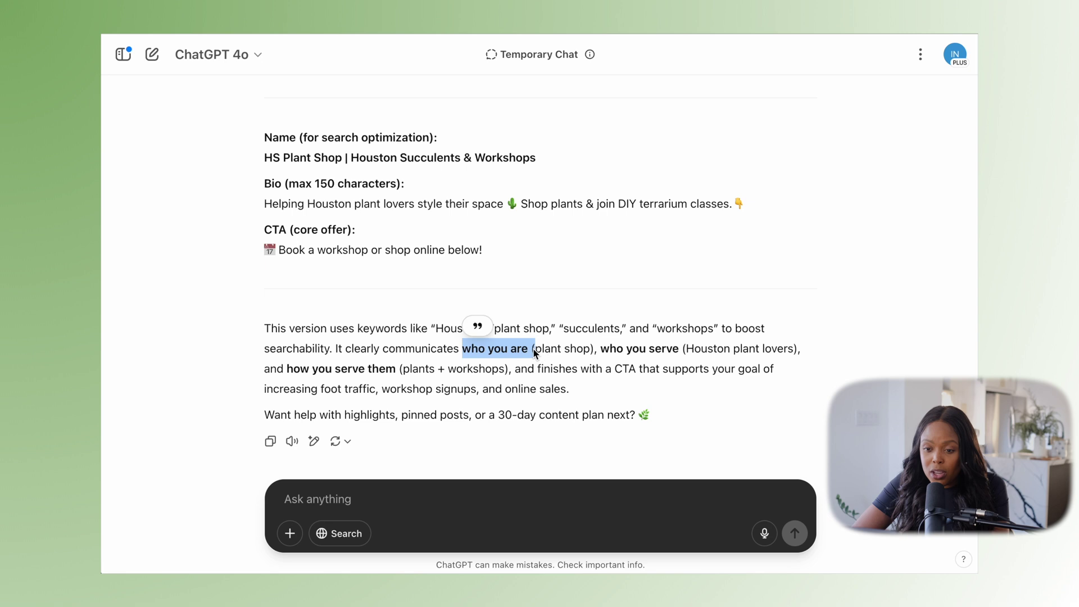
drag(601, 350, 680, 349)
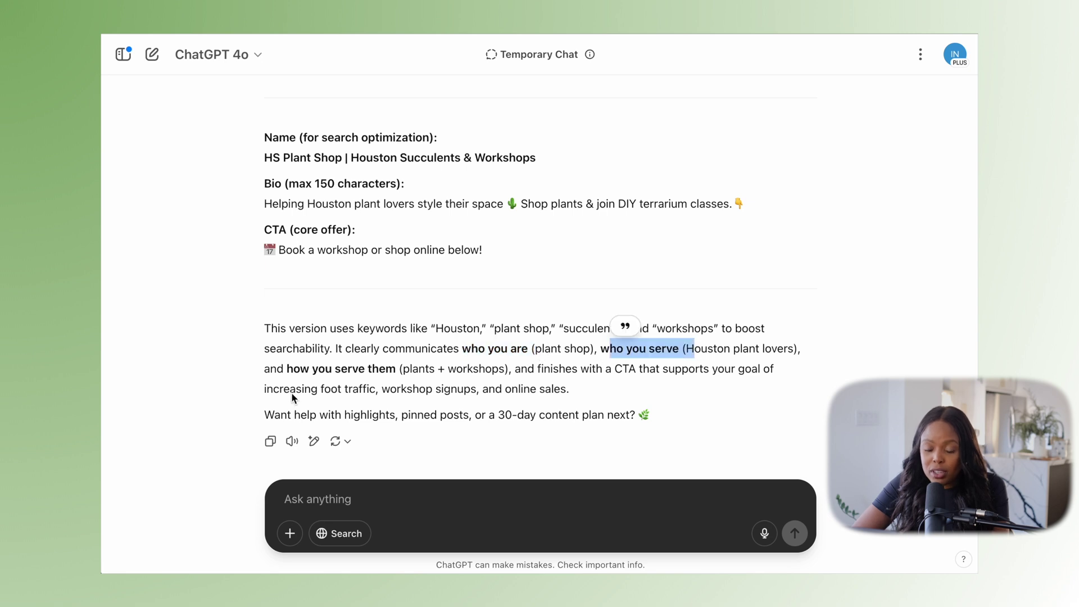
click(288, 371)
drag(288, 371, 381, 372)
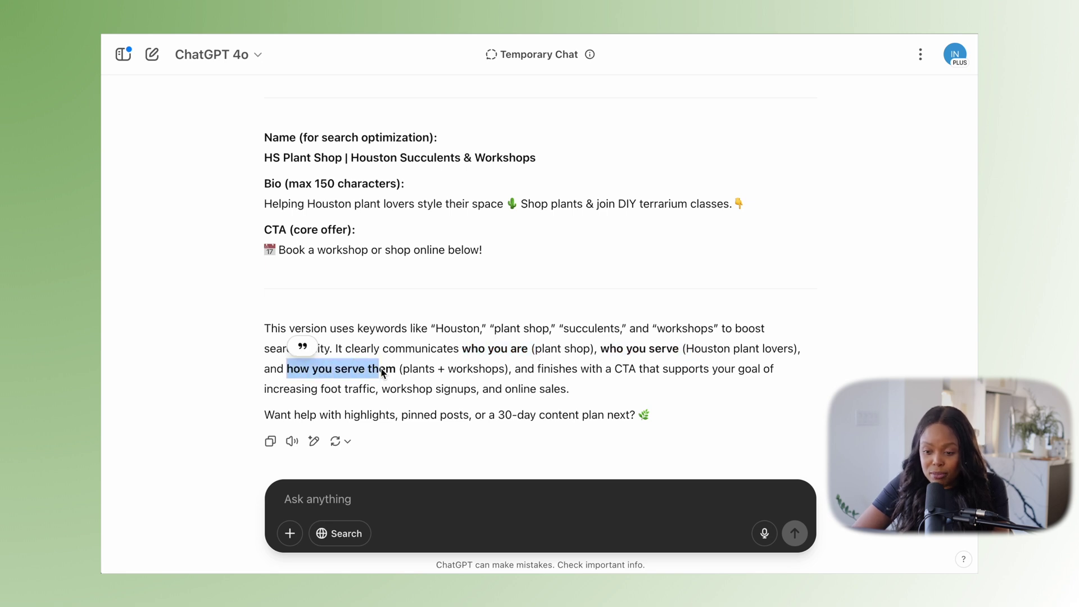
Ask "What should i put for my links in bio (i get up to 5)" and read through the suggested links
click(572, 500)
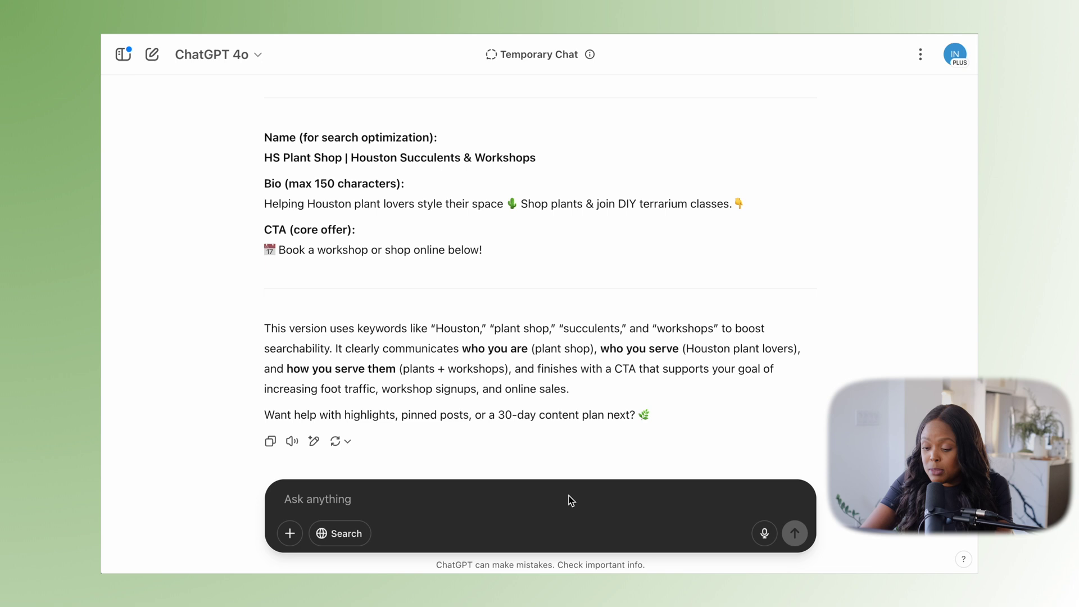
text(What should i pu)
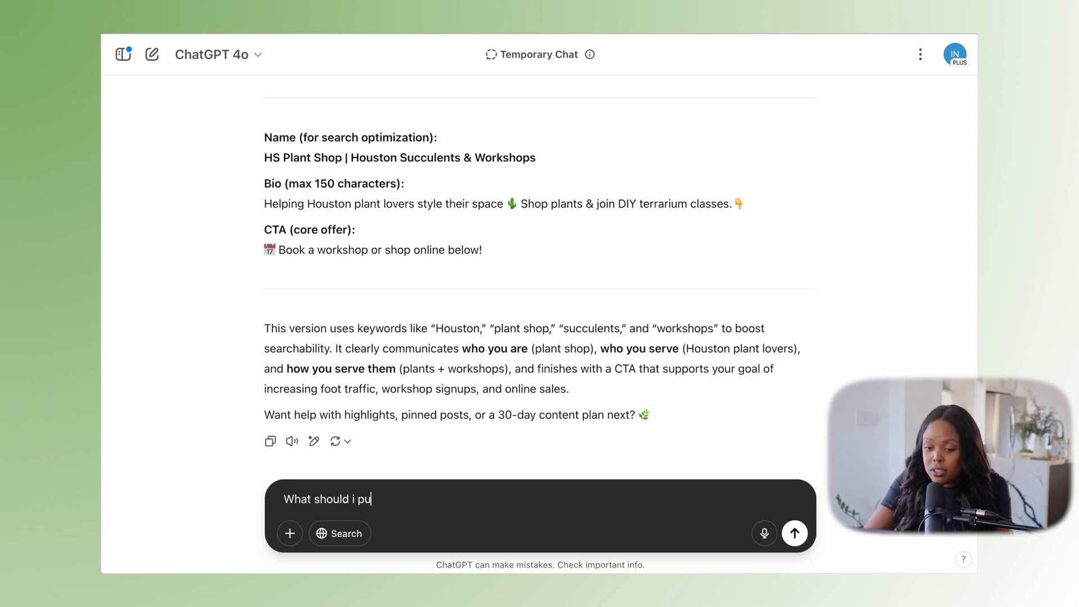
text(t for my links i)
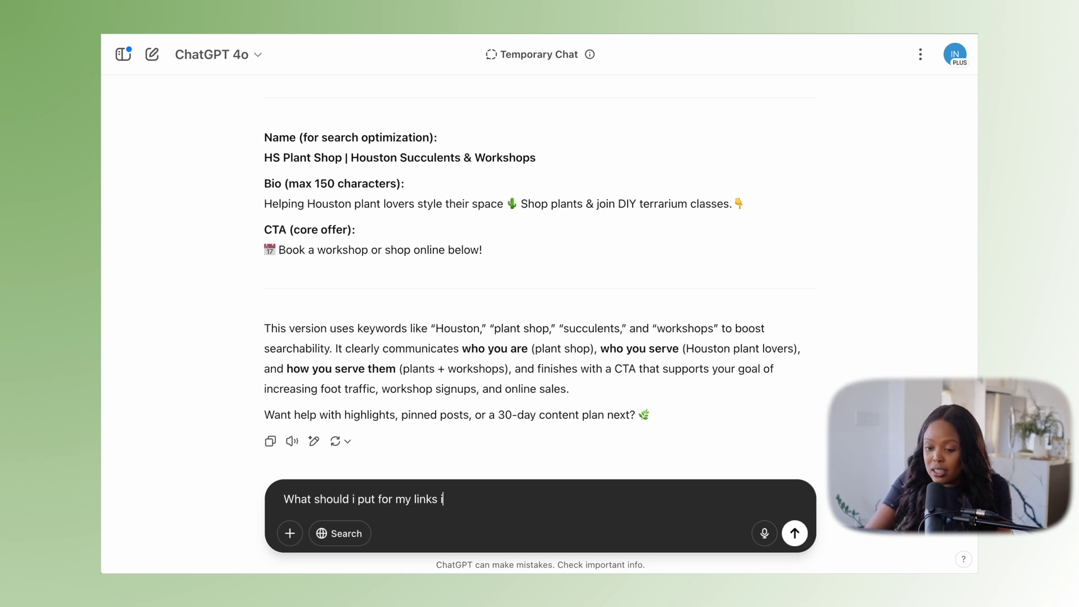
text(n bio (i get )
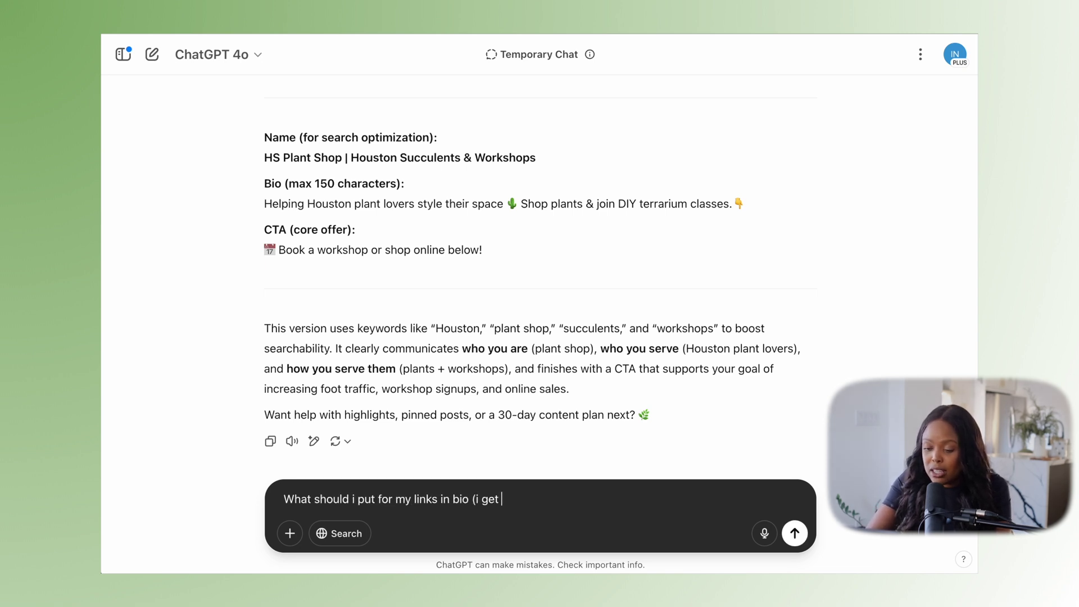
text(up to 5))
key(Return)
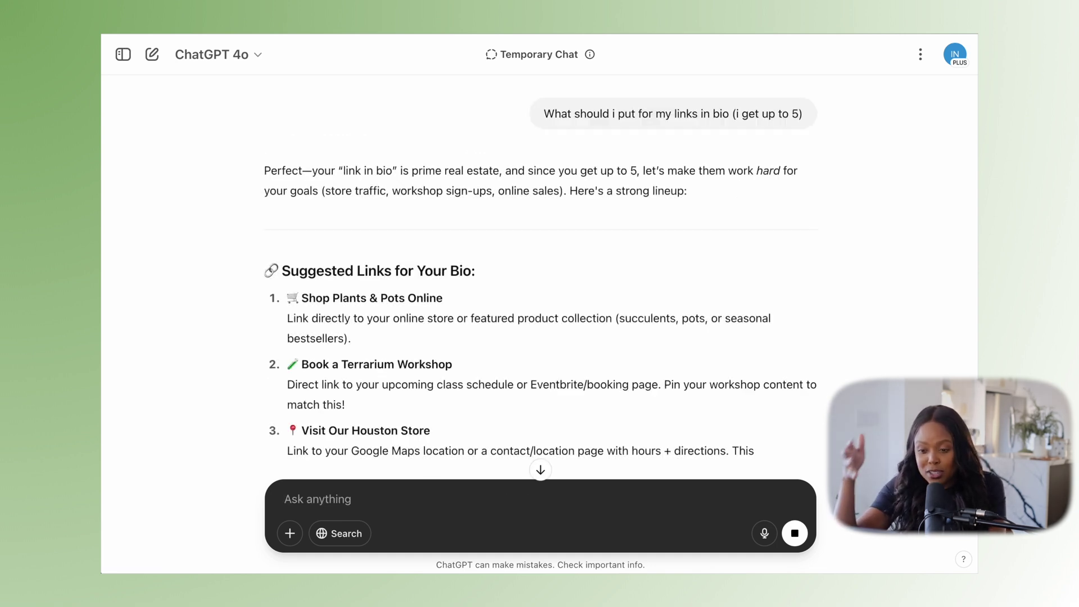
scroll(548, 359, down, 3)
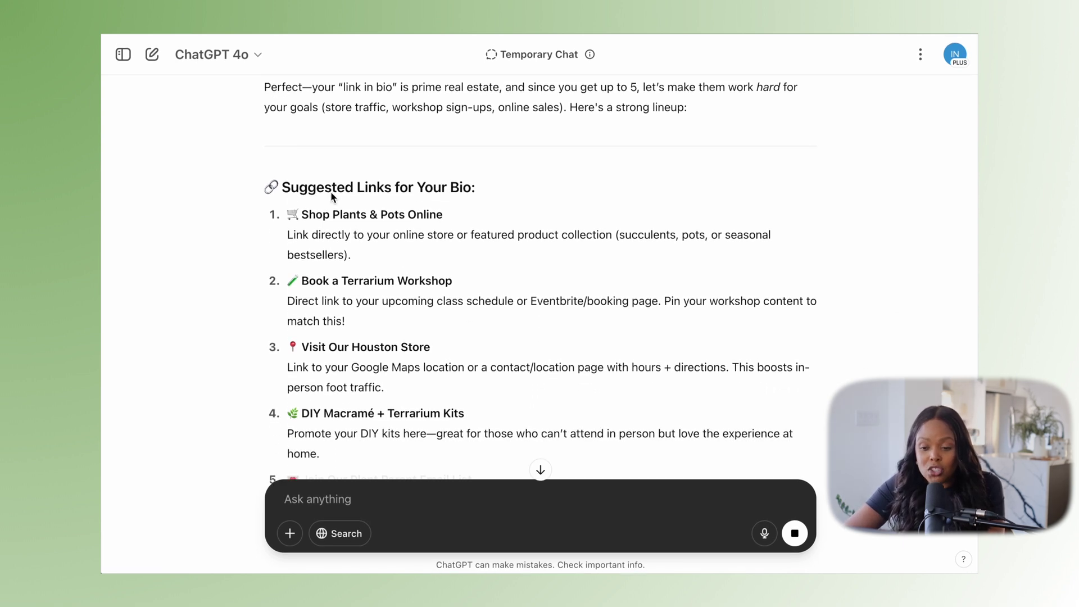
Read through all five suggested bio links, including the DIY Macramé + Terrarium Kits entry, and the closing link-in-bio tool suggestions
scroll(350, 238, down, 2)
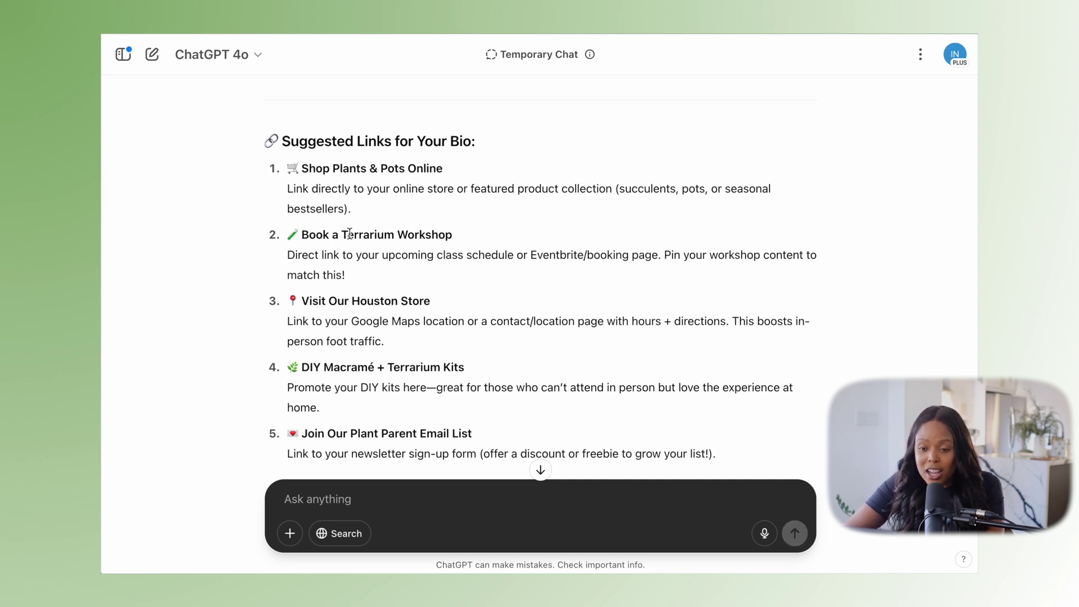
scroll(376, 395, down, 3)
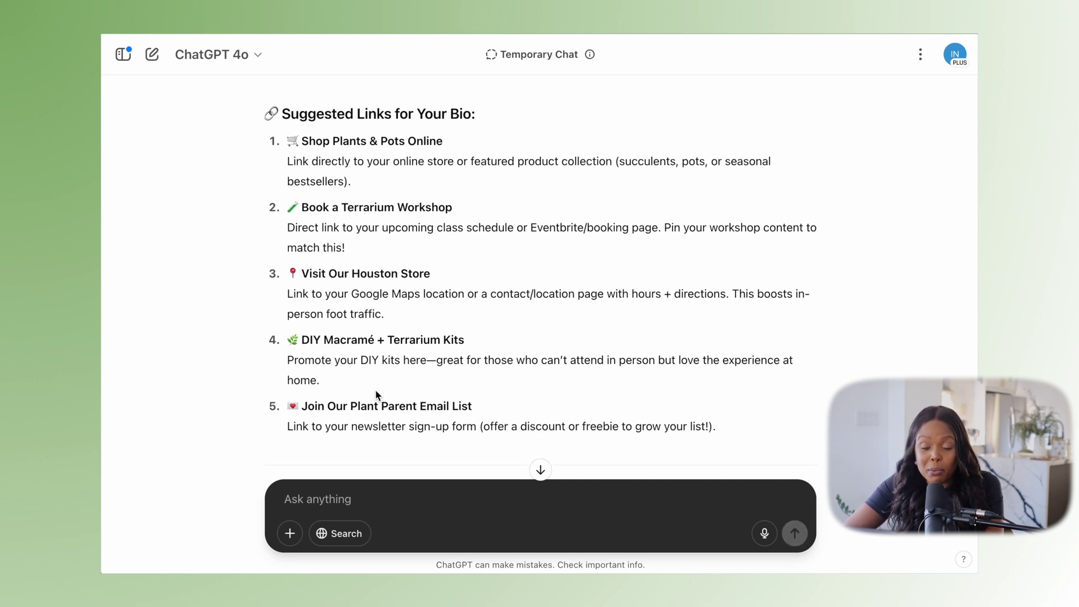
drag(302, 289, 472, 290)
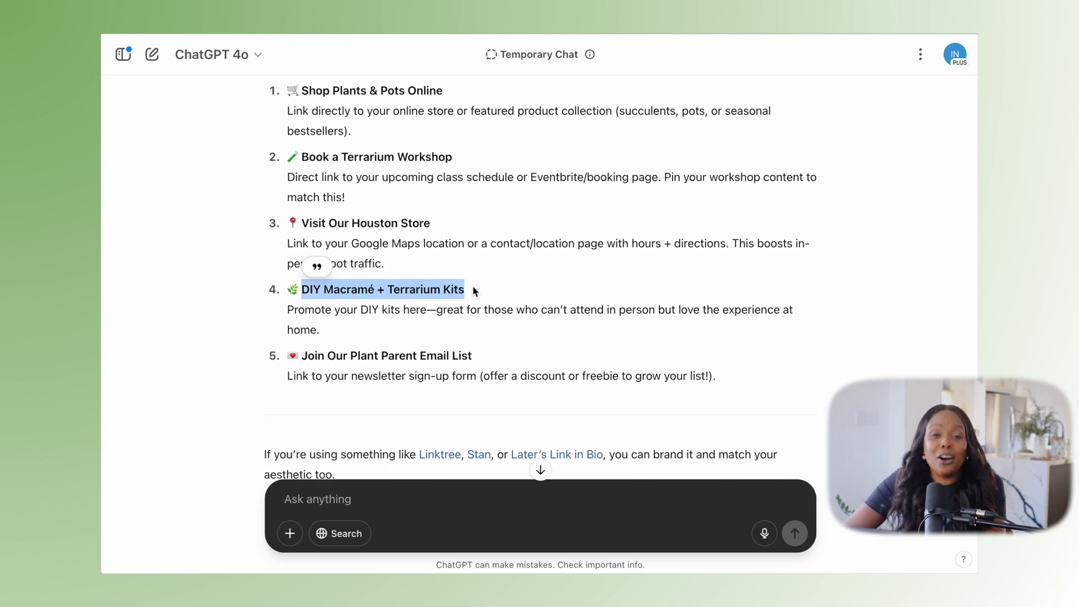
click(424, 356)
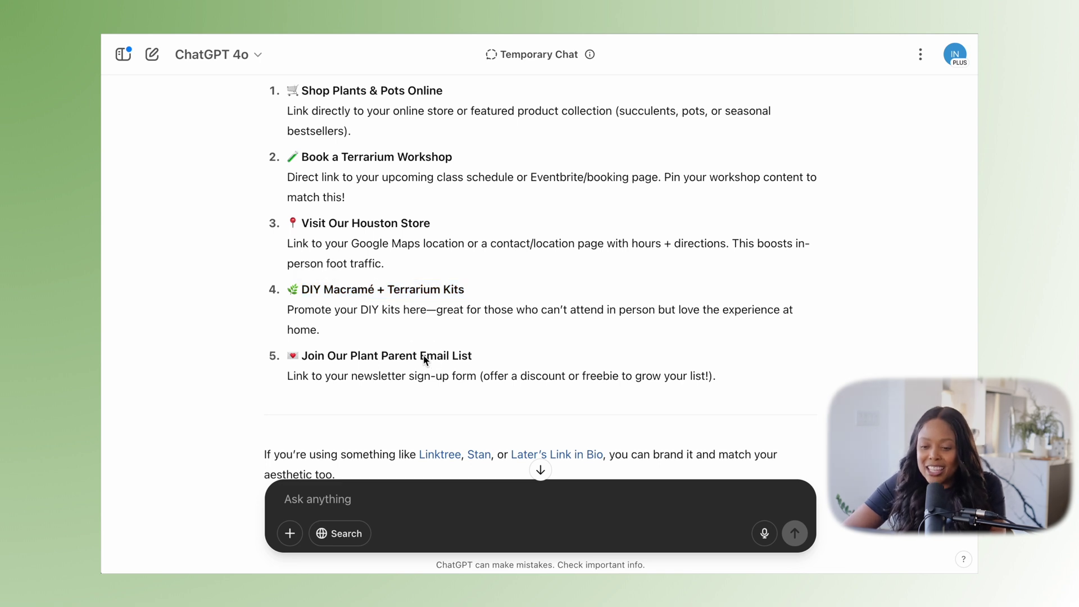
scroll(424, 355, down, 3)
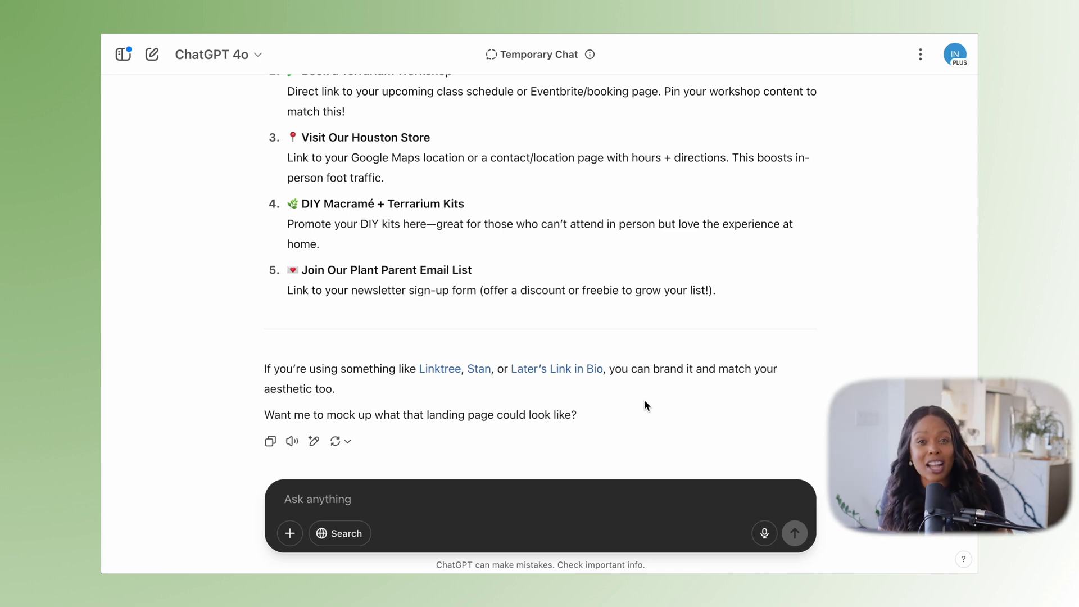
Ask for 5–7 visually consistent Instagram Highlight categories that communicate the offers, each with a 1–2 word name and the types of Stories to include
click(605, 499)
text(I want to create Instagram highlights that clearly communicate what I offer, are visually consistent and encourage profile visitors to stay, explore, and convert. Can you suggest 5–7 Instagram Highlight categories I should use — including a name for each highlight (max 1–2 words), what types of Stories to include in each one?)
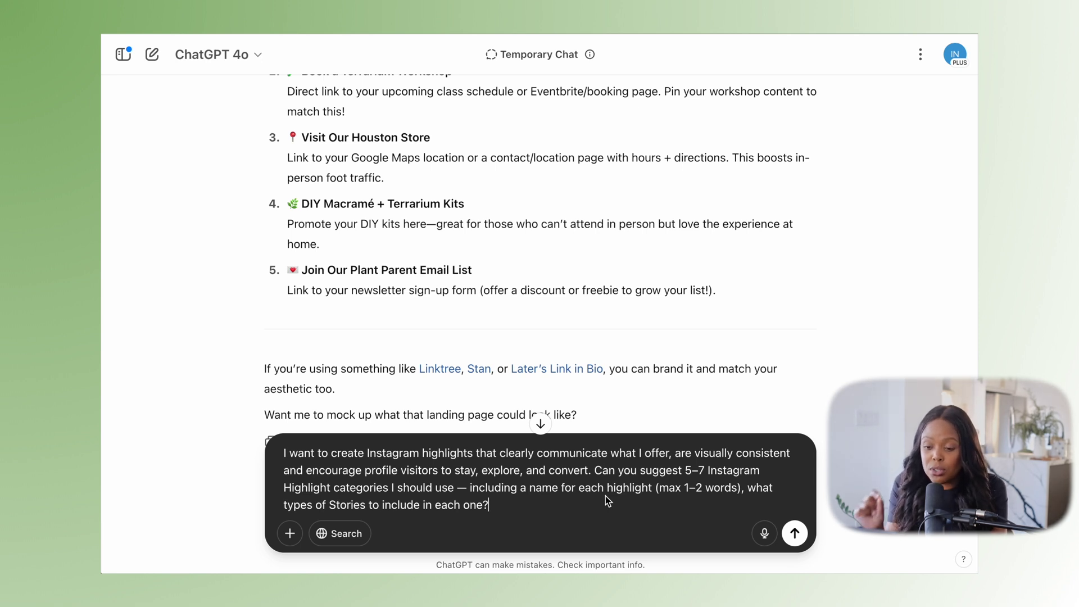
key(Return)
Review the purpose and suggested Stories for the Shop, Workshops and Visit Us highlights
scroll(575, 370, down, 3)
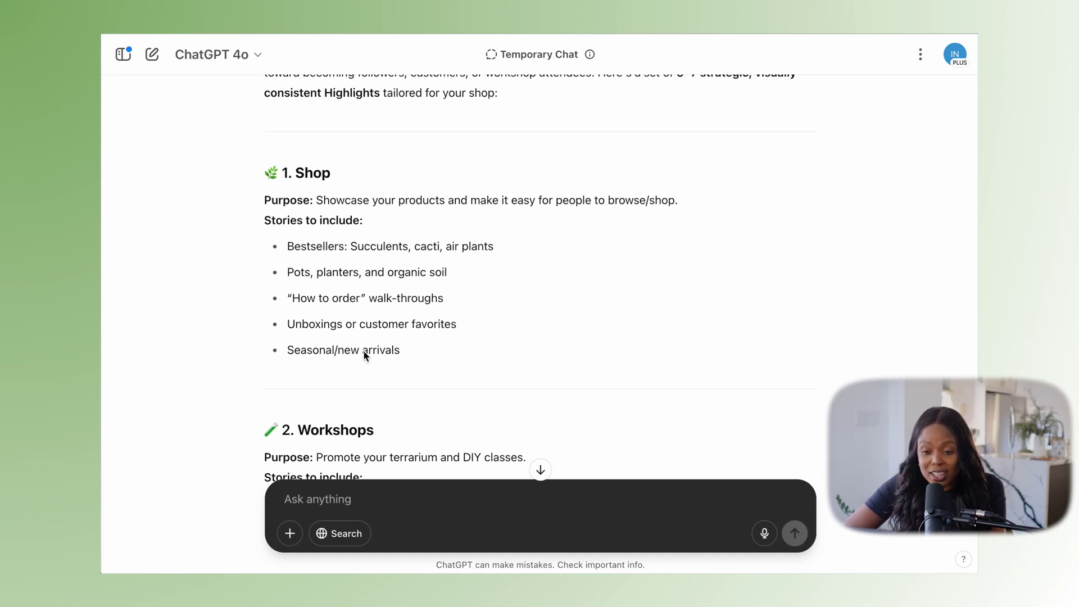
scroll(364, 354, down, 5)
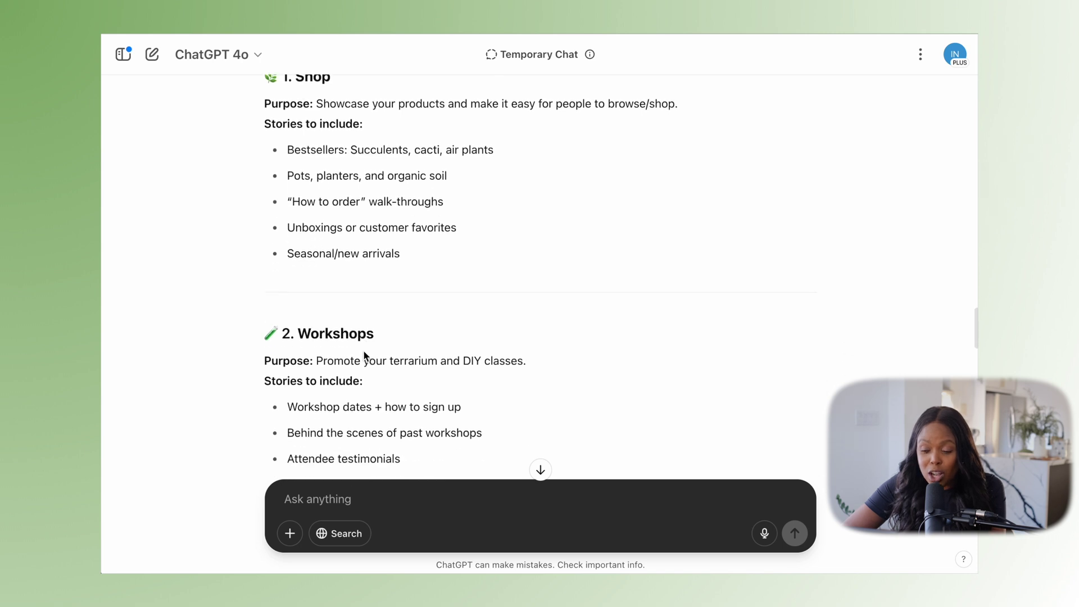
scroll(365, 259, down, 5)
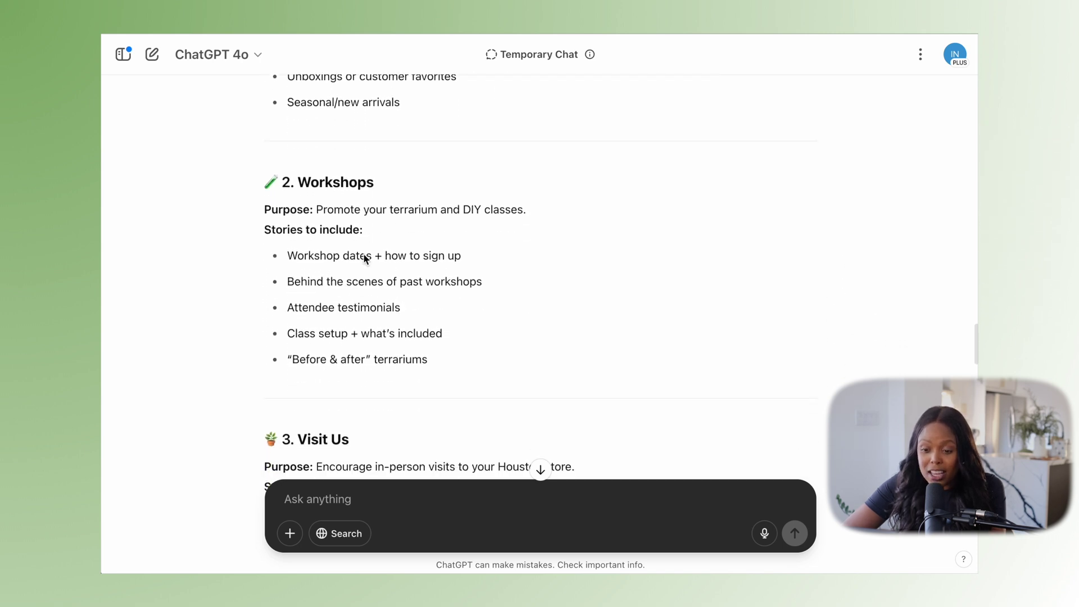
scroll(364, 258, down, 2)
drag(287, 252, 443, 261)
click(450, 261)
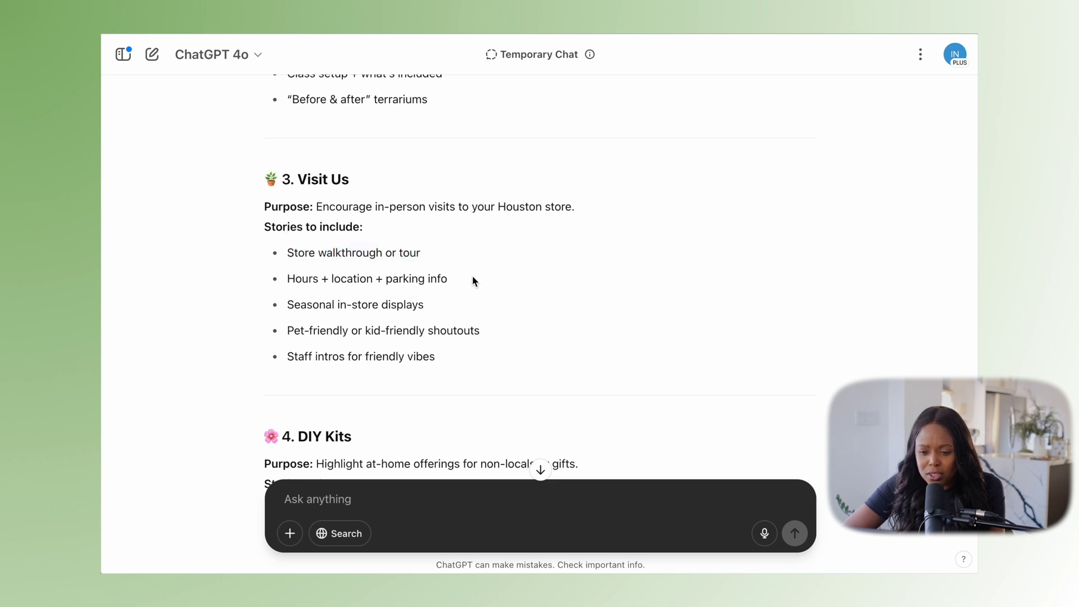
scroll(458, 292, down, 2)
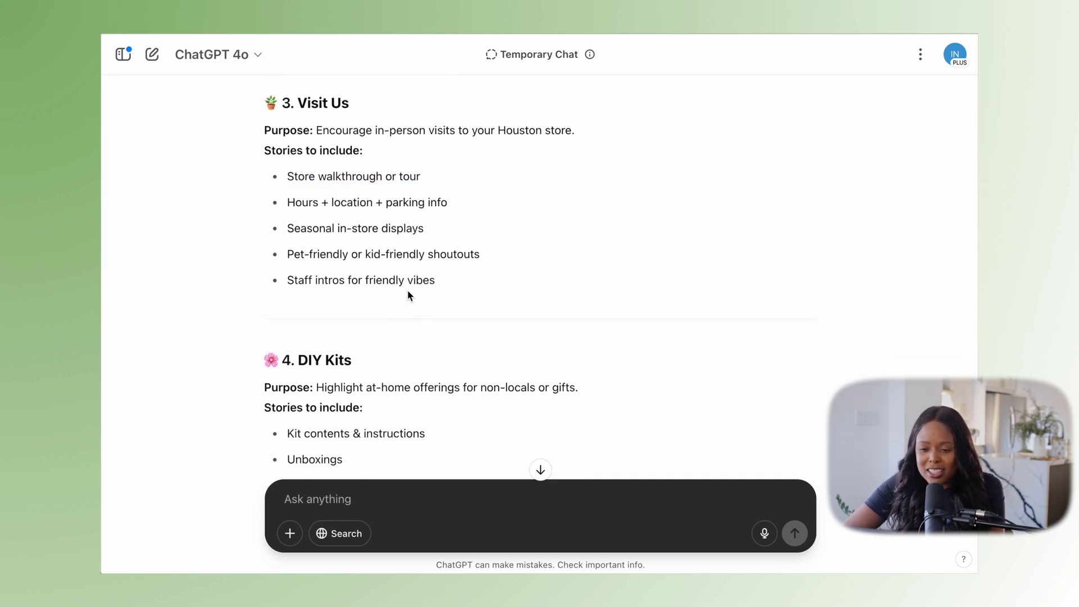
Examine the DIY Kits, Tips, Testimonials and Events highlight suggestions, going back over the list of categories
scroll(425, 298, down, 5)
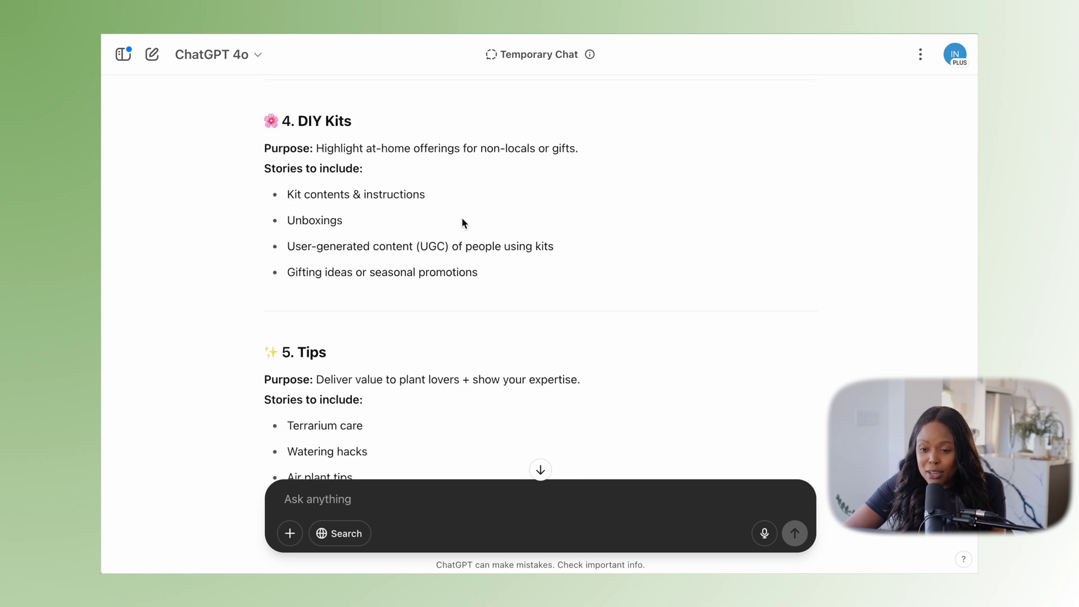
scroll(617, 253, down, 3)
scroll(619, 253, down, 5)
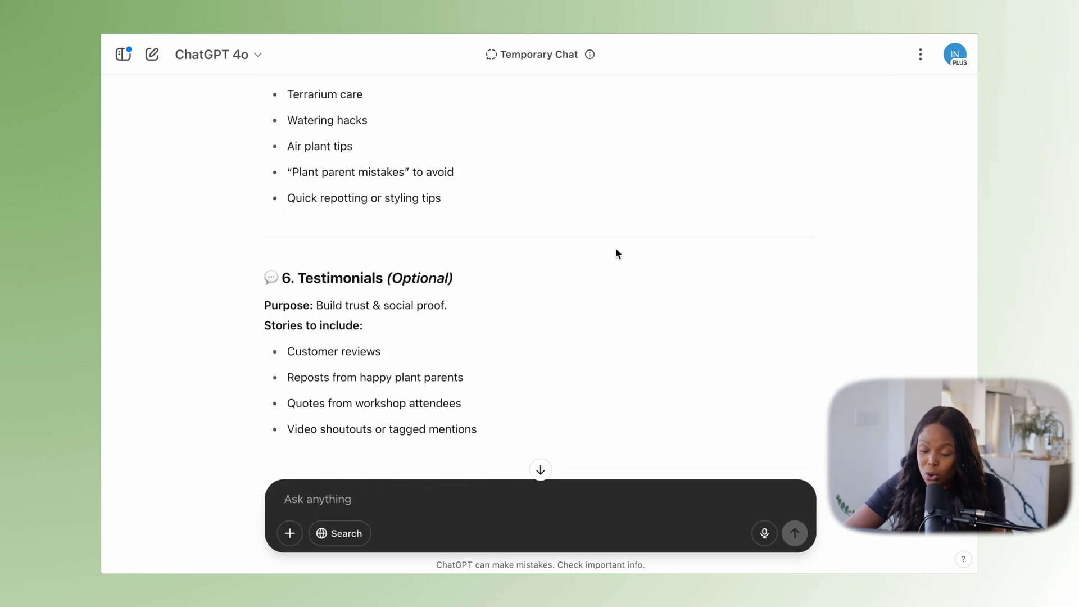
scroll(618, 254, down, 3)
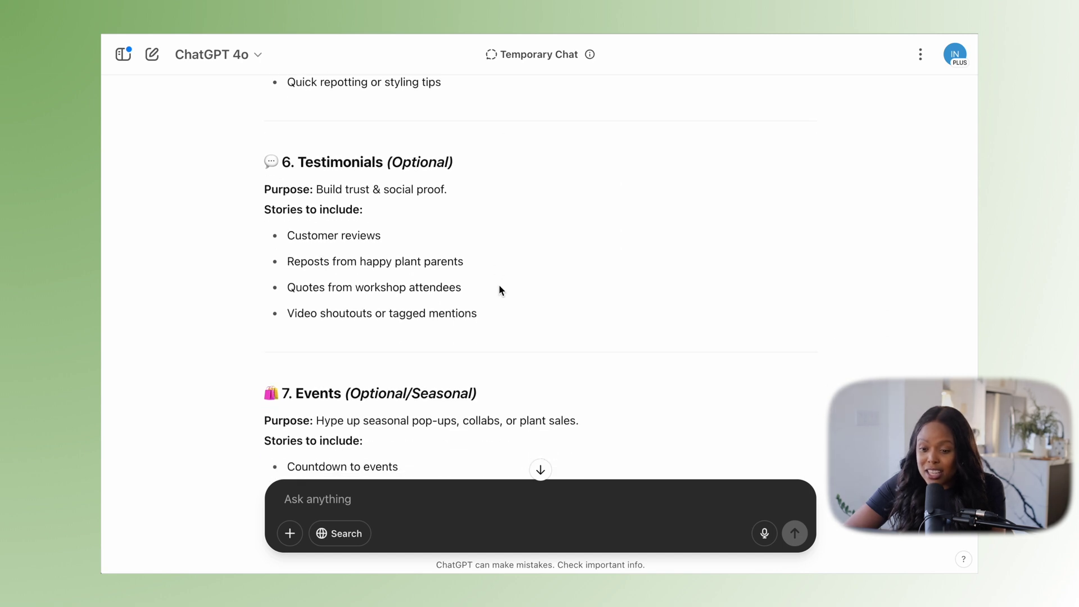
scroll(508, 351, down, 4)
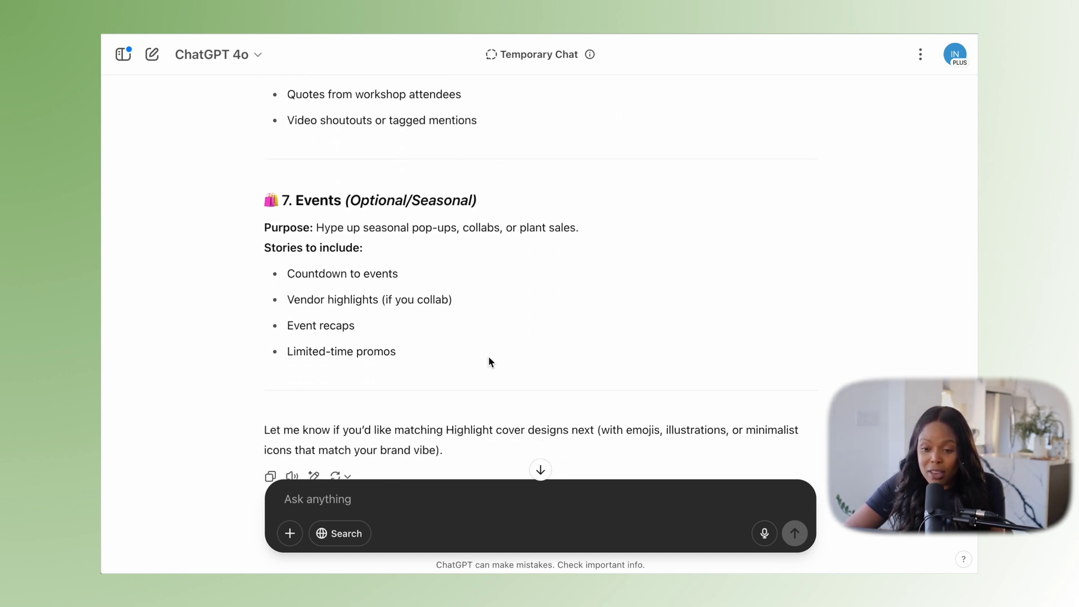
scroll(489, 361, up, 8)
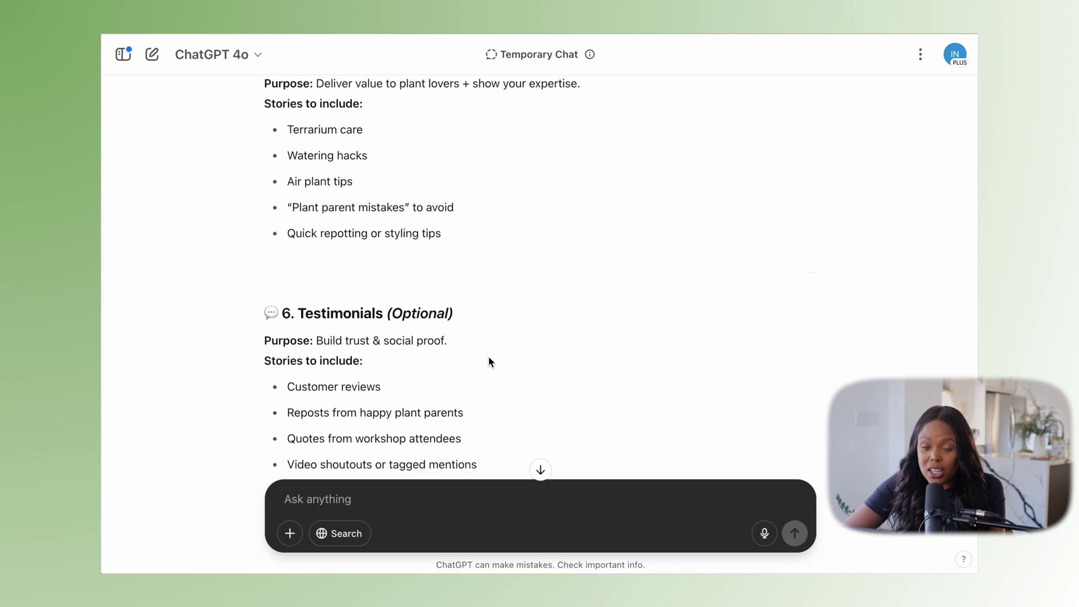
scroll(489, 361, up, 6)
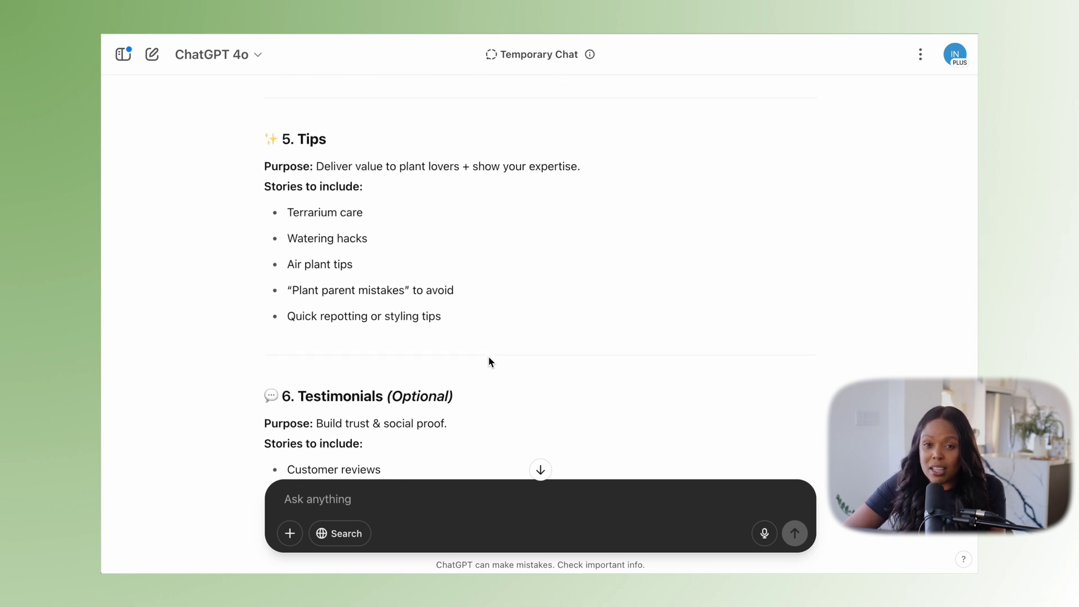
scroll(489, 362, up, 15)
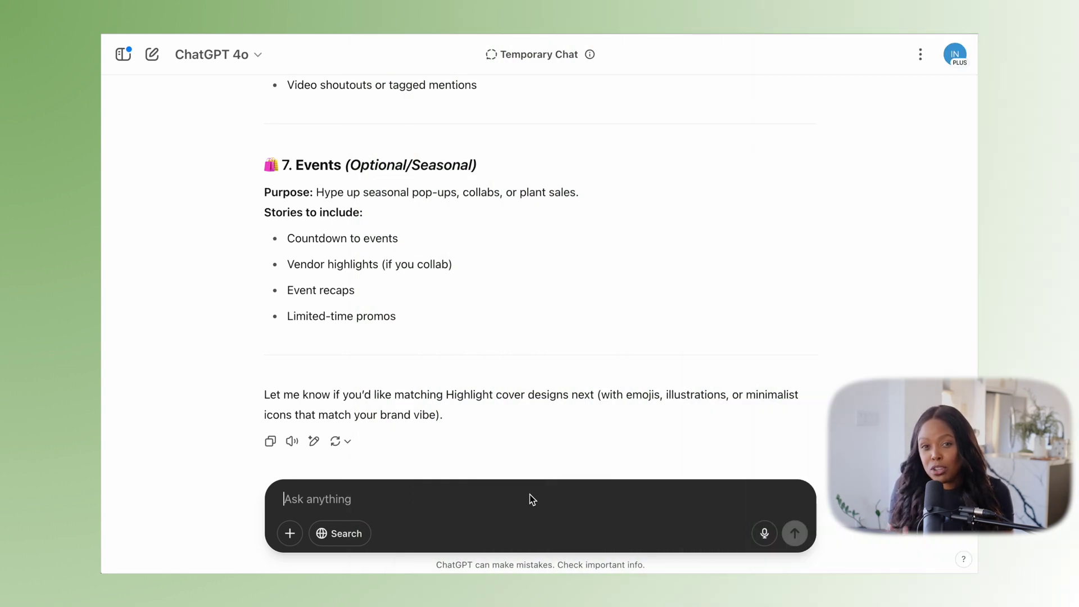
Ask for 3–5 named Instagram content pillars aligned with the offers, audience and goals, each with a short description of the content to post
text(Based on everything I’ve shared with you about my business, my target audience, and my goals, can you suggest 3–5 Instagram content pillars that I can consistently post about? Each pillar should align with what I offer, what my audience cares about, and help me move toward my goals. Please name each pillar and include a short description of the type of content I’d post under it.)
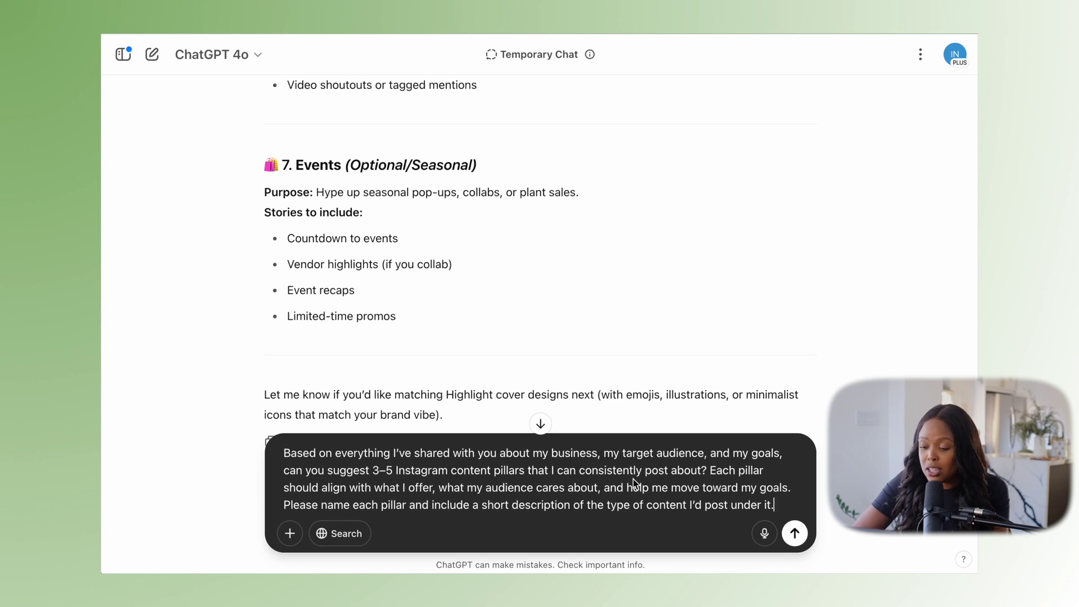
key(Return)
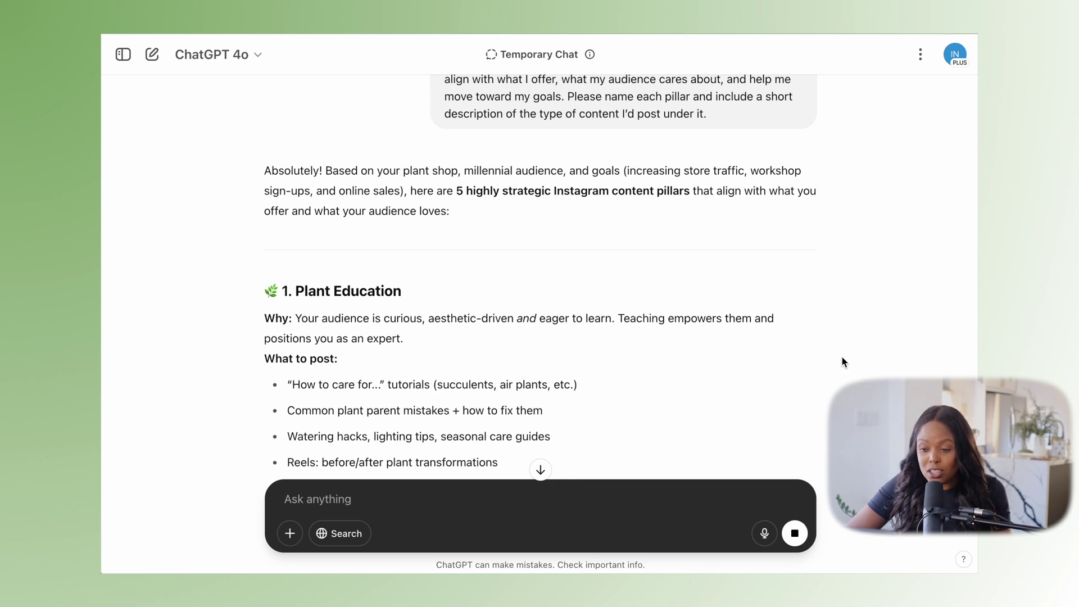
scroll(842, 355, down, 3)
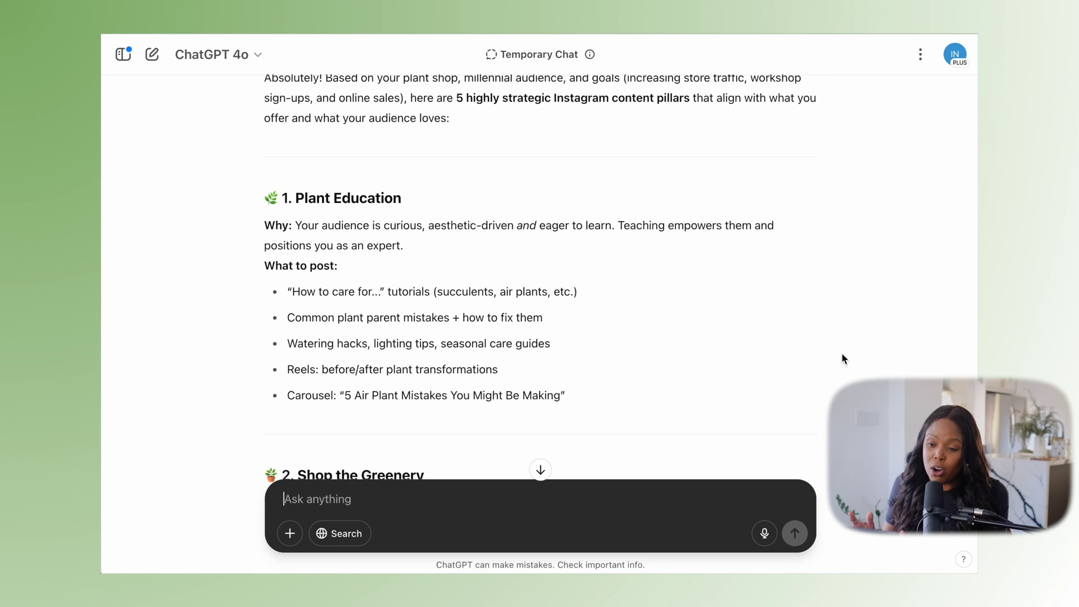
Study the Plant Education pillar's reasoning and its post ideas, including the Reels and carousel suggestions
scroll(843, 356, down, 1)
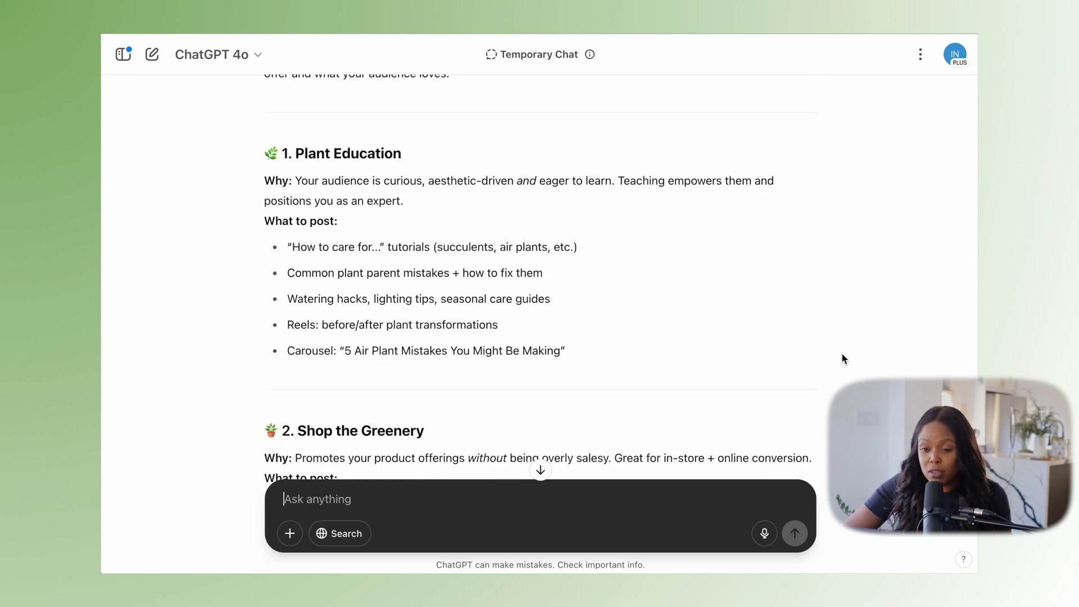
scroll(843, 356, down, 1)
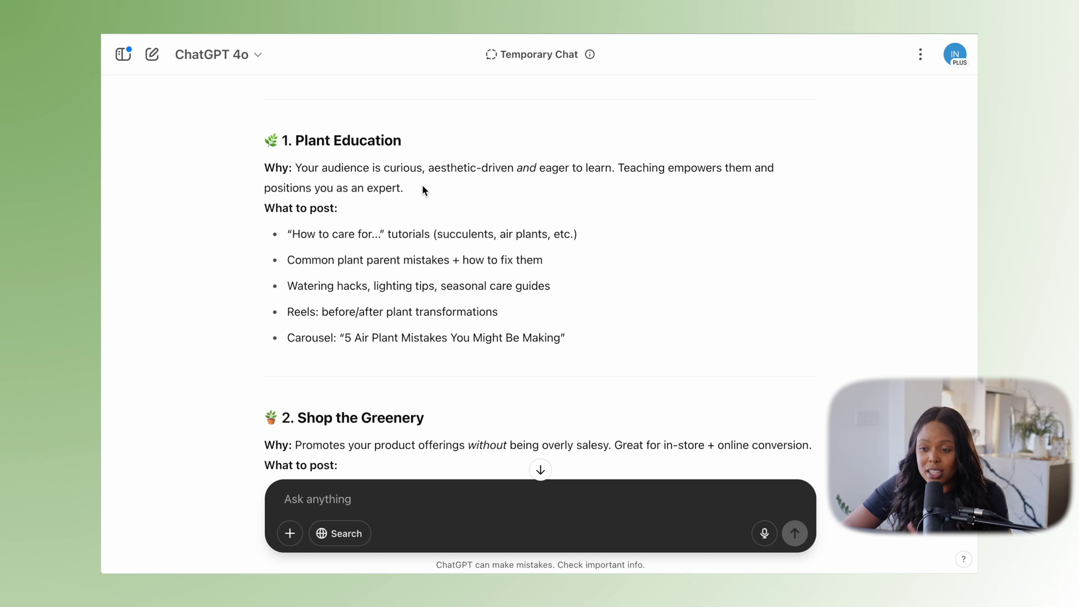
scroll(422, 189, down, 1)
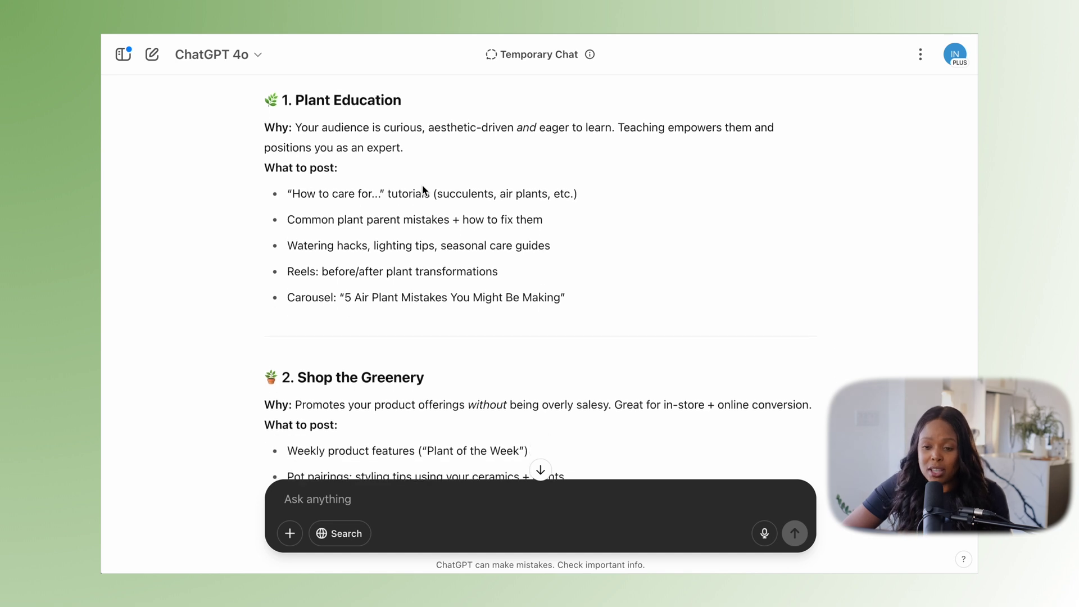
drag(265, 162, 598, 308)
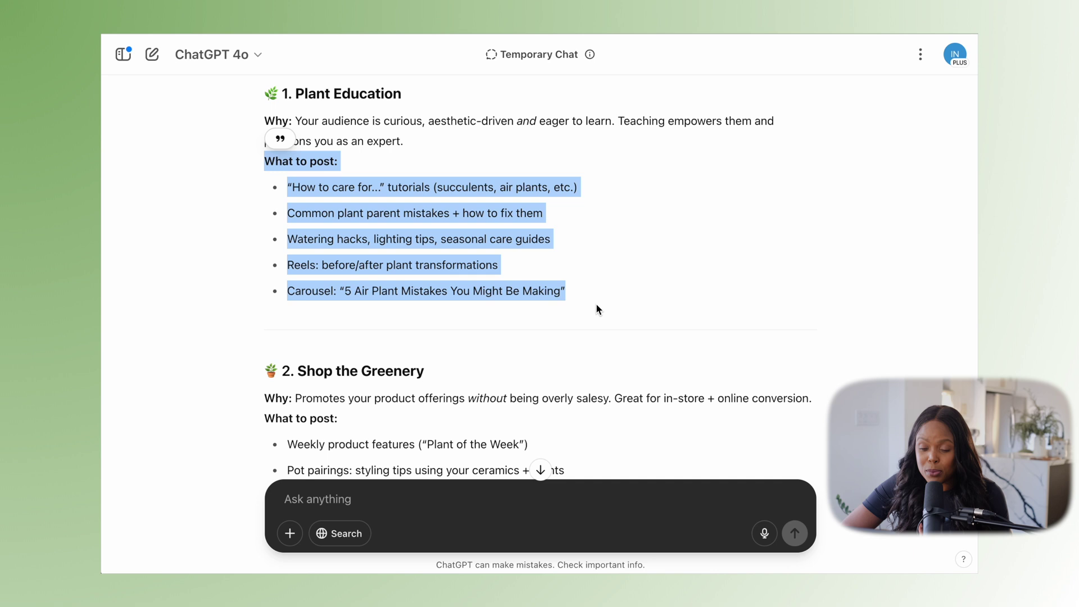
click(596, 308)
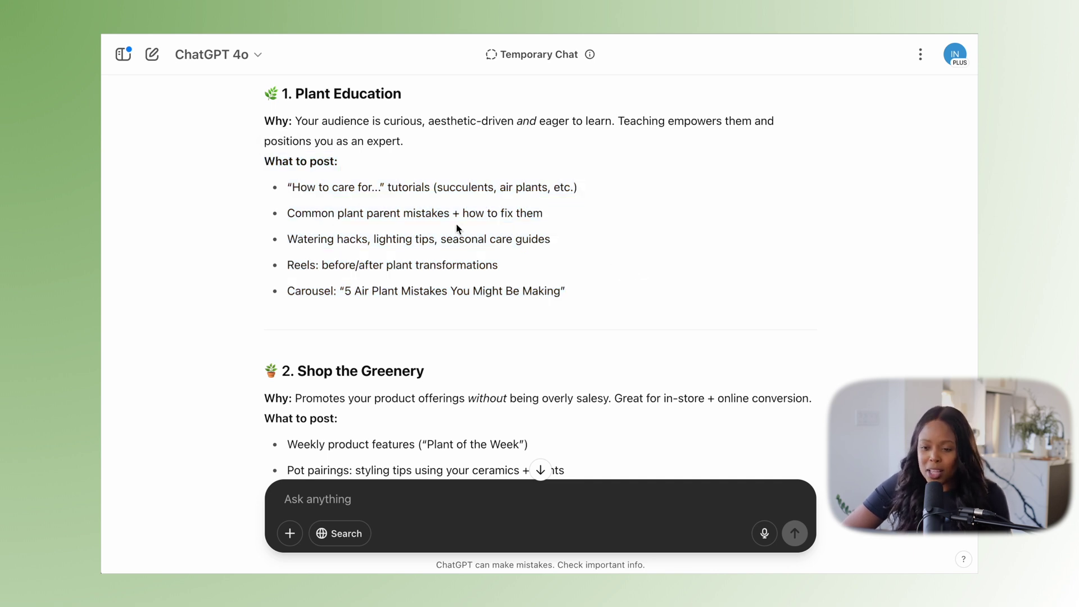
scroll(444, 216, down, 1)
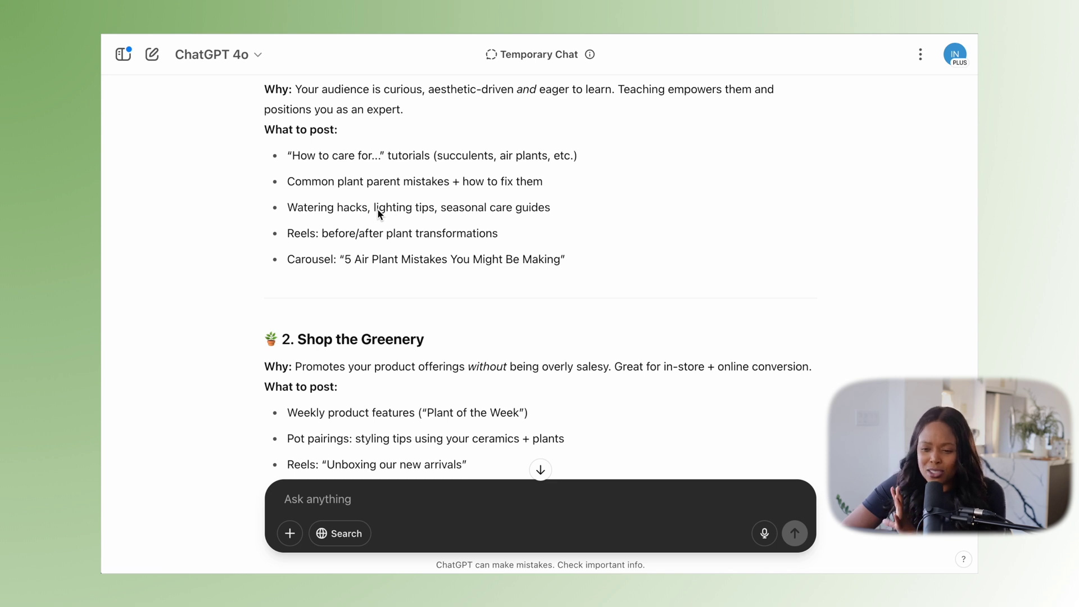
drag(300, 233, 597, 250)
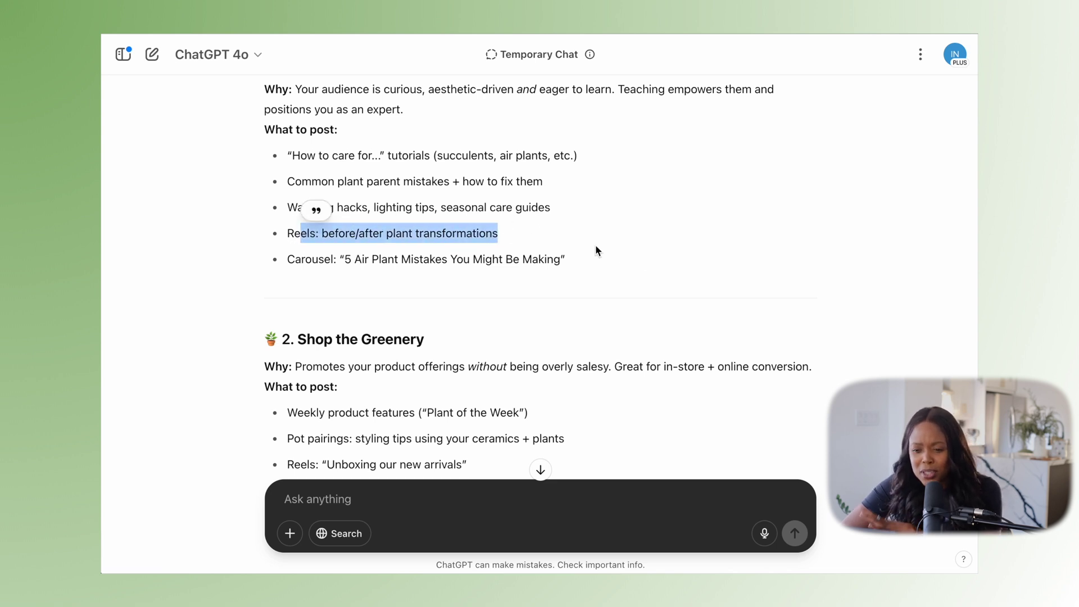
click(598, 250)
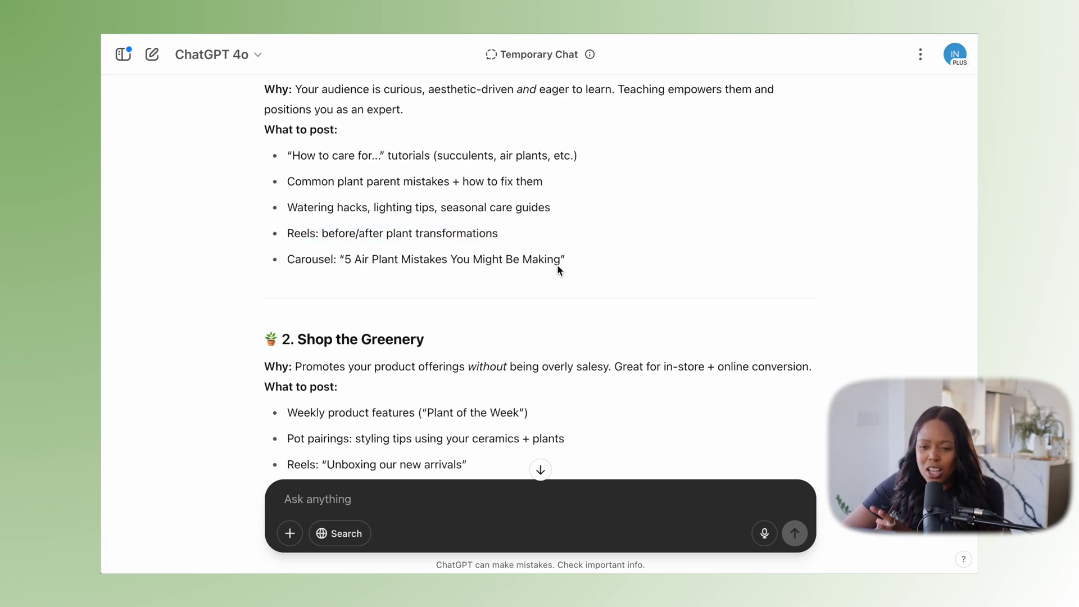
scroll(559, 270, up, 1)
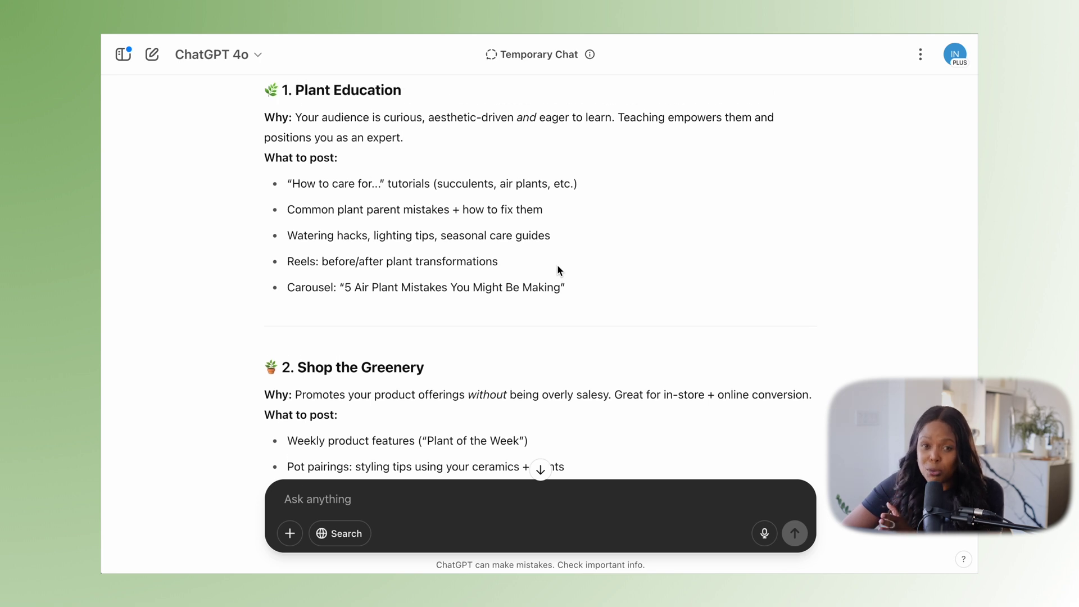
Review the reasoning and post ideas for the Shop the Greenery and Workshops & DIY Vibes pillars
scroll(558, 267, down, 3)
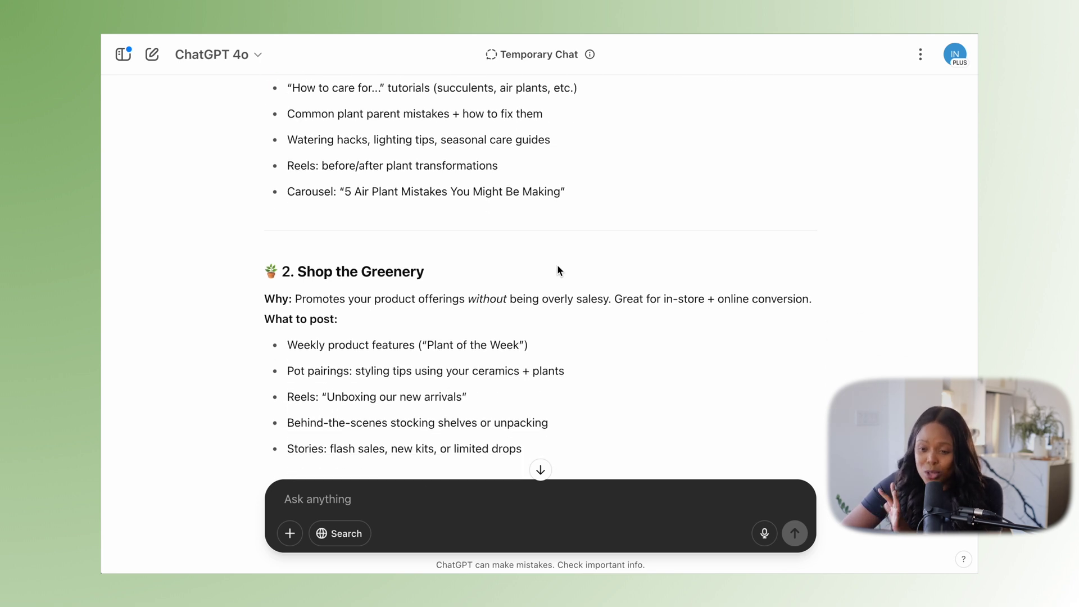
scroll(558, 268, down, 2)
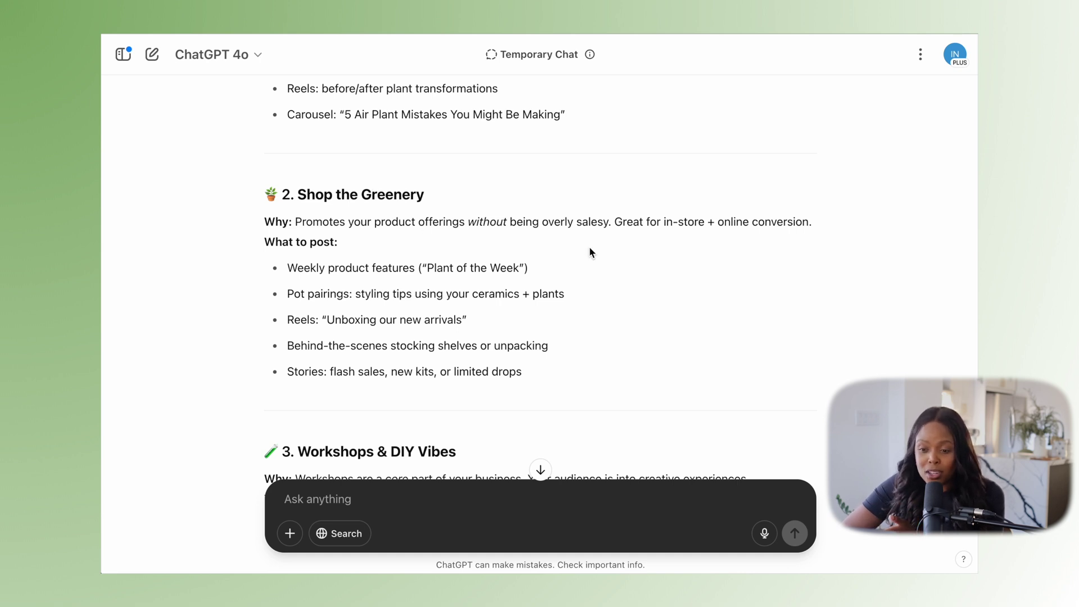
scroll(590, 248, down, 2)
scroll(591, 252, down, 5)
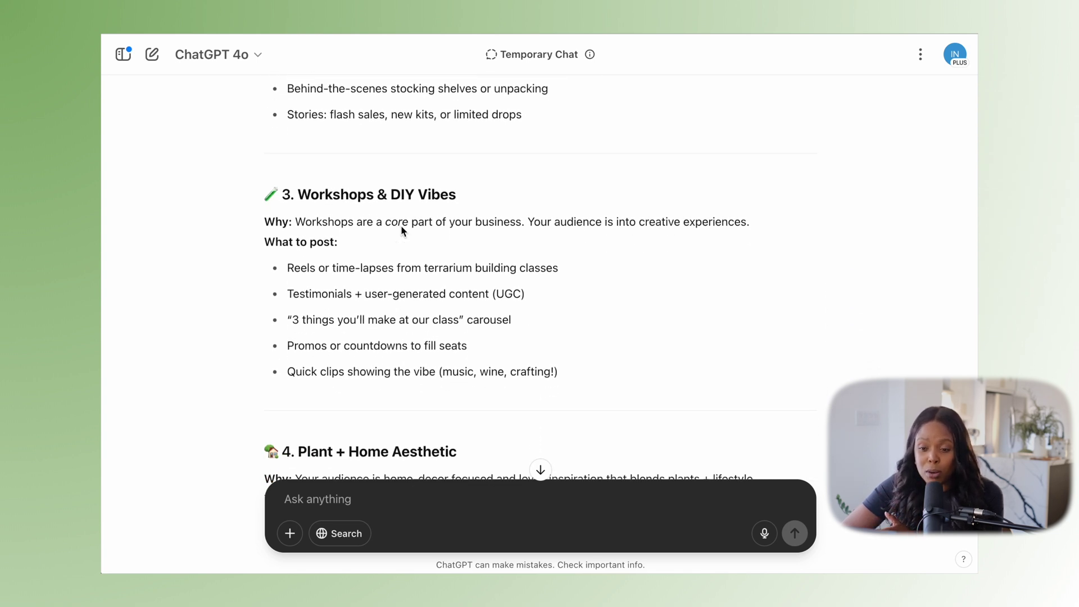
drag(385, 225, 514, 229)
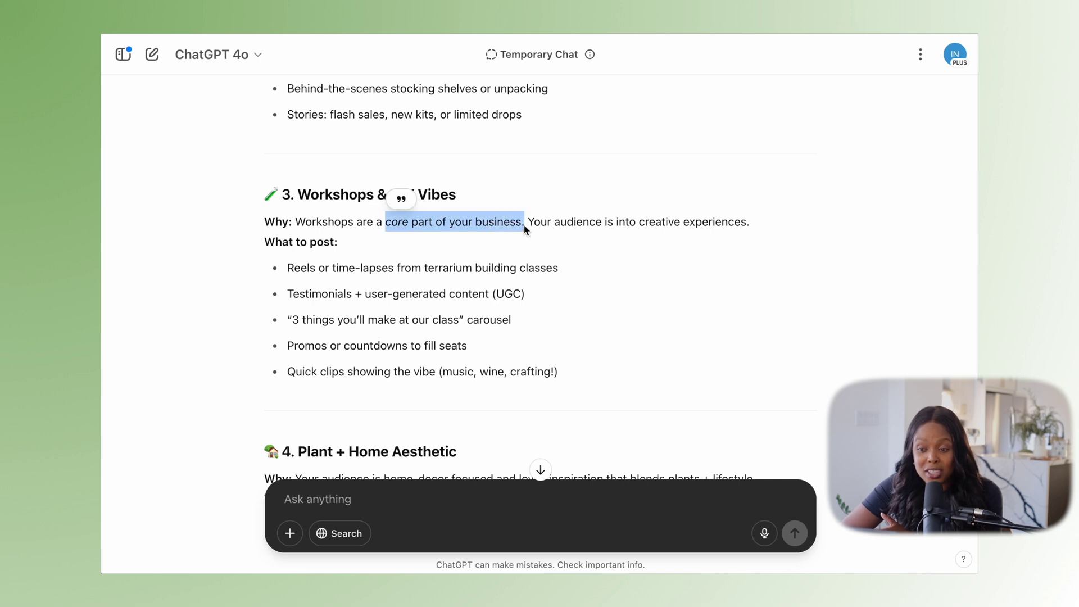
click(556, 246)
scroll(559, 244, down, 2)
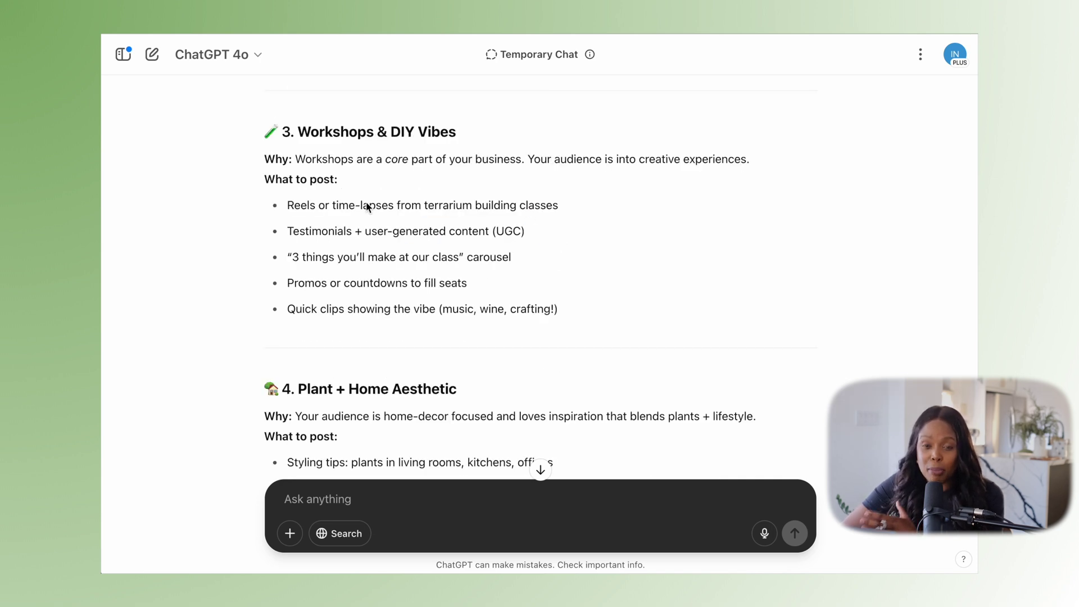
Read through the Plant + Home Aesthetic and Community & Culture pillars and the closing follow-up offer
scroll(436, 287, down, 5)
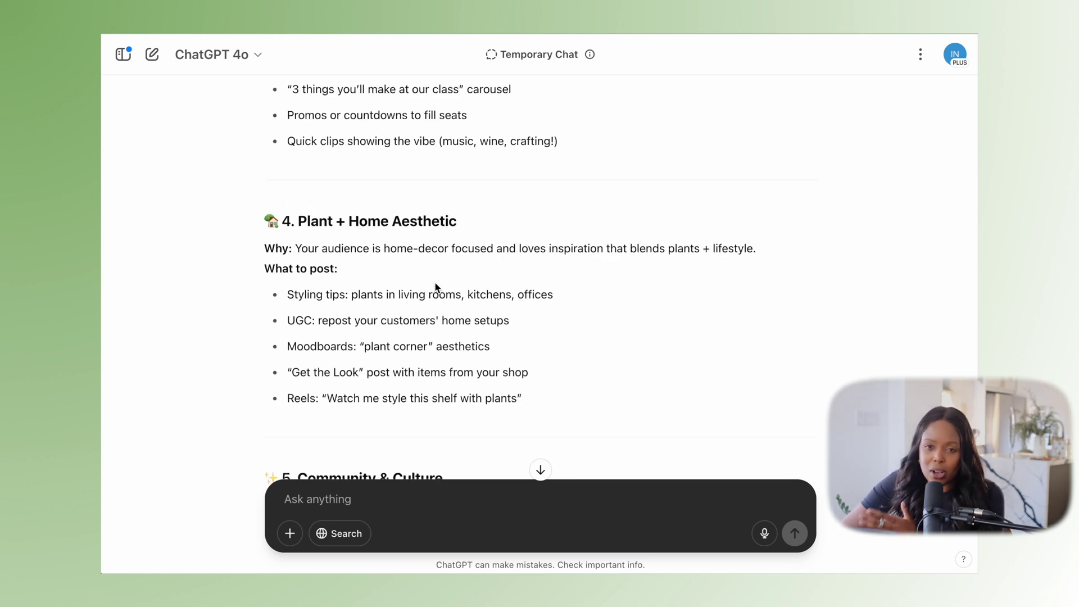
scroll(436, 287, down, 2)
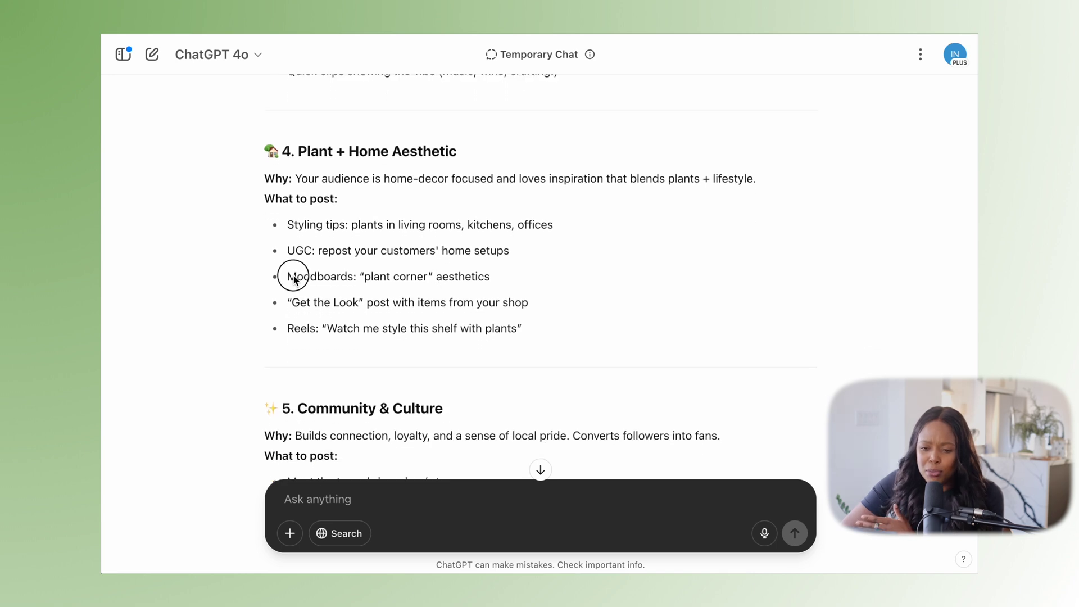
drag(297, 277, 353, 279)
click(296, 247)
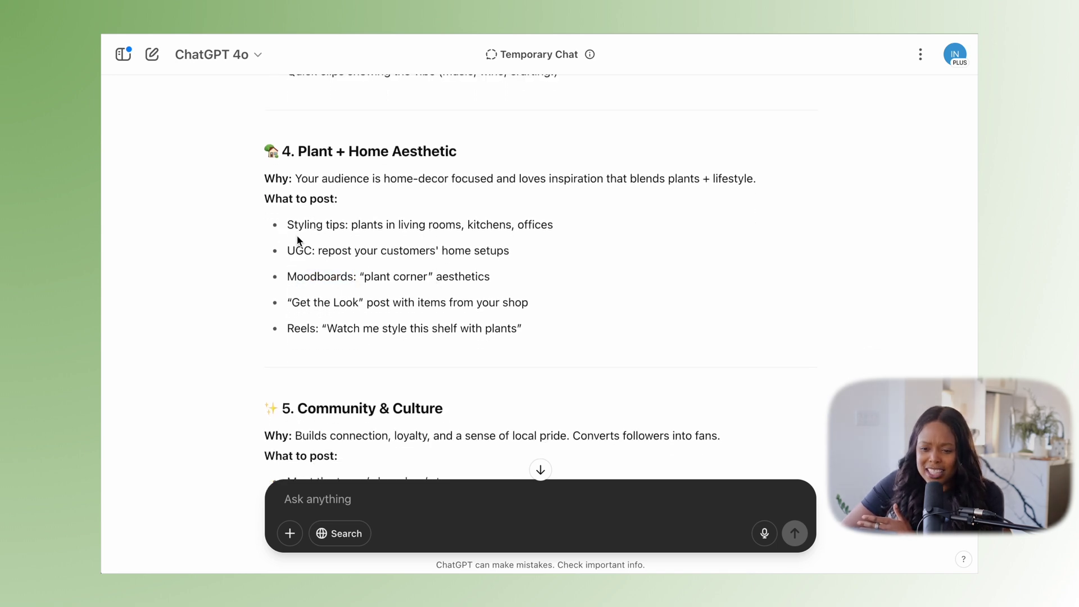
scroll(590, 310, down, 5)
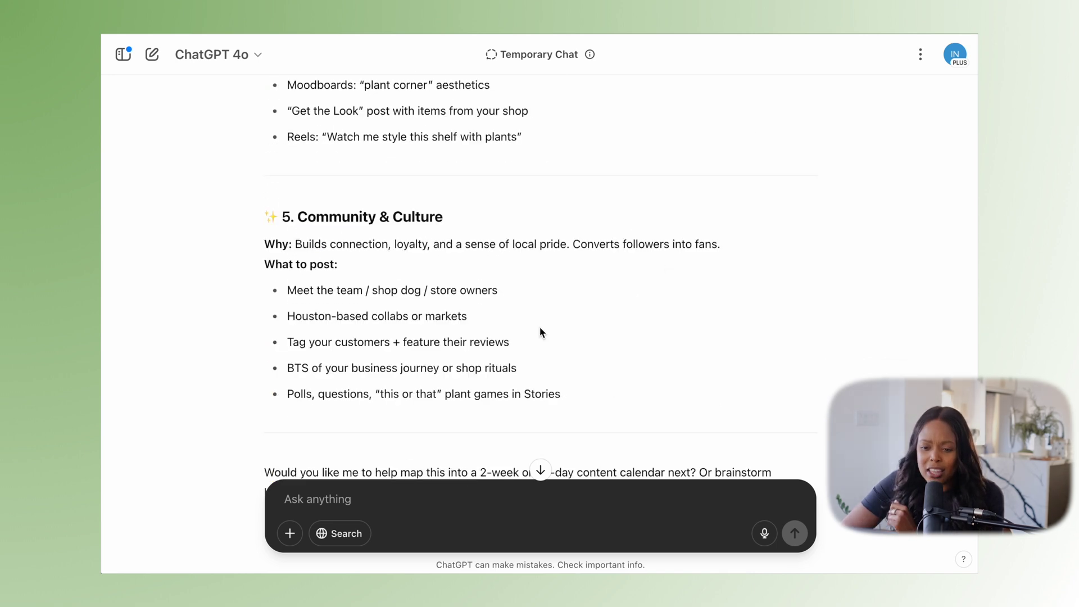
scroll(541, 331, down, 1)
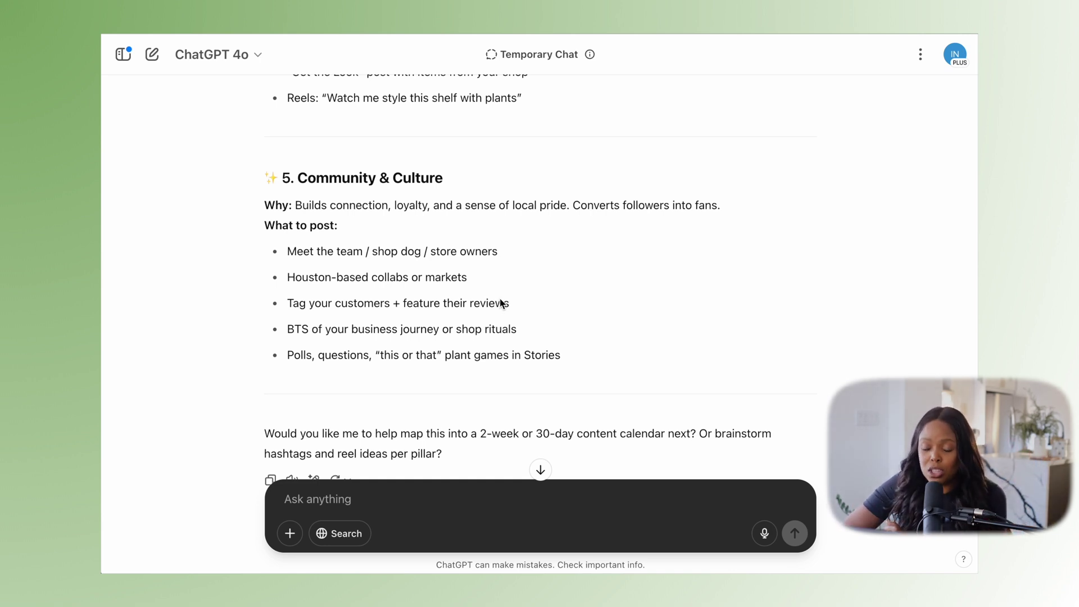
scroll(598, 313, down, 1)
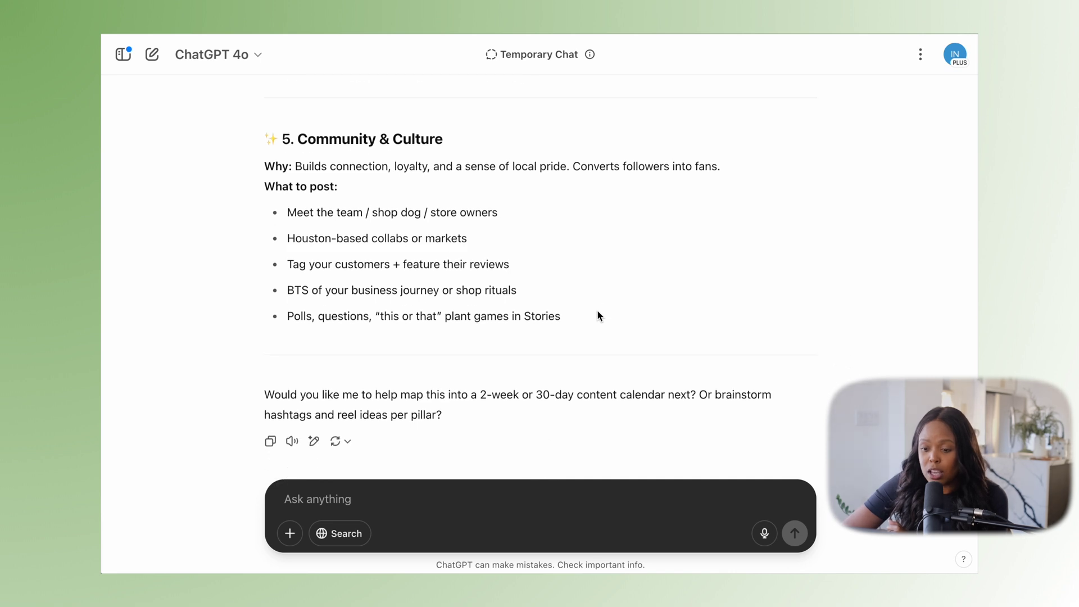
Go back over all five content pillars, from Plant Education through Community & Culture
scroll(599, 313, up, 8)
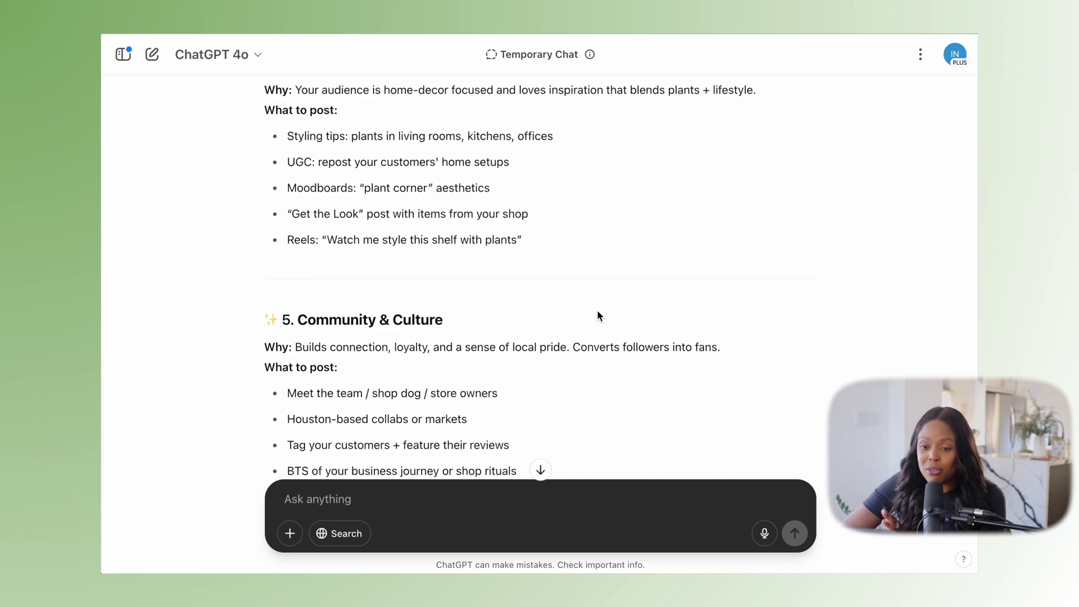
scroll(598, 314, up, 10)
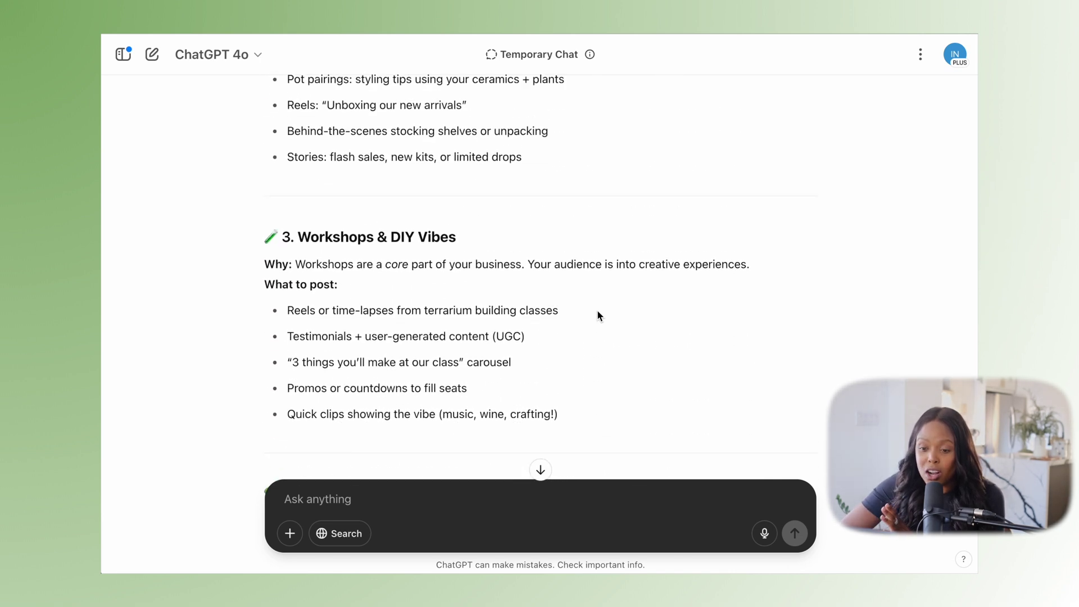
scroll(599, 316, up, 8)
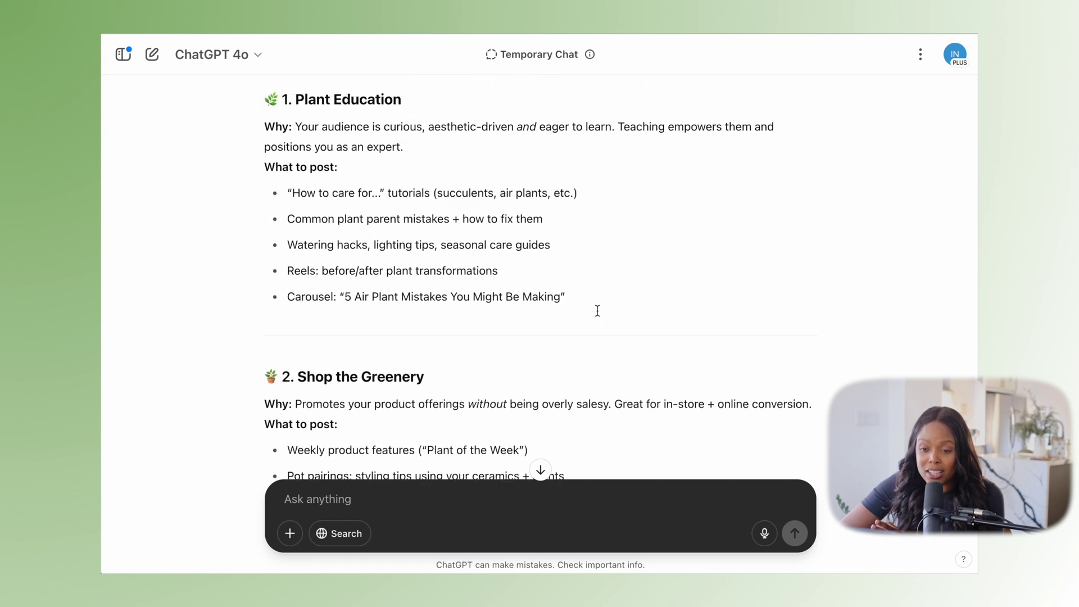
scroll(599, 315, up, 2)
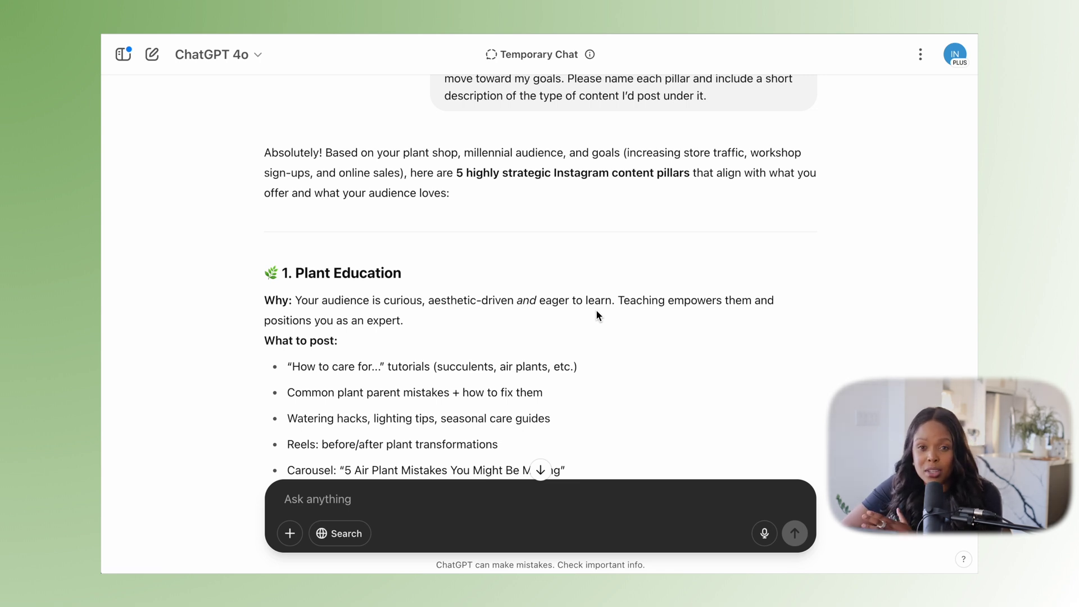
scroll(597, 313, down, 10)
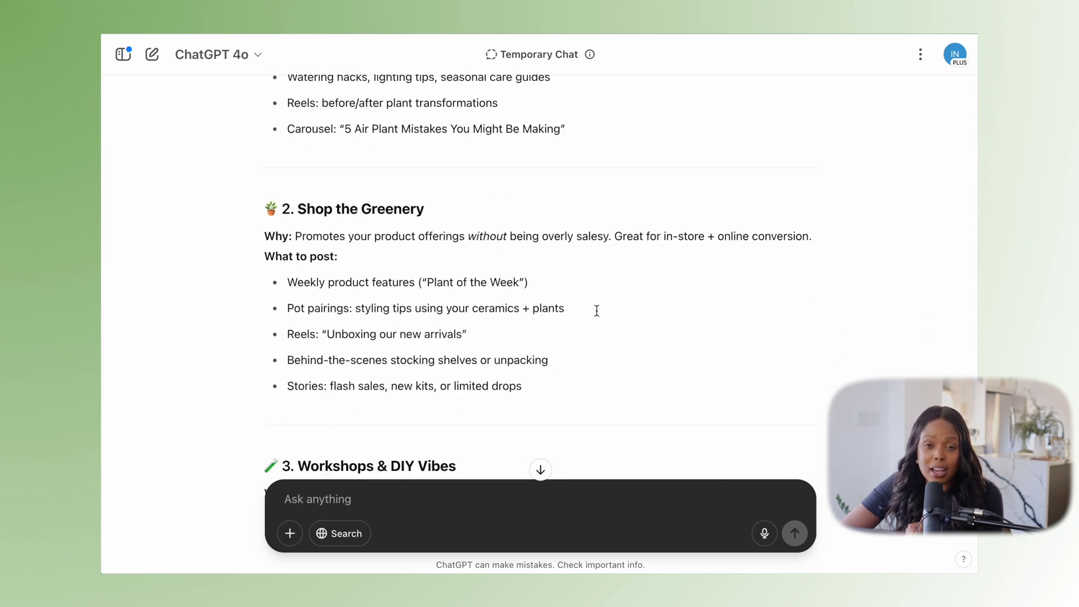
scroll(597, 310, down, 10)
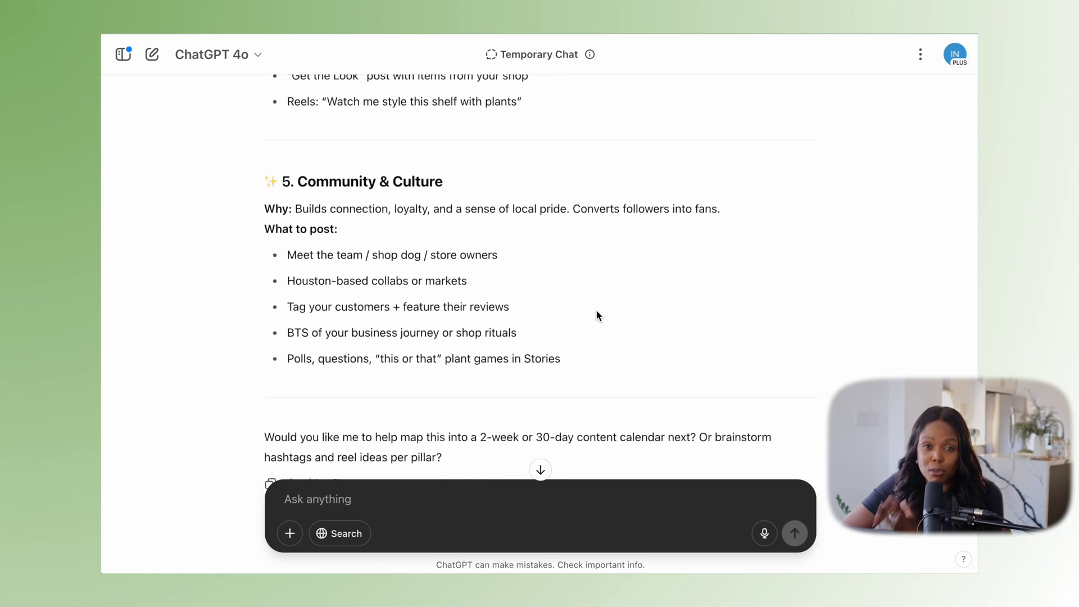
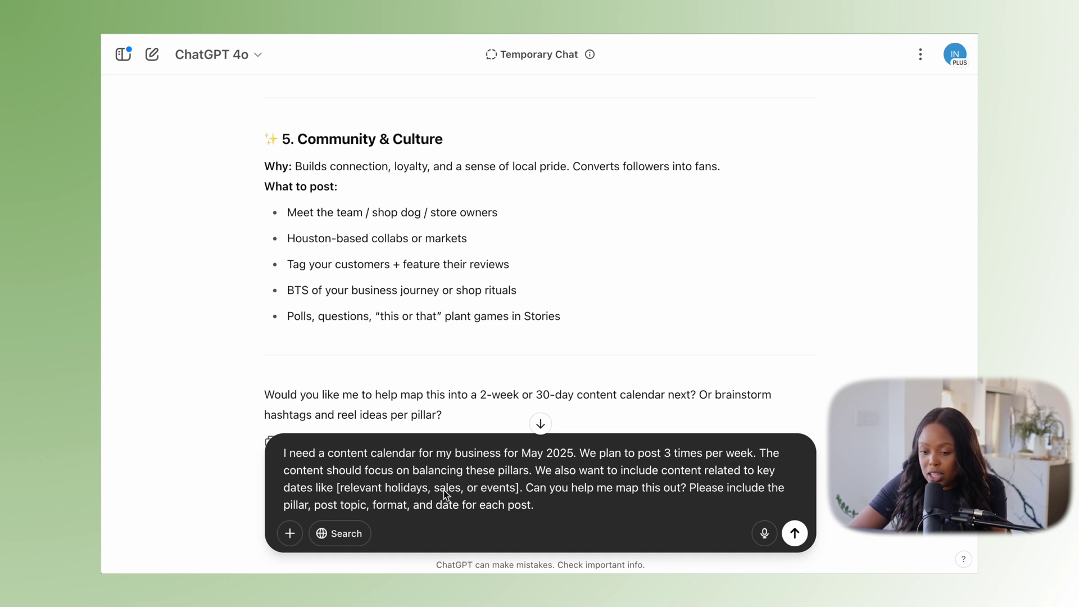
Replace the bracketed key-dates placeholder in the May 2025 content calendar prompt with "Mothers day, and a workshop happening on May 18th"
drag(521, 491, 339, 495)
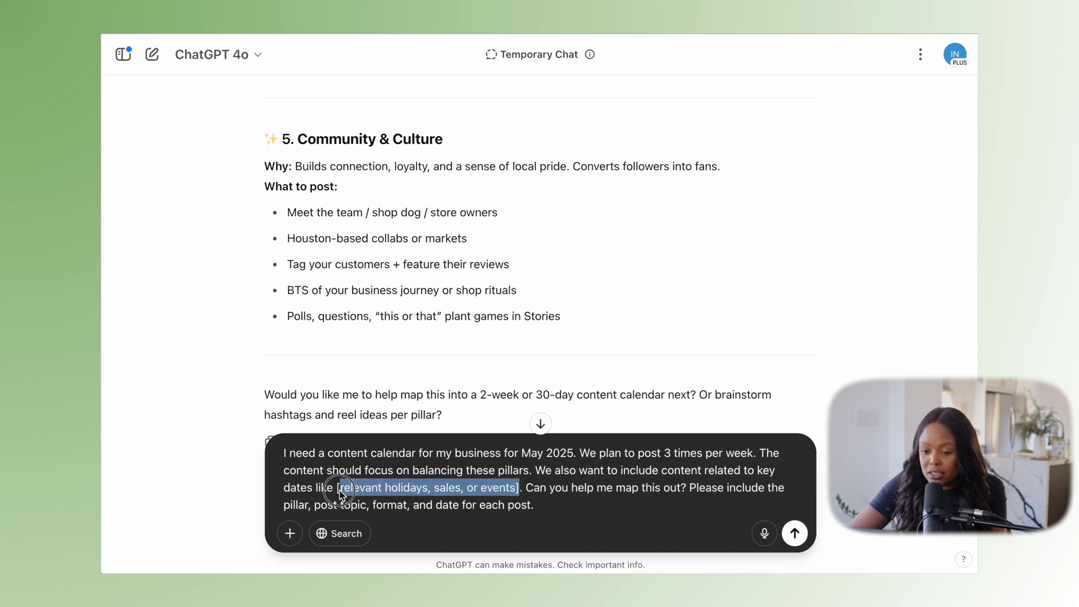
text(Mothers)
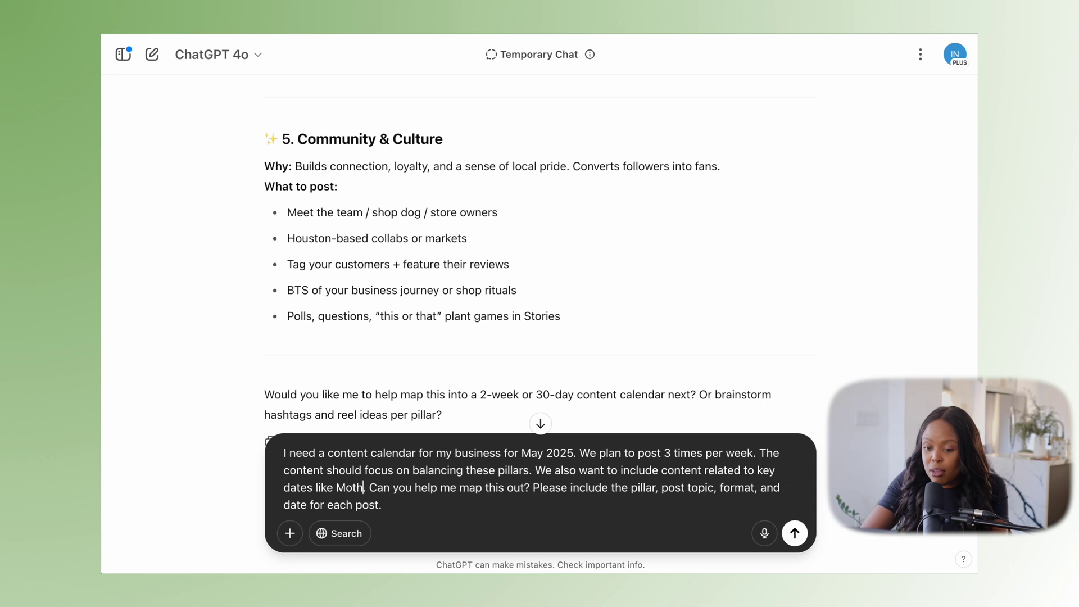
text( day)
key(BackSpace)
text(, )
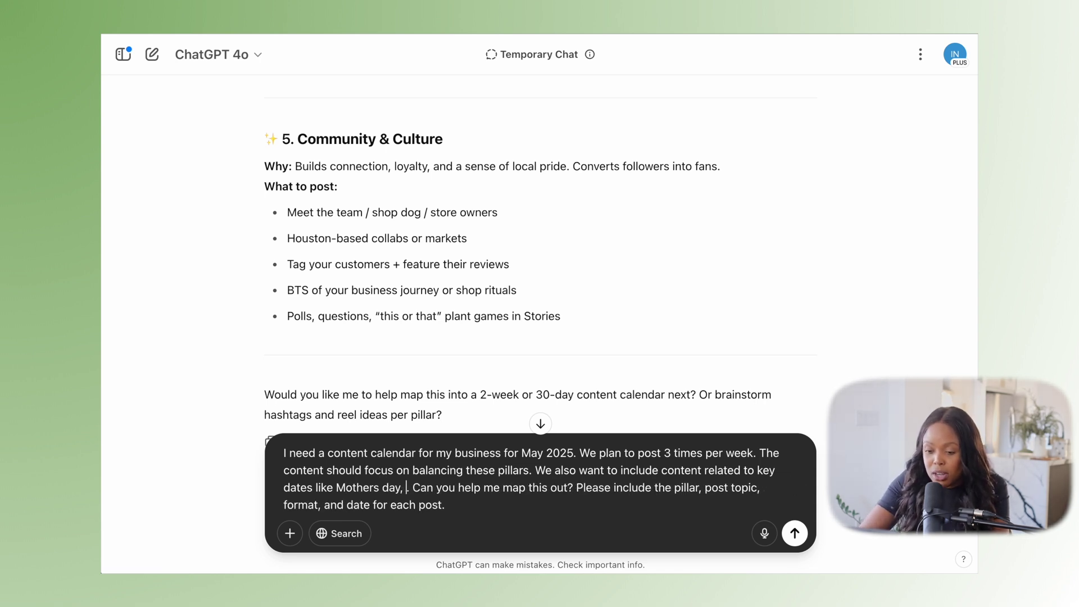
text(and a w)
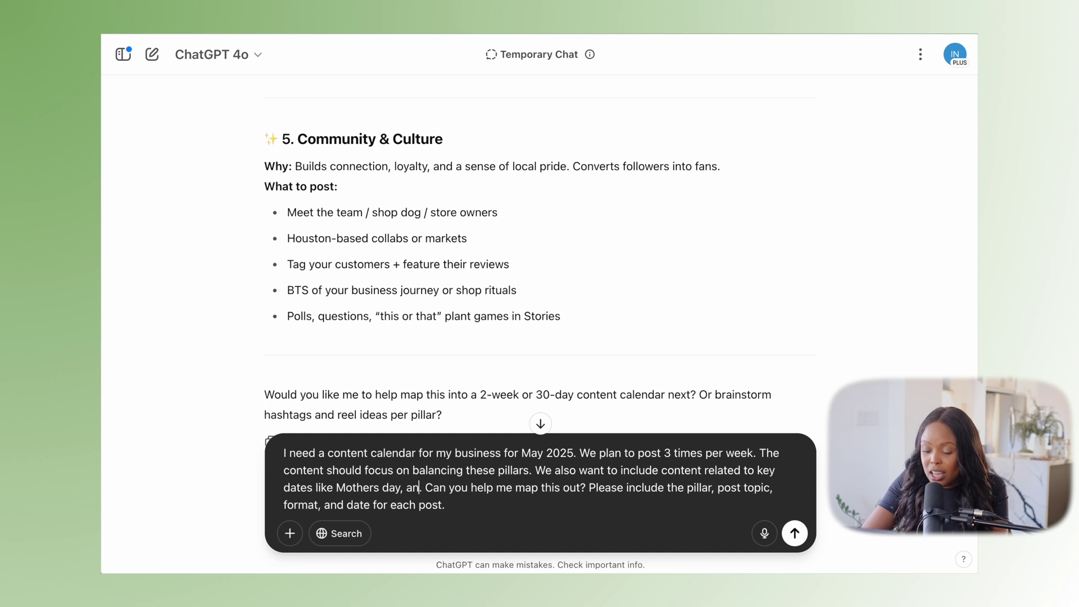
text(orkshop ha)
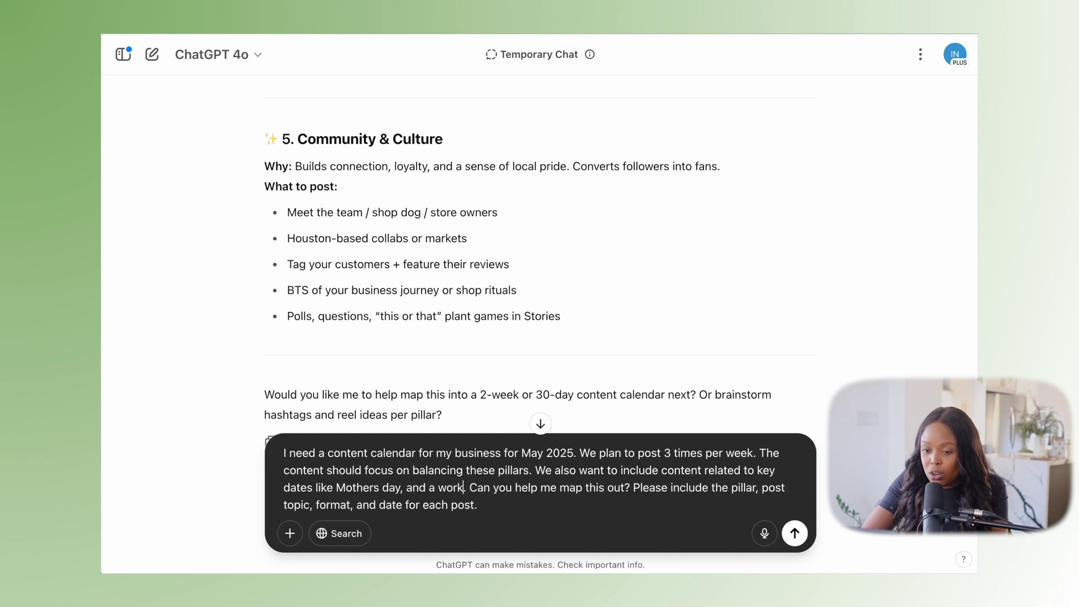
text(ppening on M)
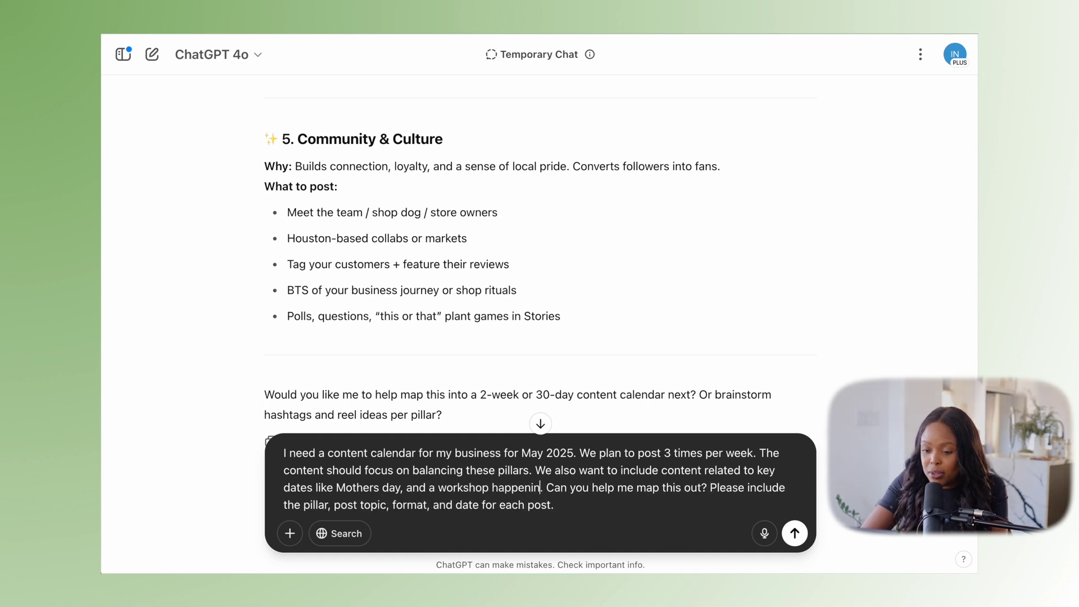
text(ay 1)
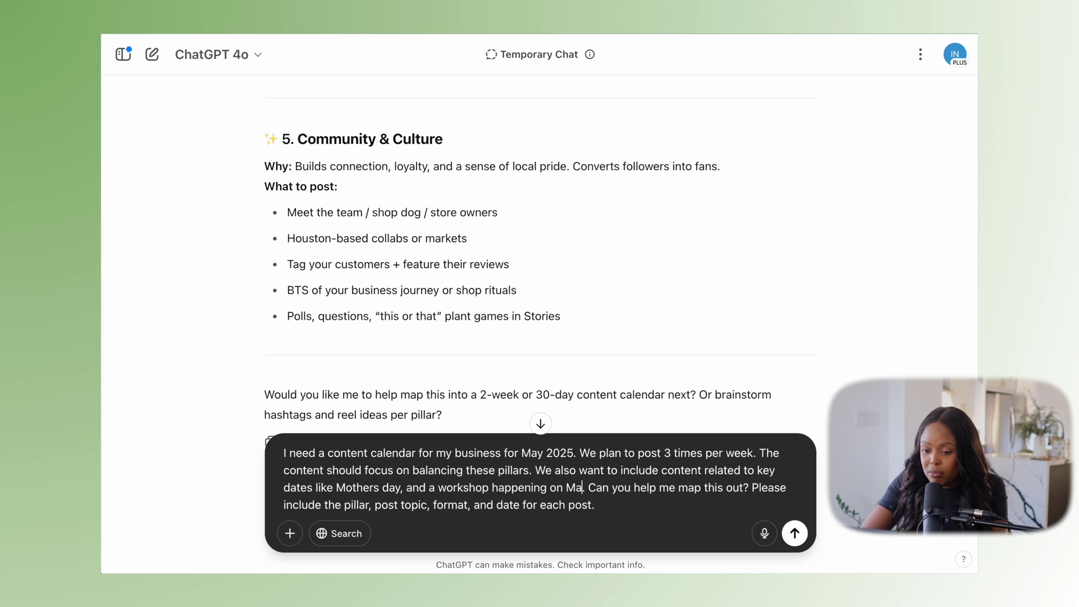
text(8th)
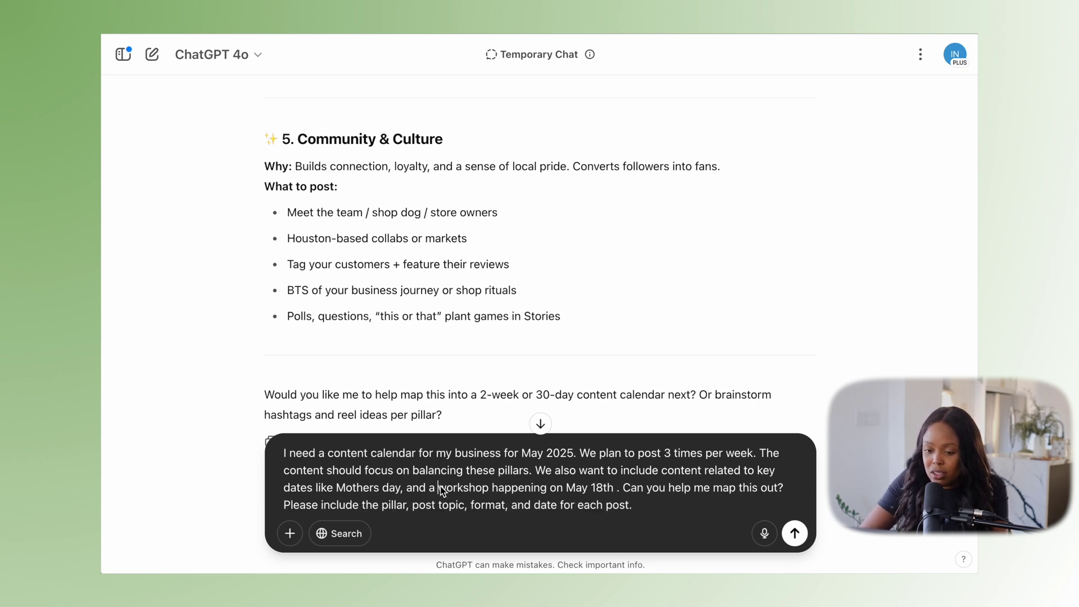
Specify the event as a terrarium workshop, tidy the spacing, and submit the May 2025 calendar request for 3 posts per week
click(441, 488)
text(terrarium)
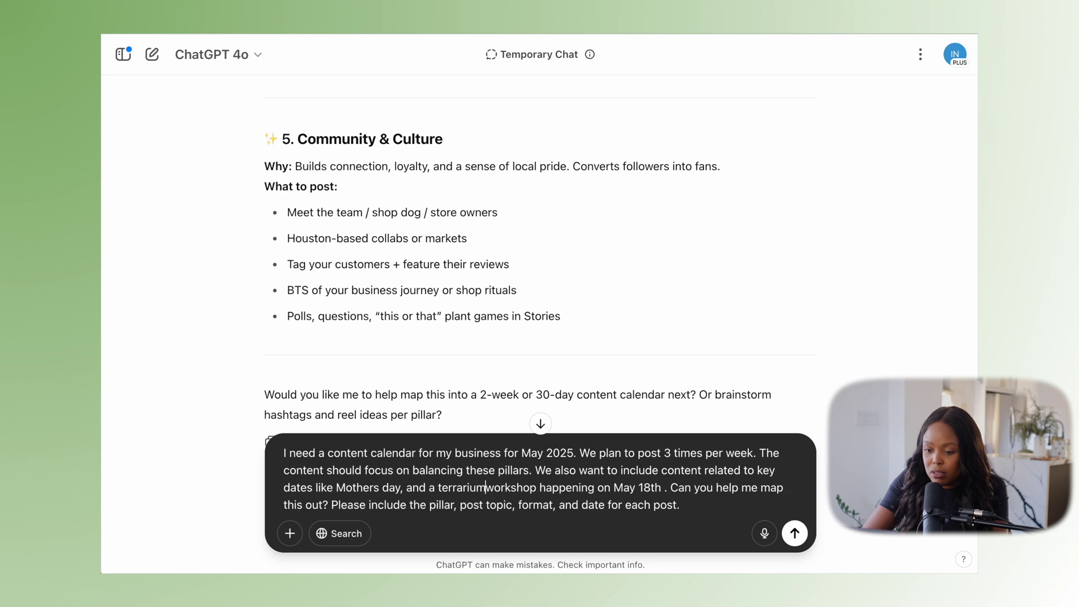
key(BackSpace)
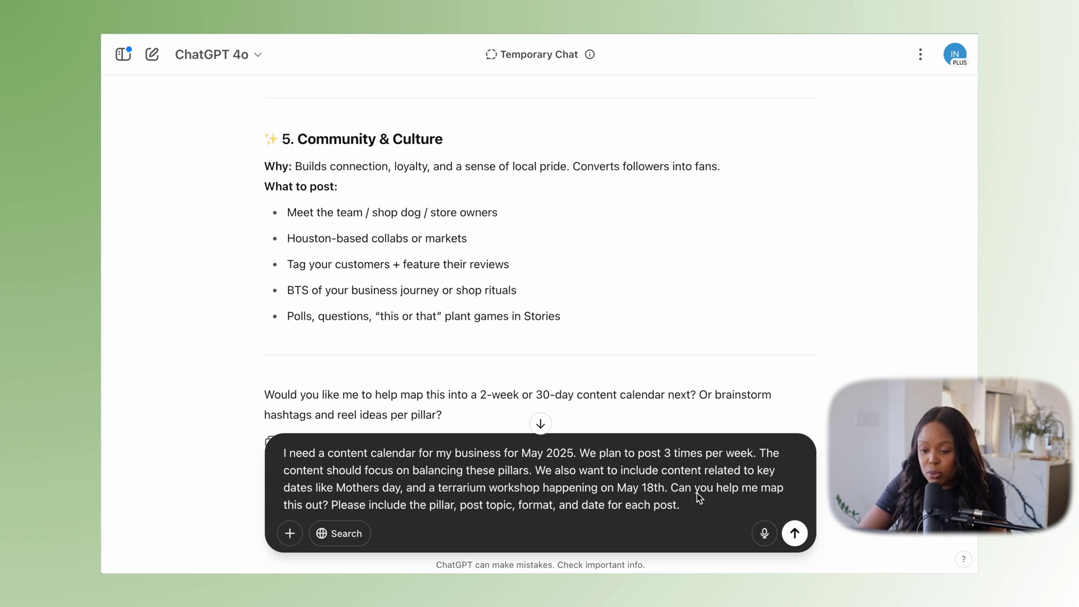
key(Return)
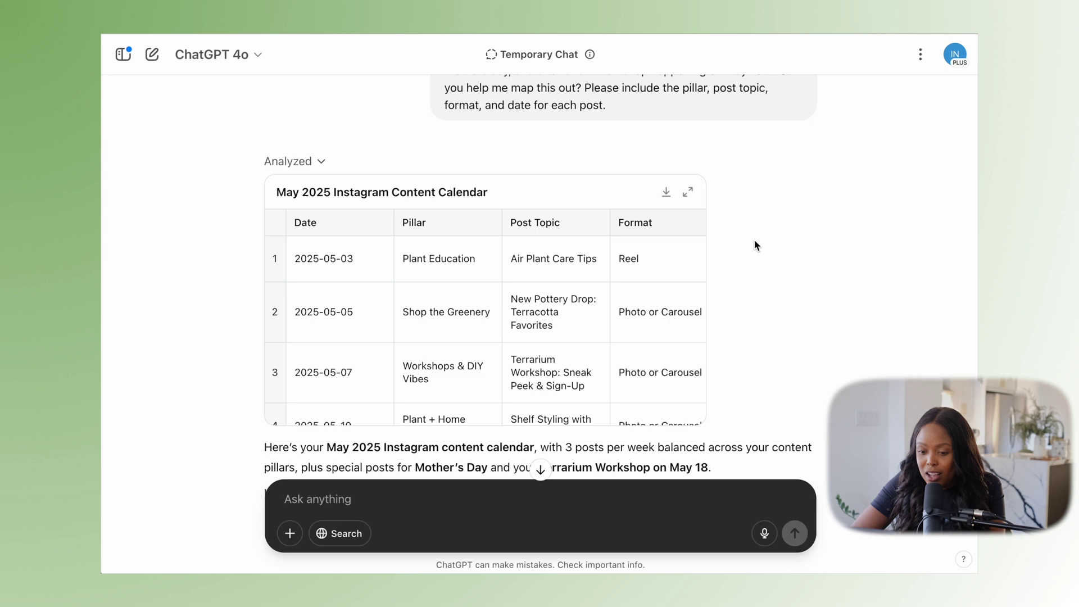
Expand the May 2025 Instagram Content Calendar table and check its dates, pillars, post topics and formats
click(689, 193)
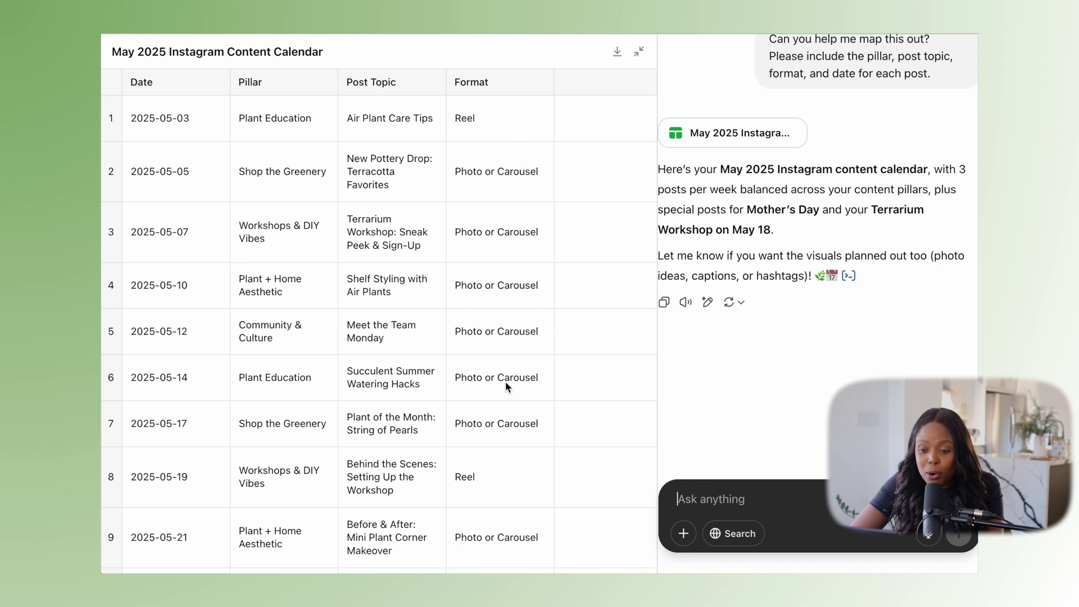
scroll(499, 460, down, 3)
scroll(499, 460, up, 3)
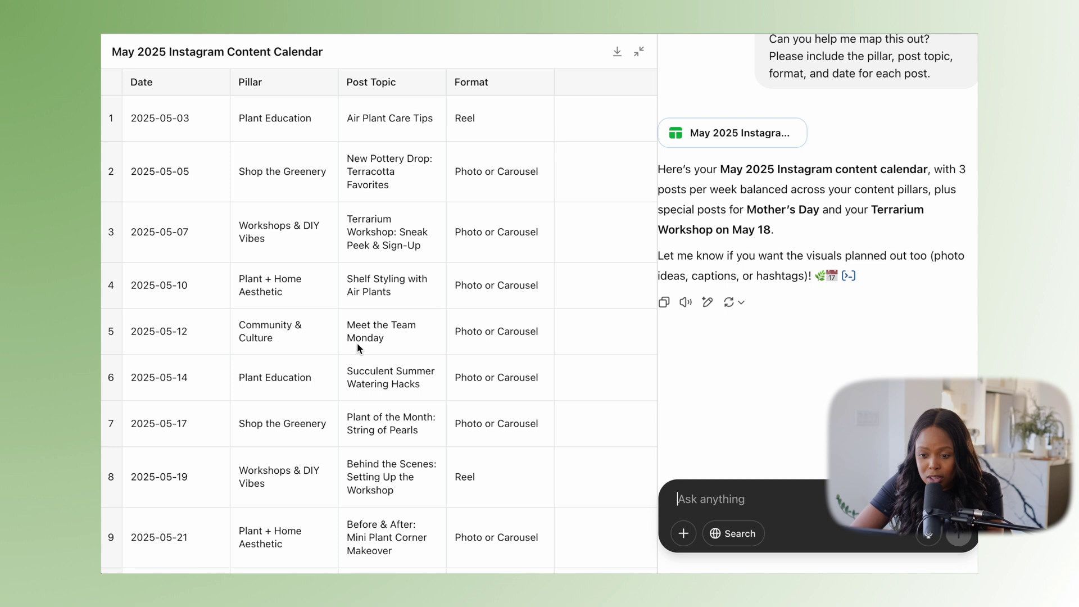
scroll(588, 338, up, 3)
scroll(587, 333, down, 3)
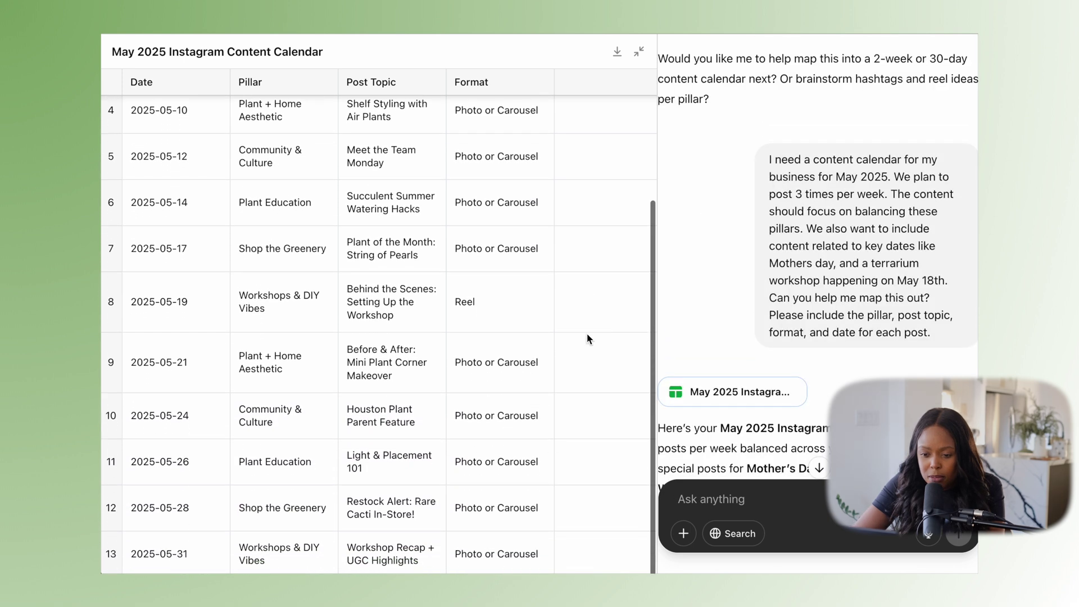
scroll(588, 338, up, 3)
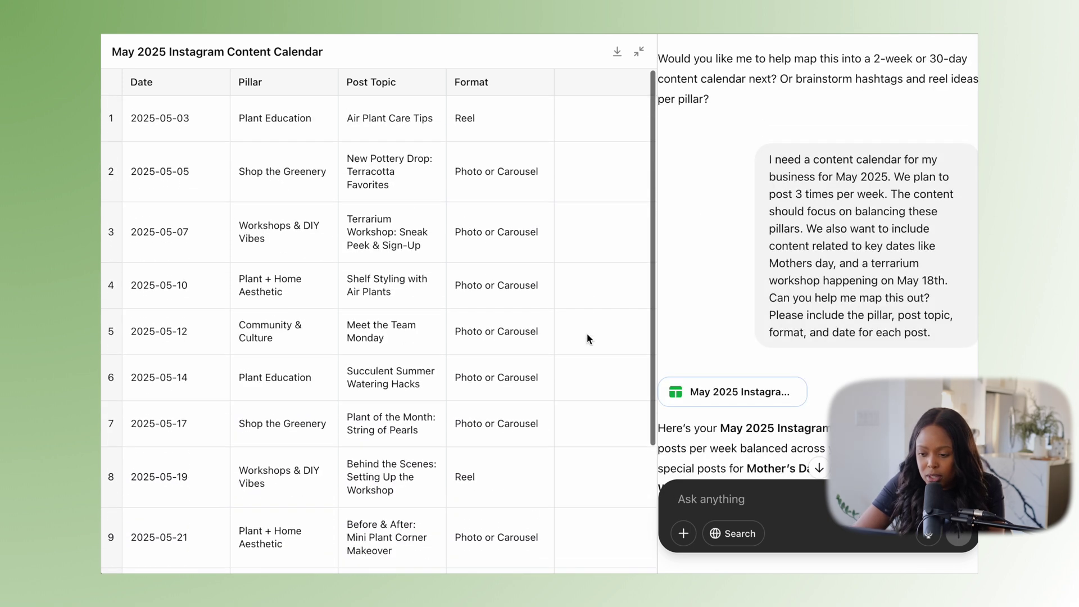
Write a follow-up message for the content calendar: "please make sure the mother's day post is included!"
click(817, 499)
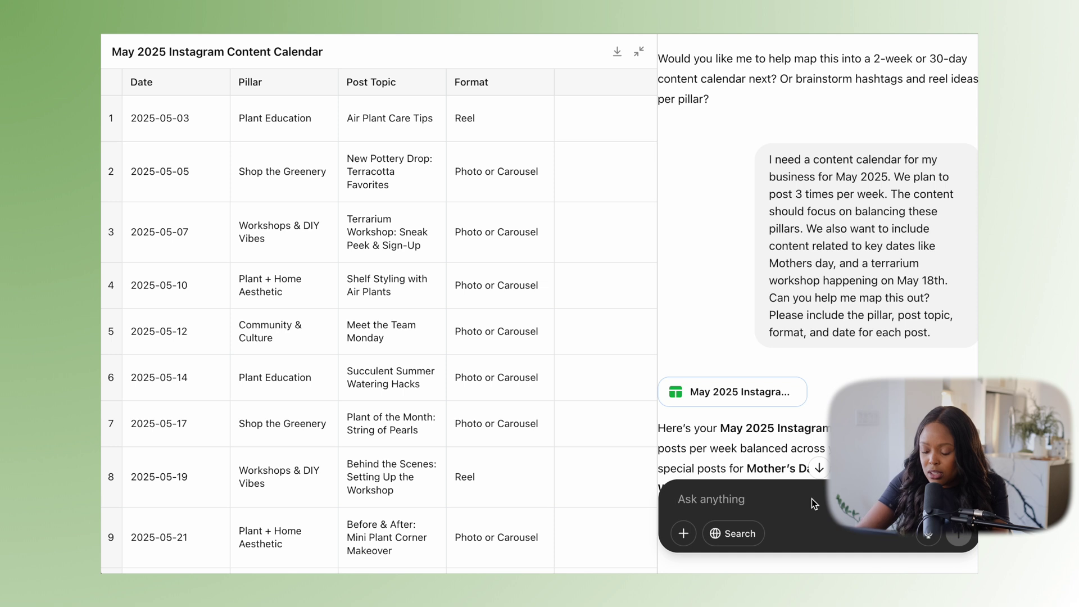
text(please make ur)
key(BackSpace)
key(BackSpace)
text(sure the mother )
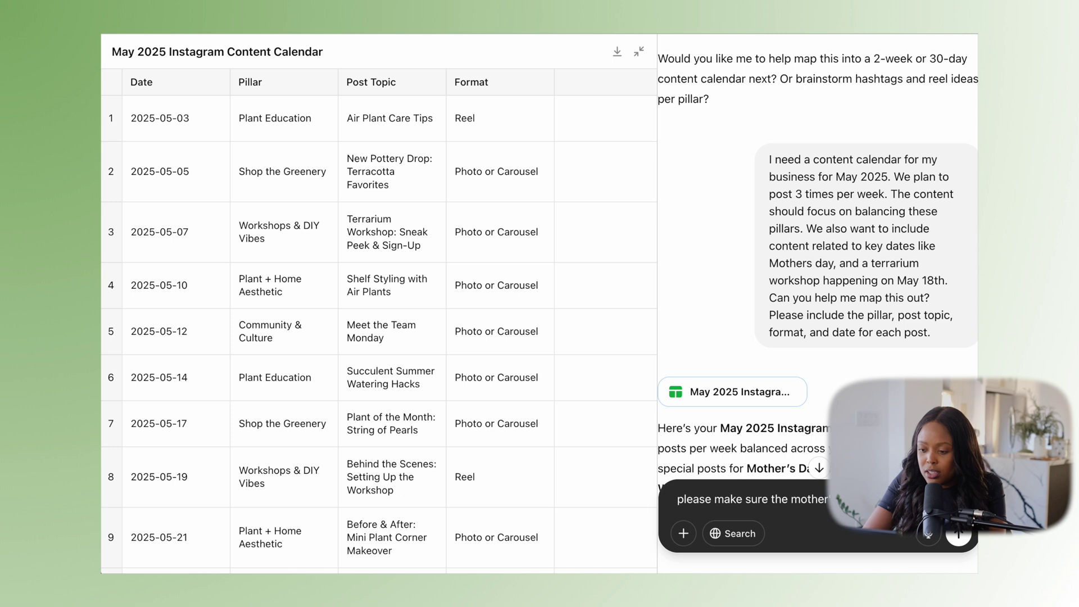
text(and a promo slot for the work)
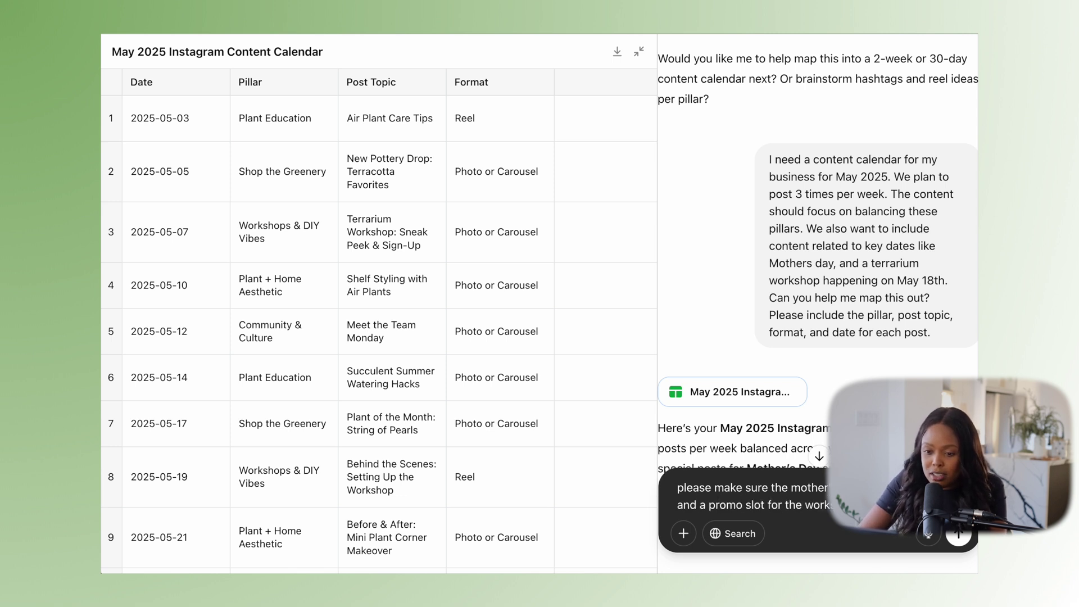
drag(860, 506, 695, 508)
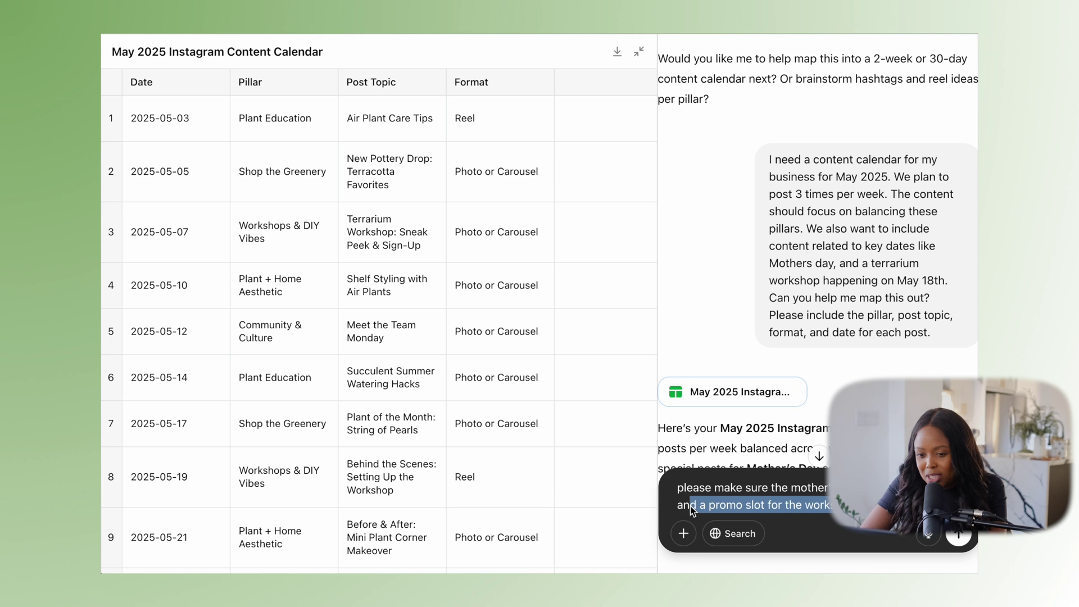
key(BackSpace)
key(BackSpace)
key(BackSpace)
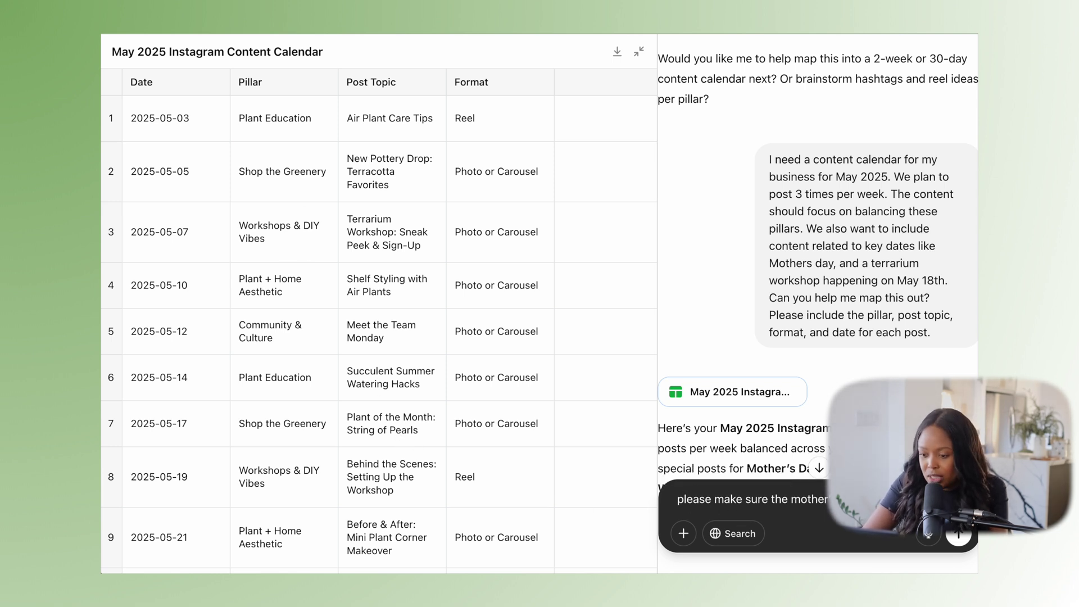
Submit the Mother's Day request, check the updated May 2025 calendar's dates and post topics, and collapse the table back into the chat
key(Return)
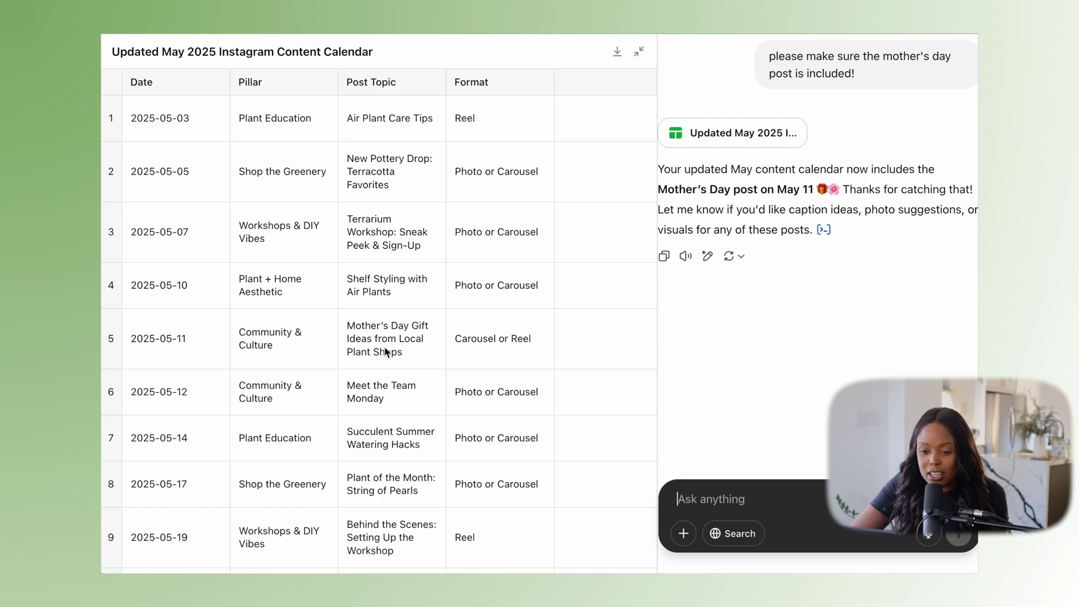
scroll(386, 350, down, 2)
scroll(385, 350, down, 4)
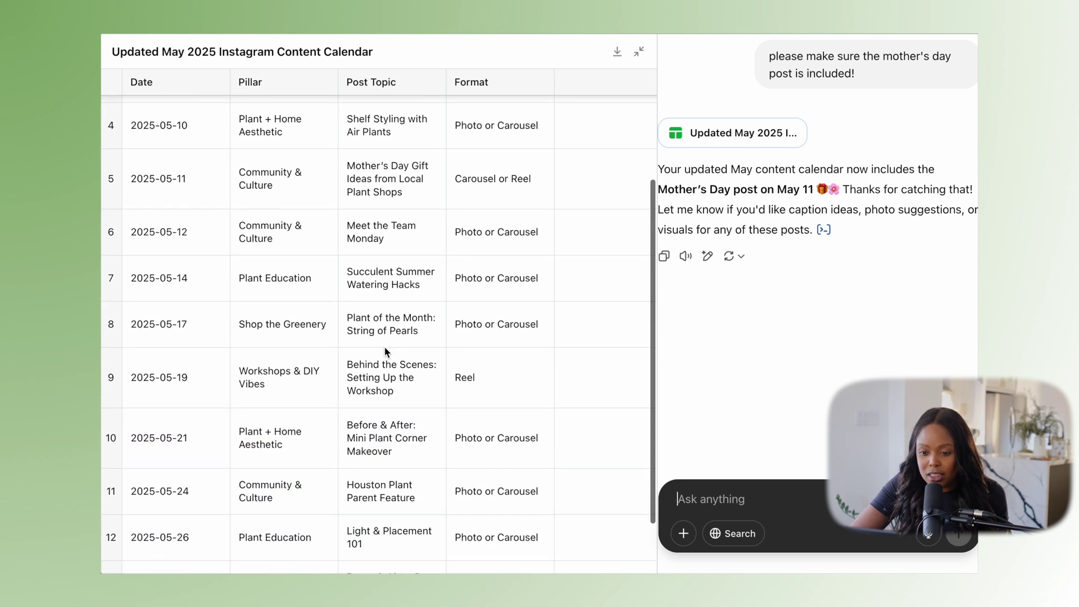
scroll(385, 349, down, 3)
scroll(388, 340, up, 9)
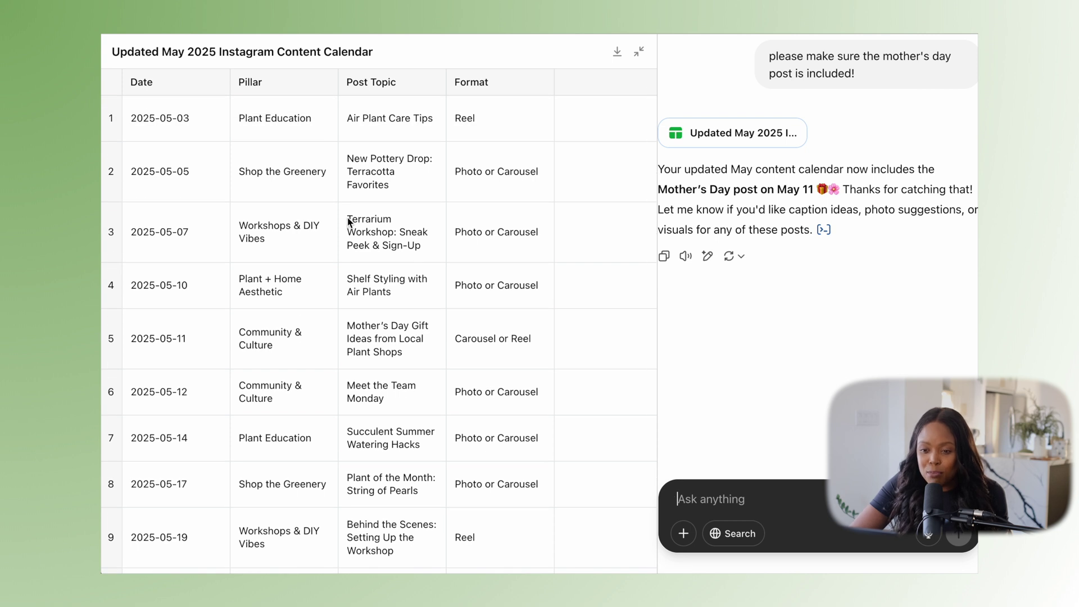
scroll(396, 252, down, 5)
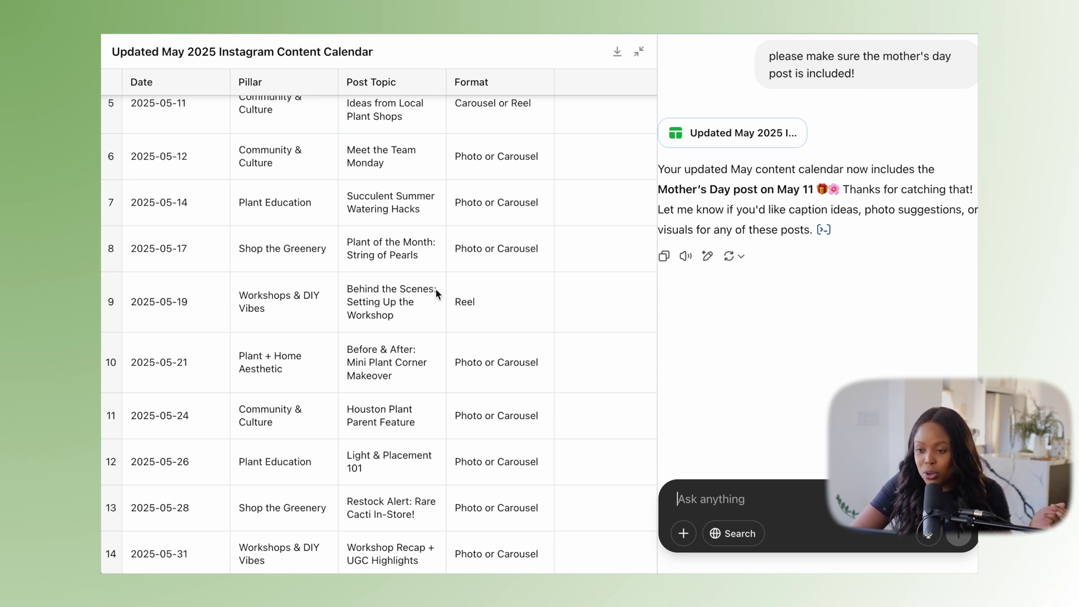
scroll(542, 196, up, 5)
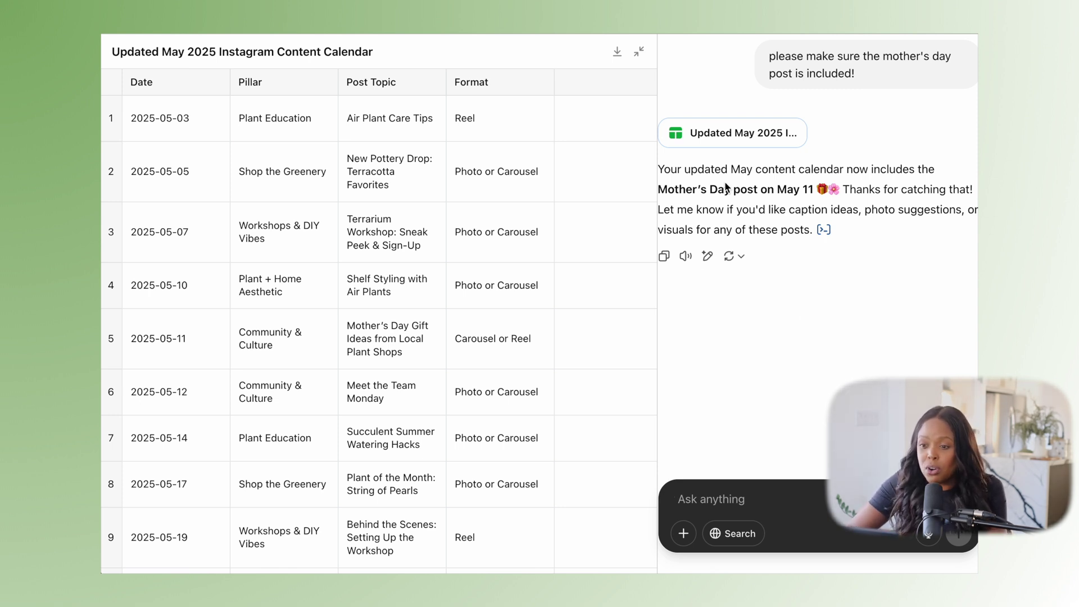
click(640, 52)
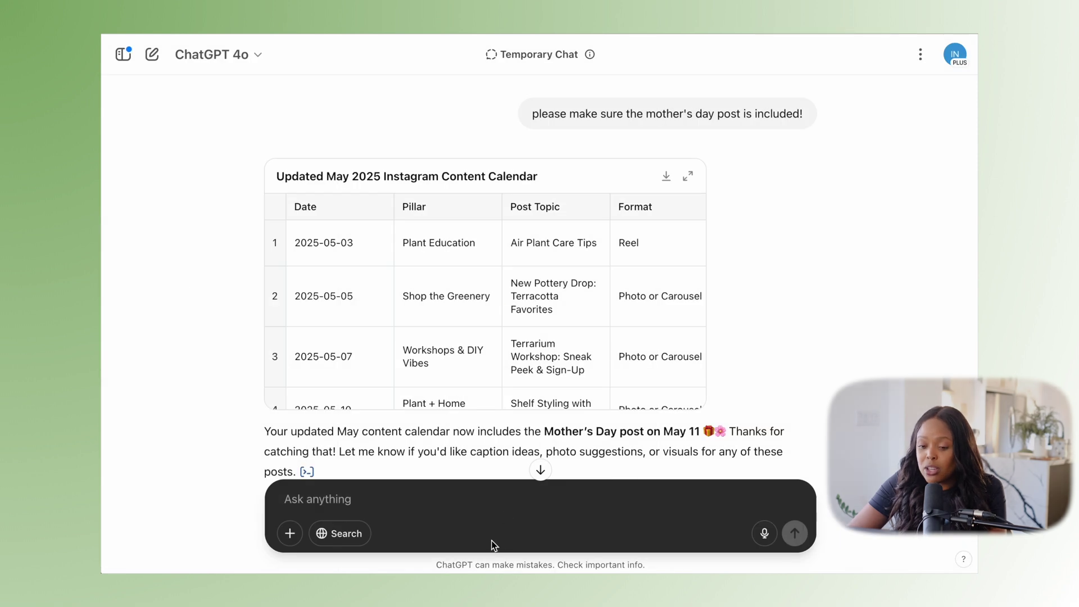
Ask for a 5 part carousel that promotes the mother's day special, including a CTA for 20% off DIY kits
text(amazing )
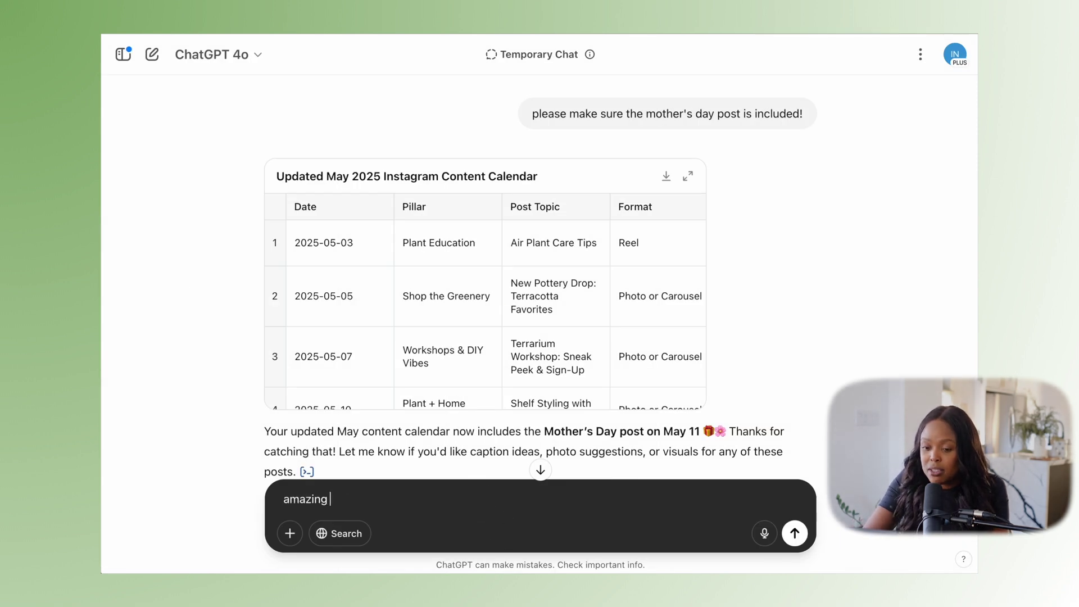
text(can you please come up)
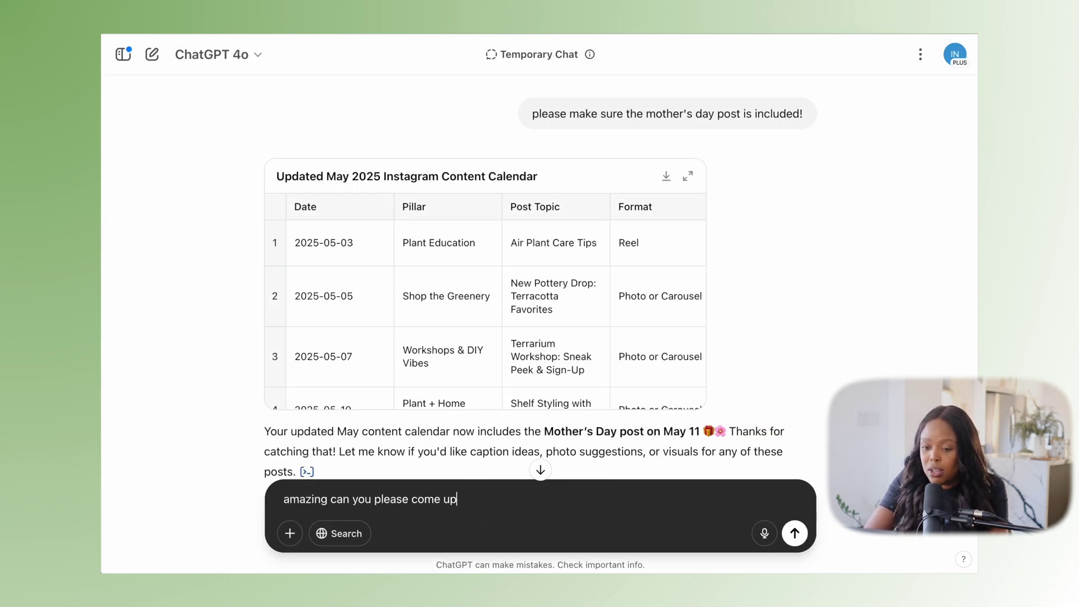
text( with a 5 p)
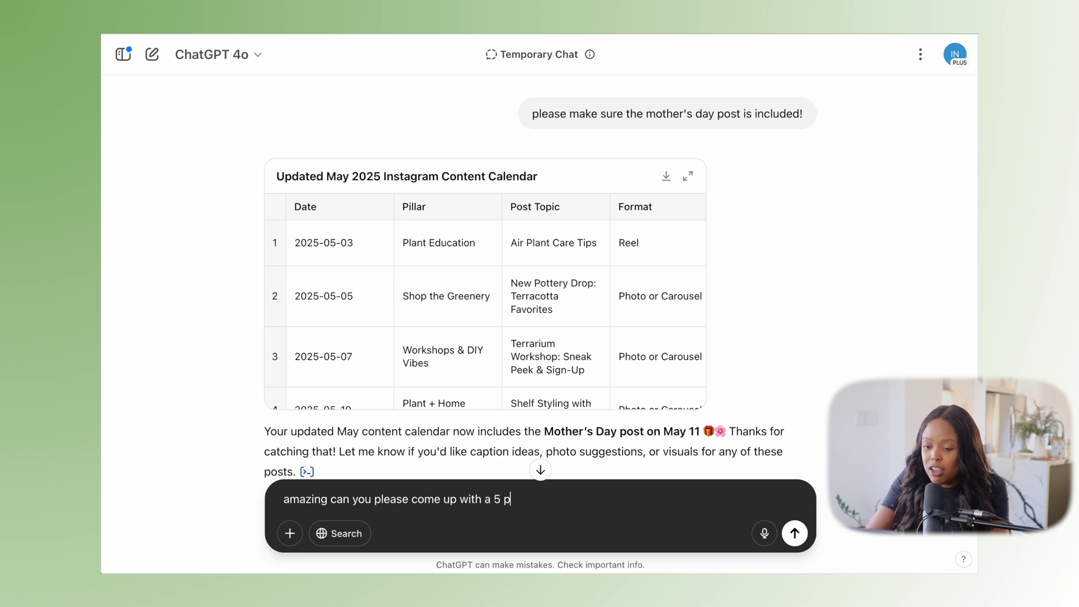
text(art carousel that promot)
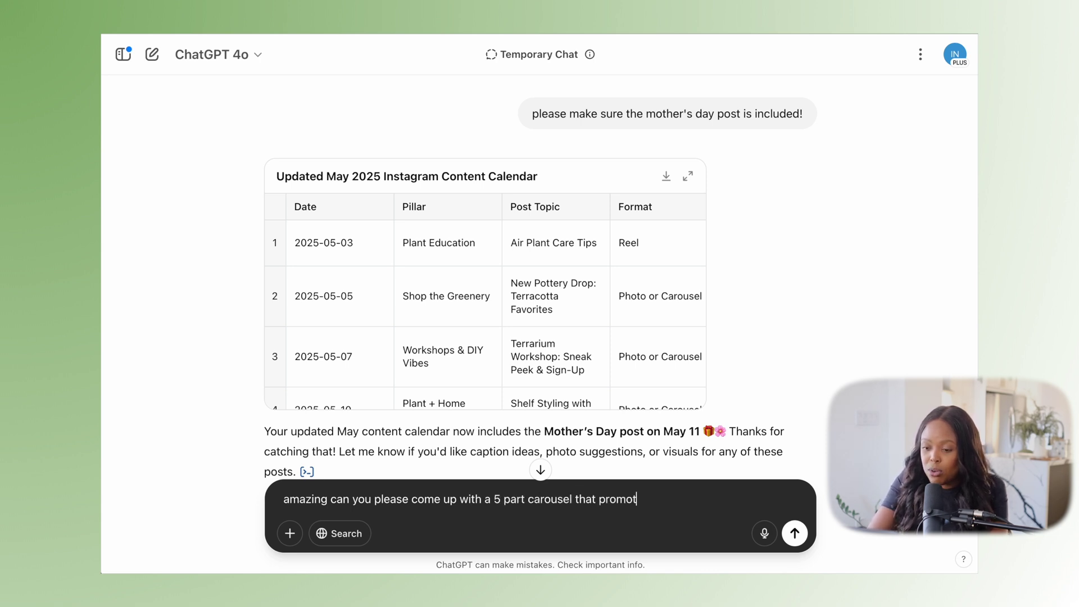
text(es my)
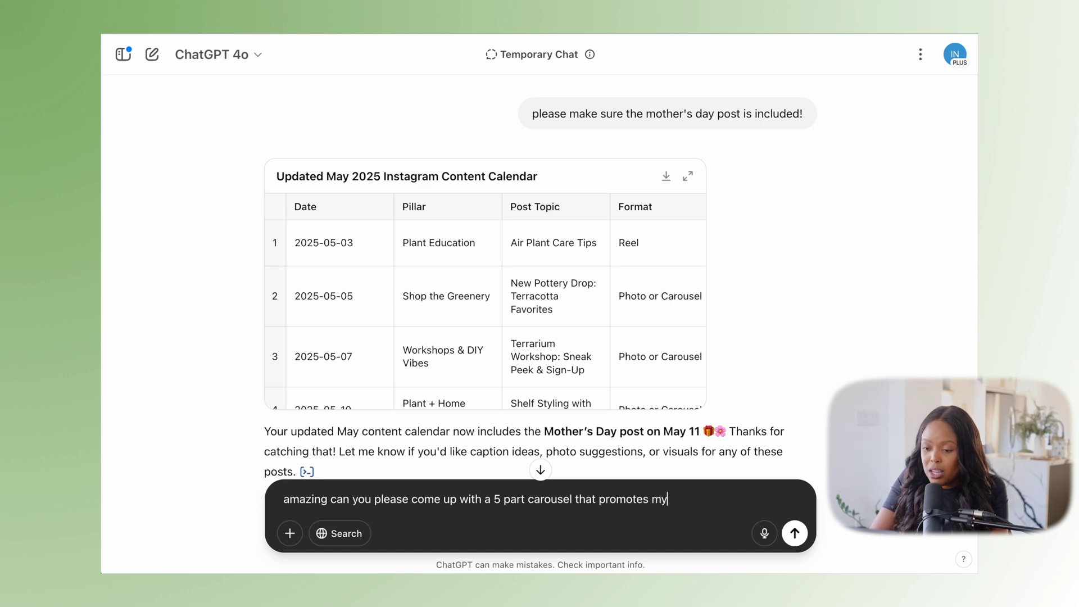
text( mother's day )
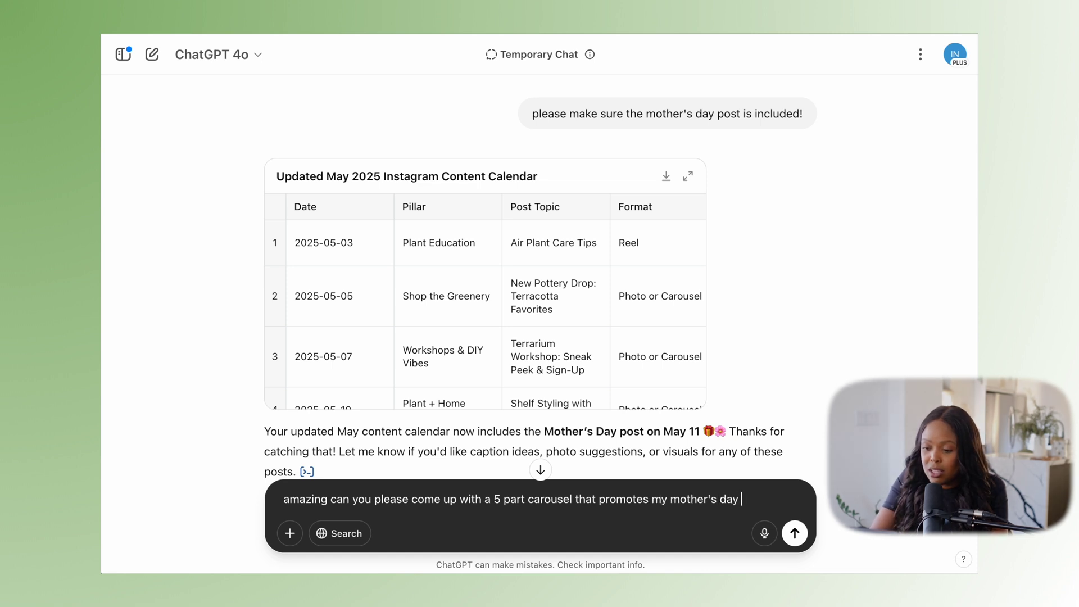
text(special? )
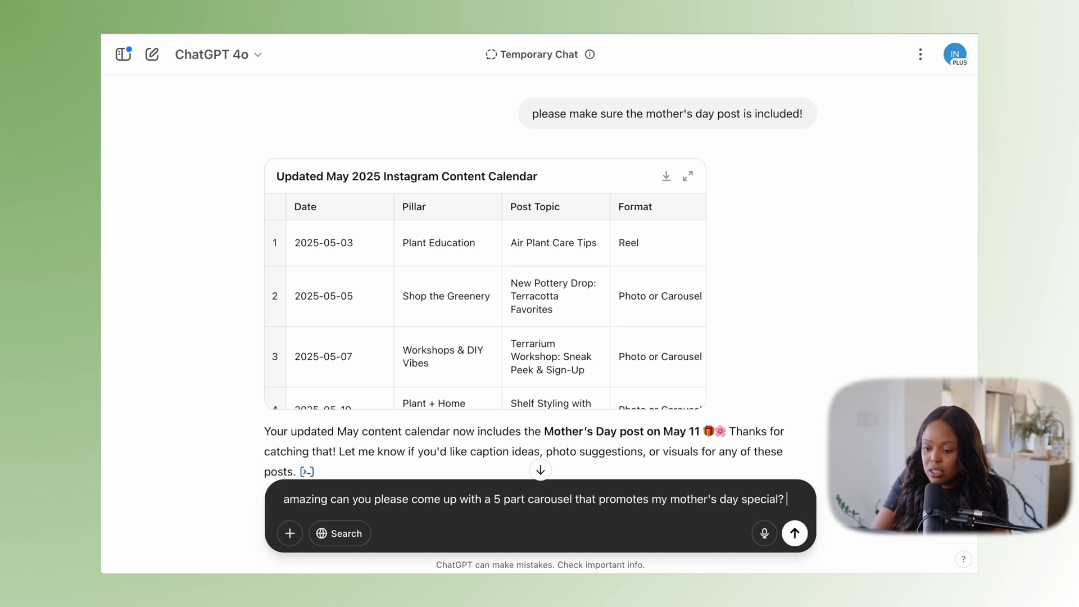
text(includigg a C)
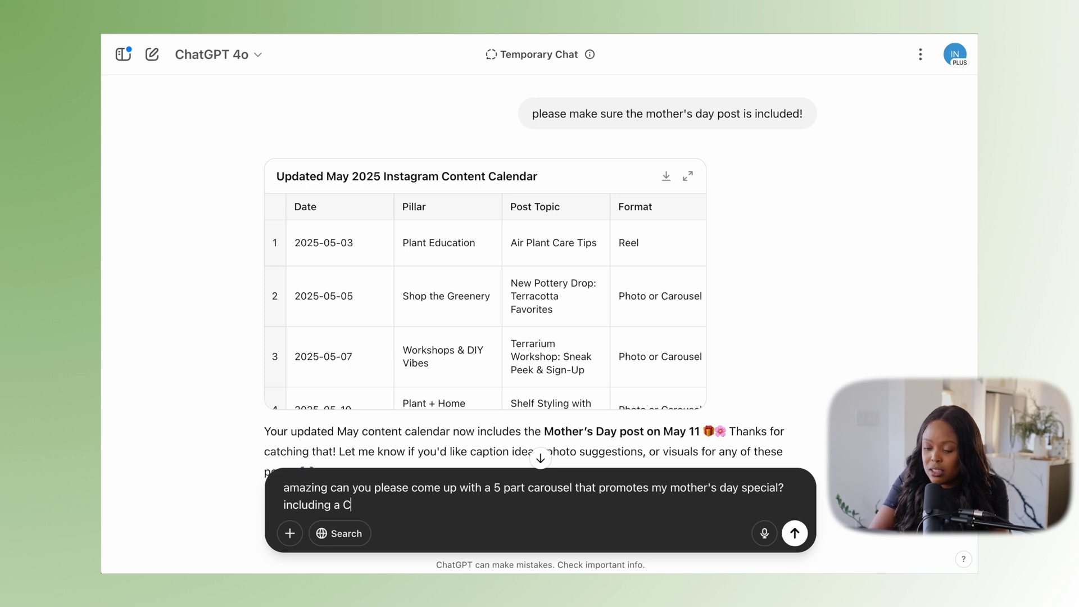
text(YAA for 20)
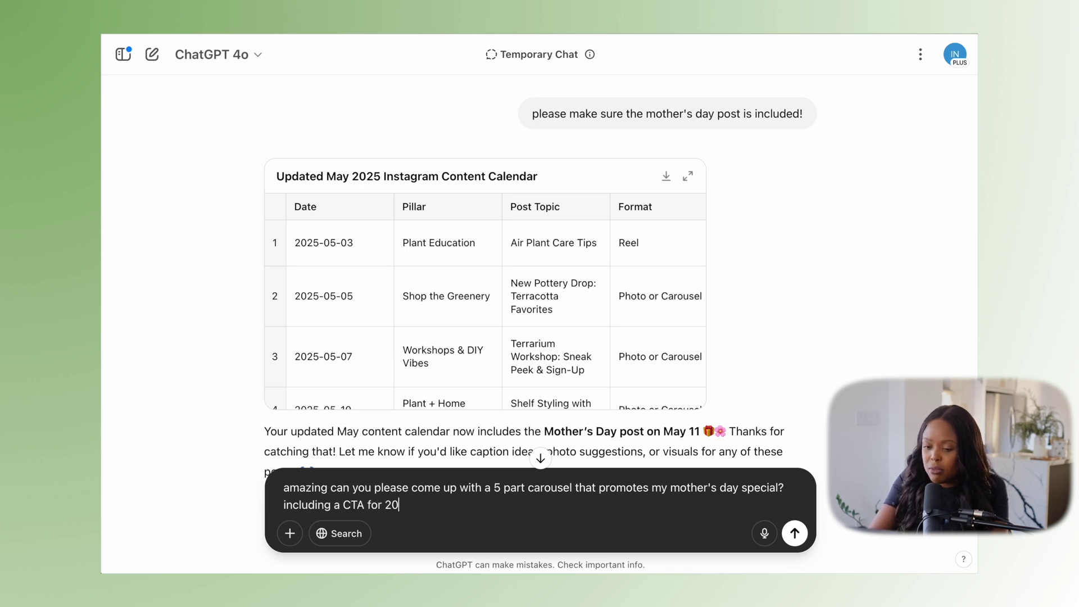
text(% off DIY kits)
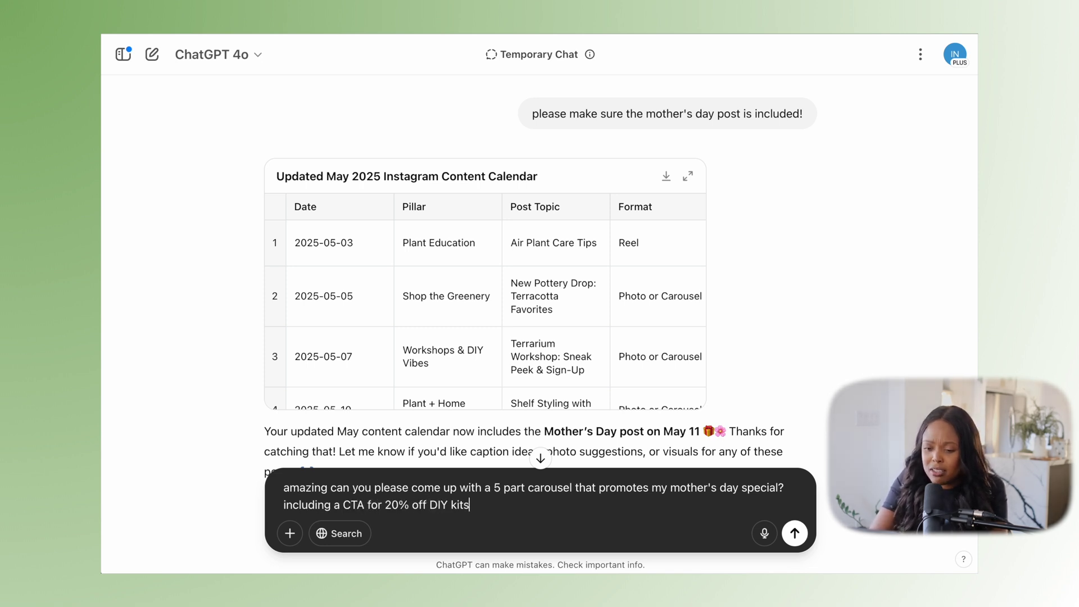
key(Return)
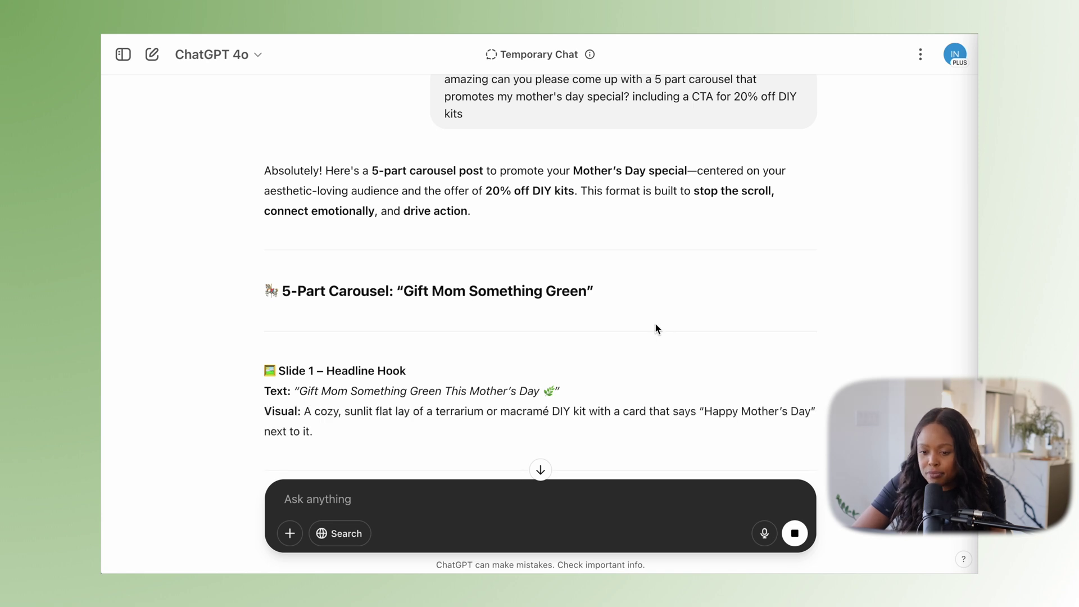
Read through the text and visual suggestions for all five Mother's Day carousel slides, from Headline Hook to Call to Action
scroll(657, 328, down, 5)
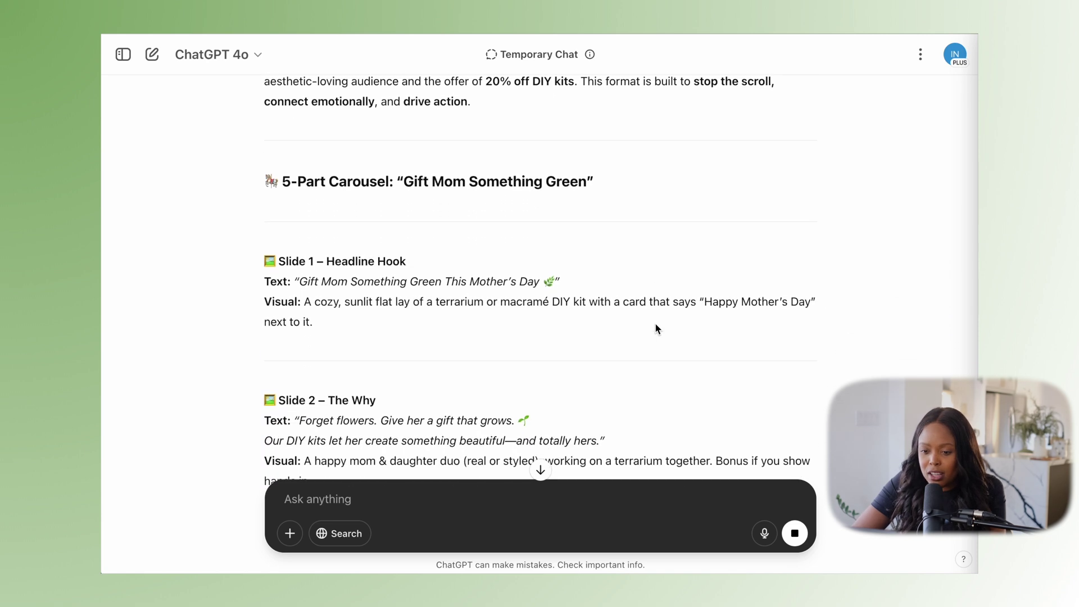
scroll(657, 329, down, 3)
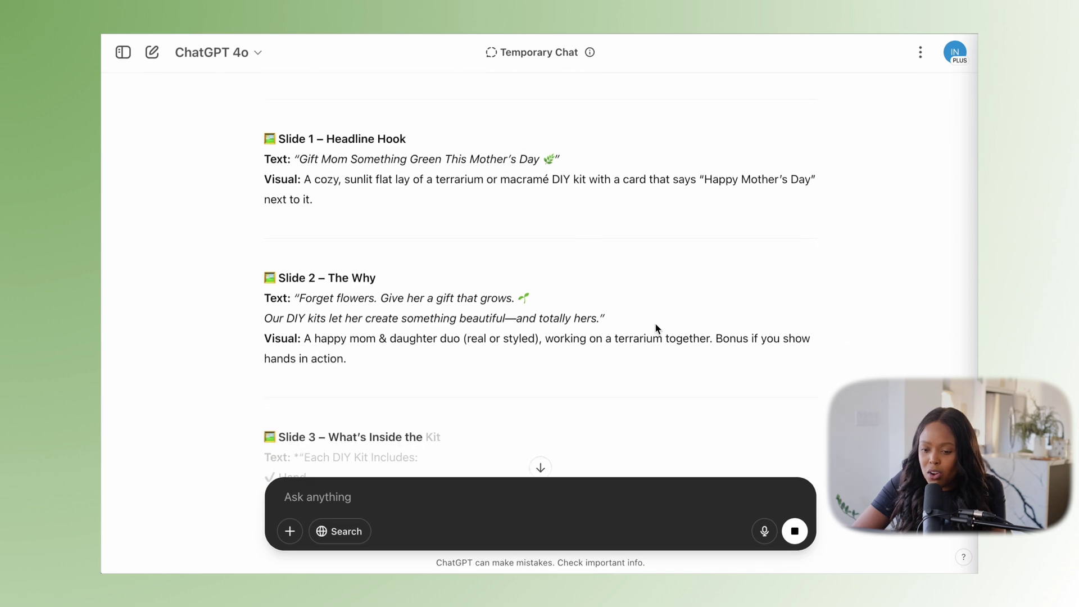
scroll(657, 329, down, 3)
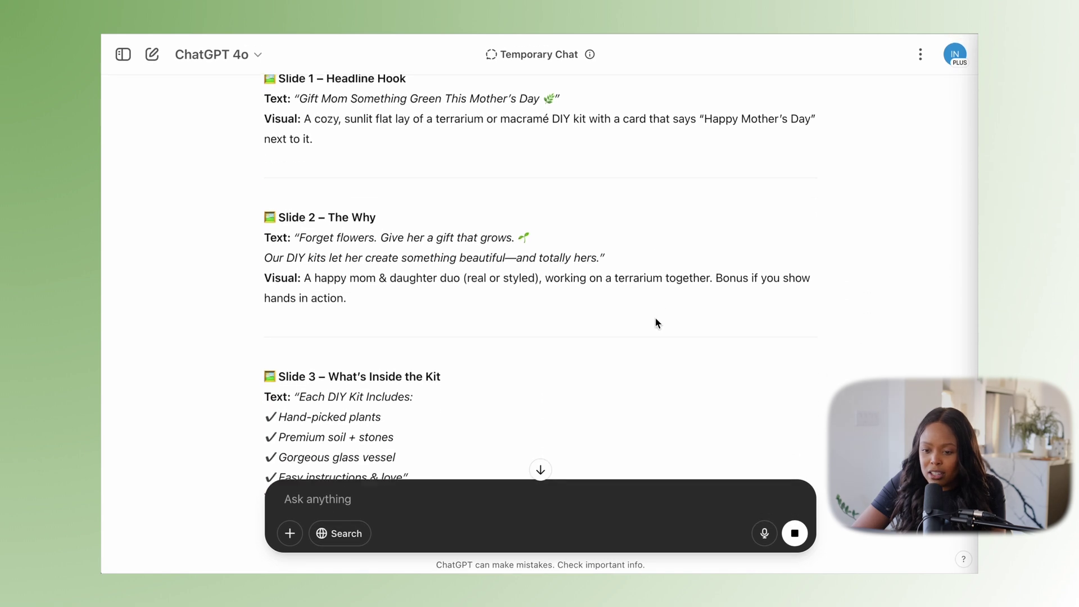
scroll(657, 323, up, 1)
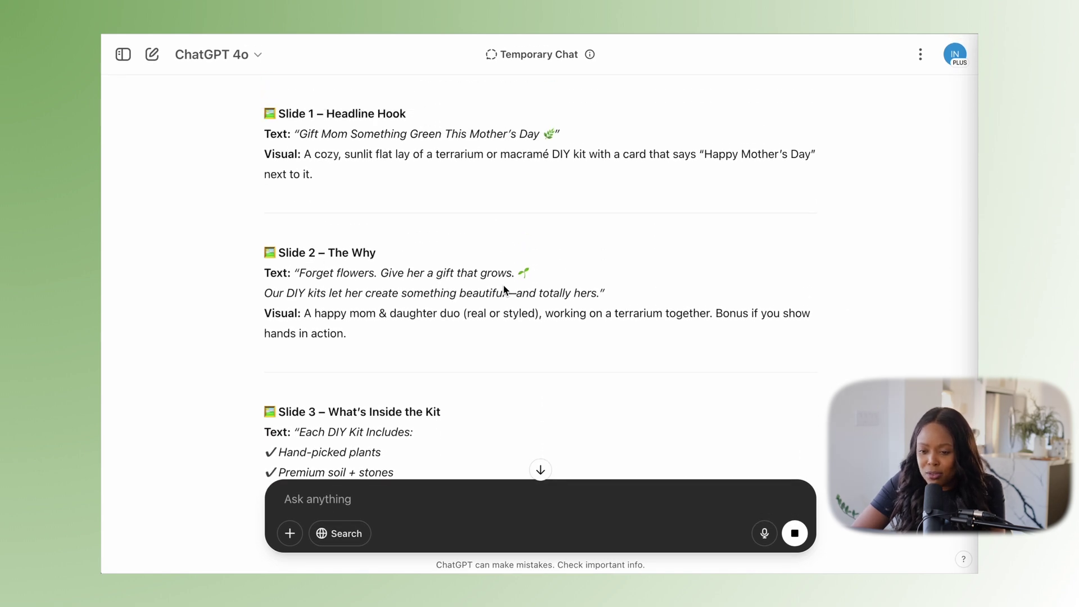
scroll(505, 291, down, 5)
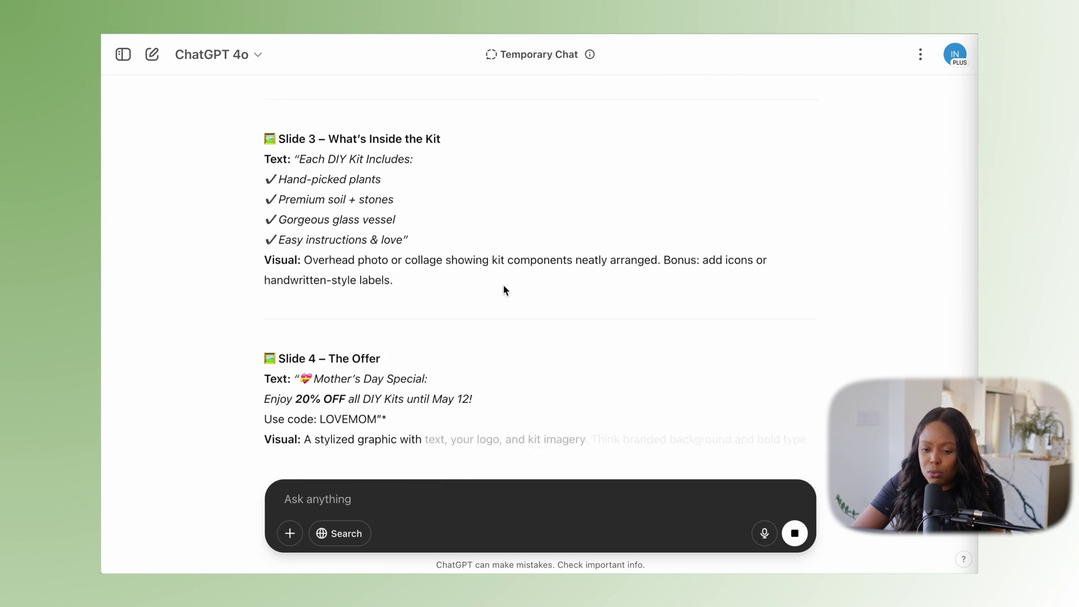
scroll(503, 290, down, 4)
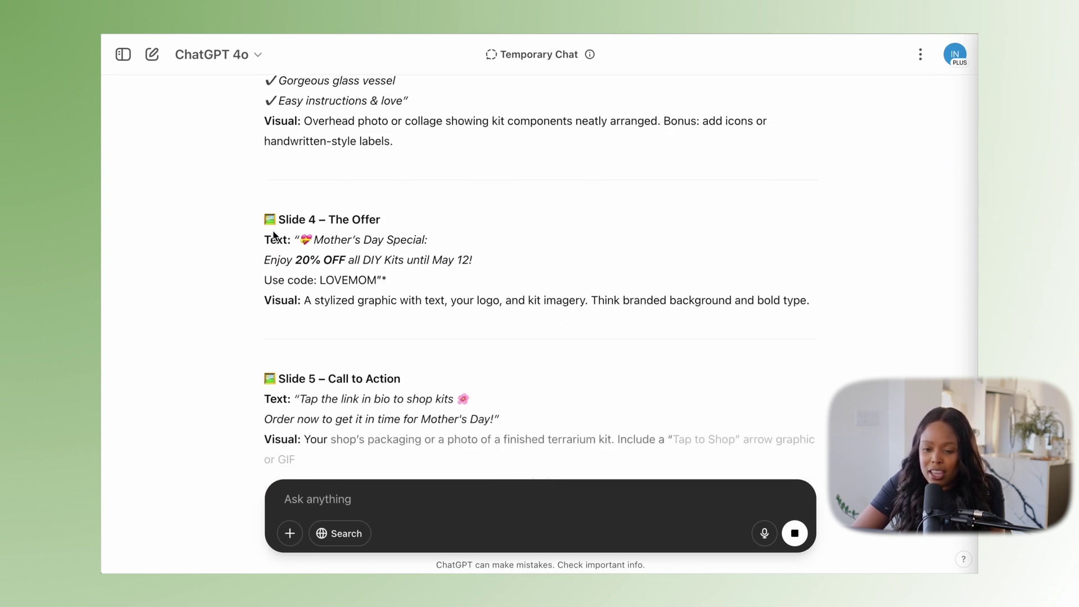
scroll(418, 295, down, 5)
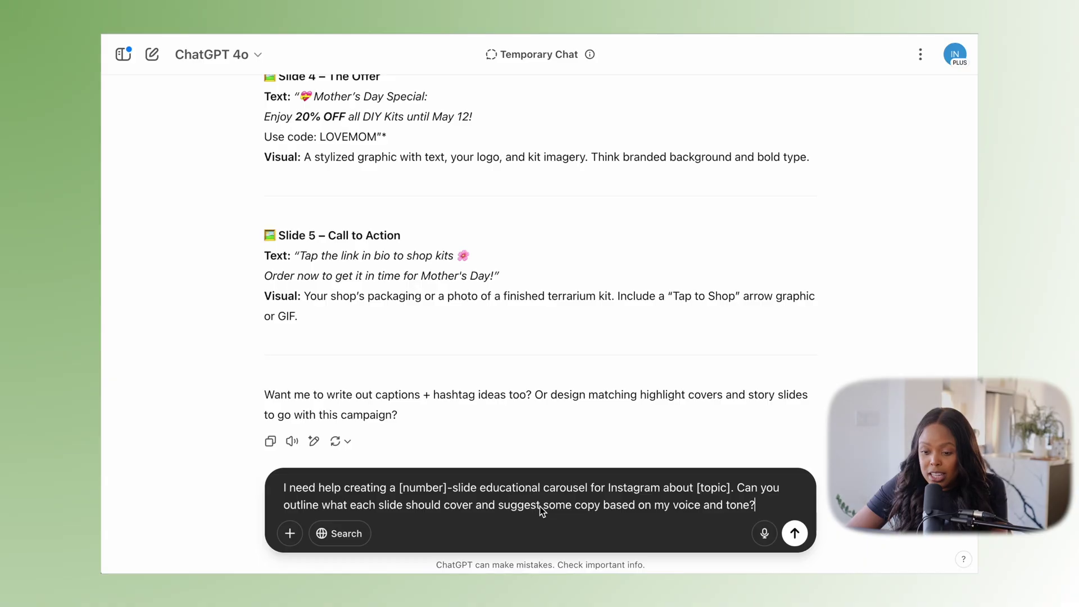
Replace the bracketed number placeholder in the educational carousel prompt with 7, removing the brackets
double_click(430, 494)
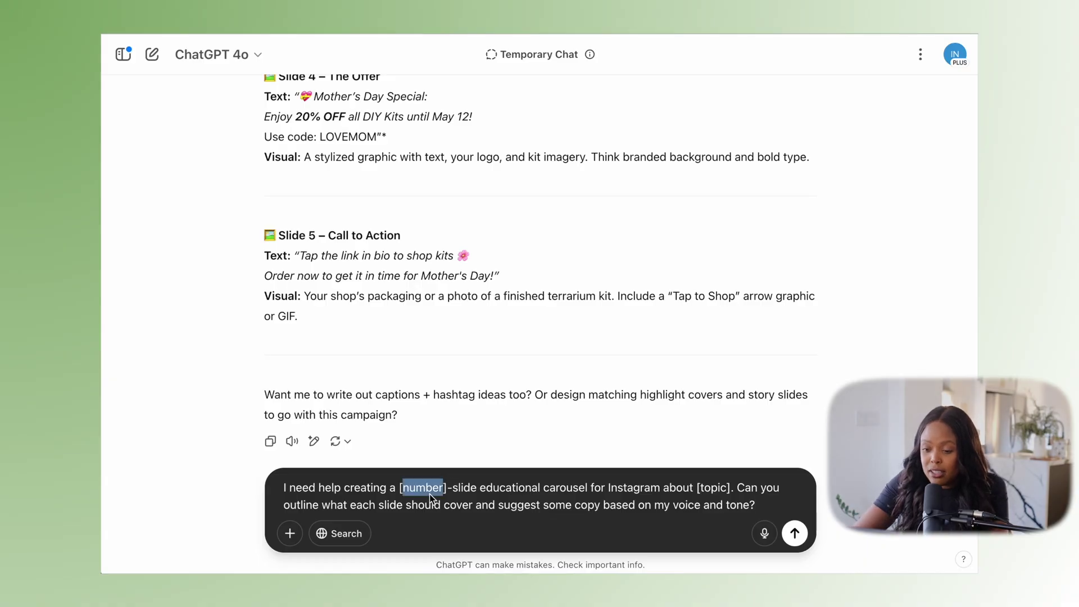
key(BackSpace)
text(7)
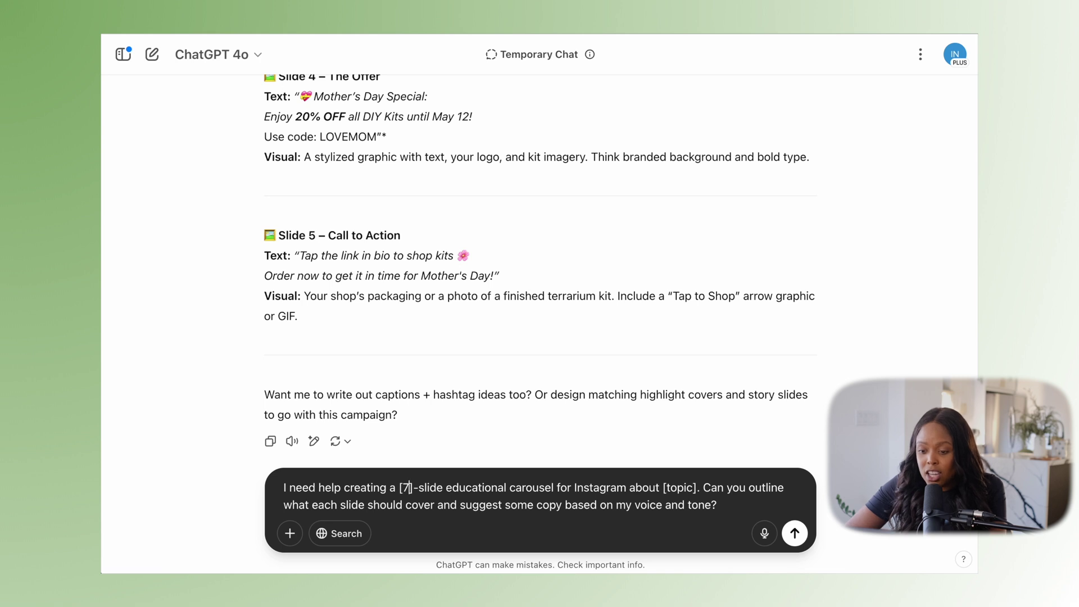
click(414, 488)
key(BackSpace)
click(403, 487)
key(BackSpace)
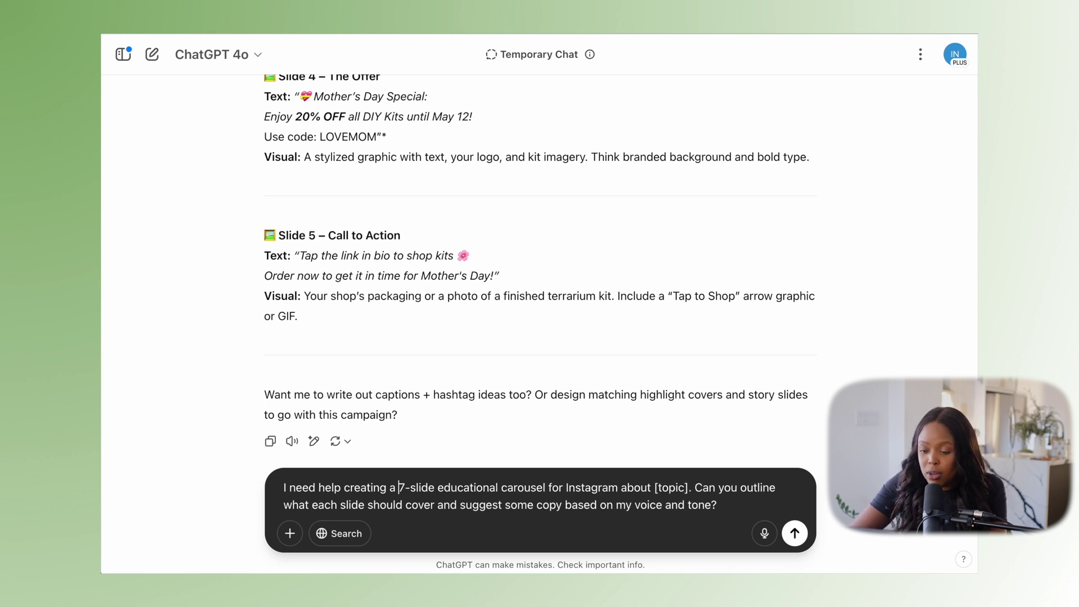
Check the post topics in the updated May 2025 content calendar for a carousel subject, leaving no cell quoted in the prompt
scroll(644, 388, up, 15)
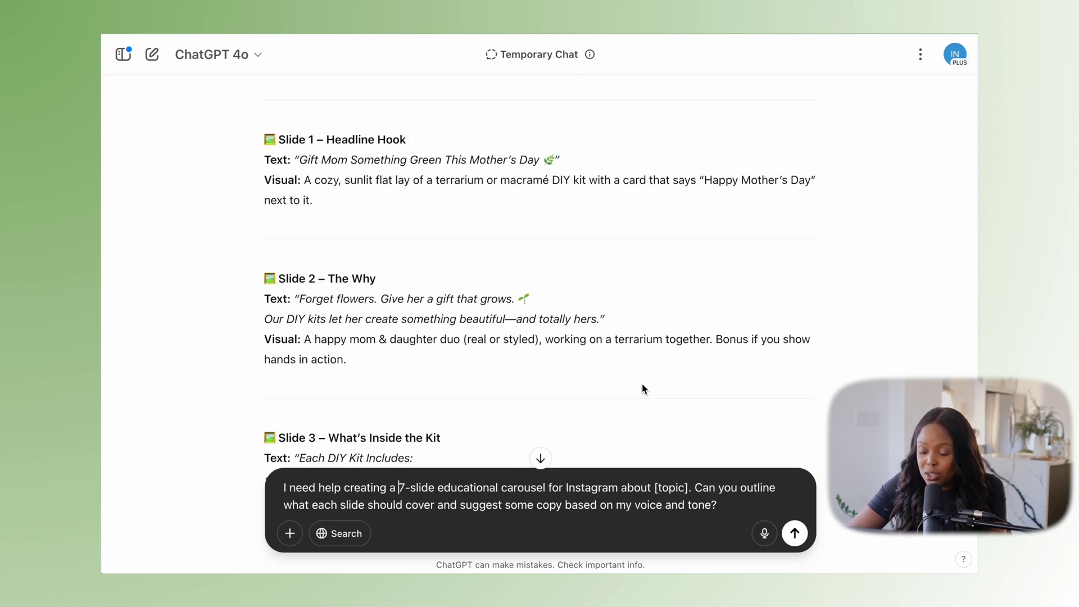
scroll(643, 388, up, 3)
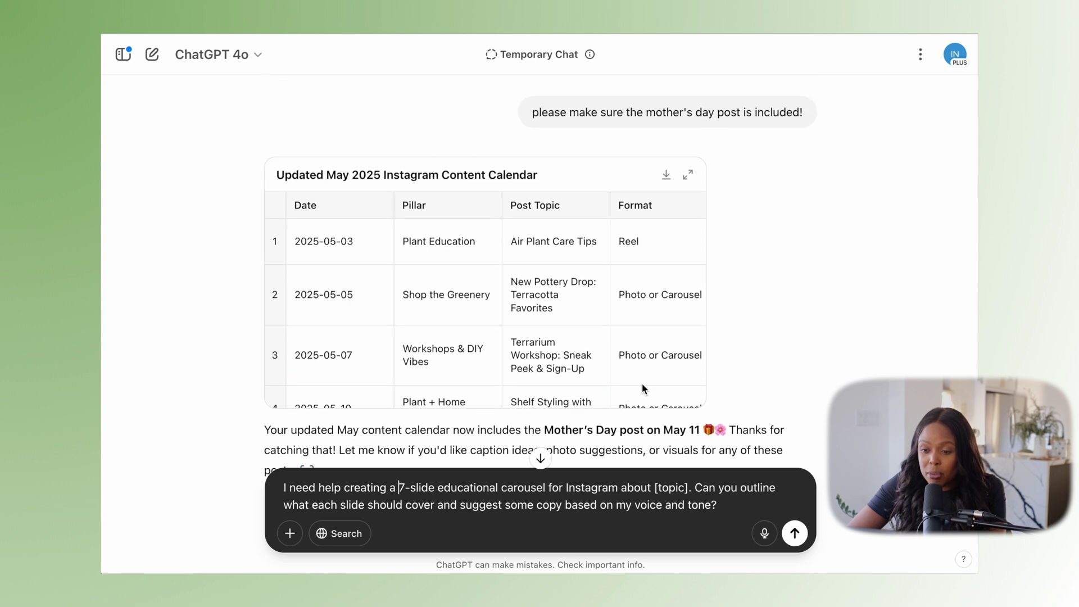
scroll(540, 283, down, 1)
scroll(539, 283, down, 4)
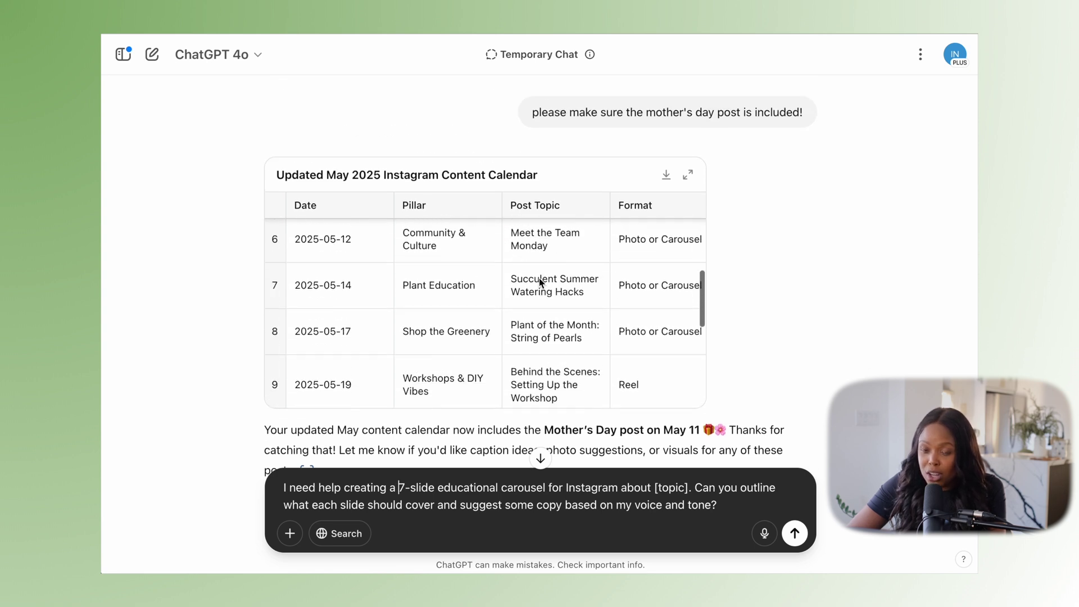
scroll(534, 276, up, 5)
click(513, 241)
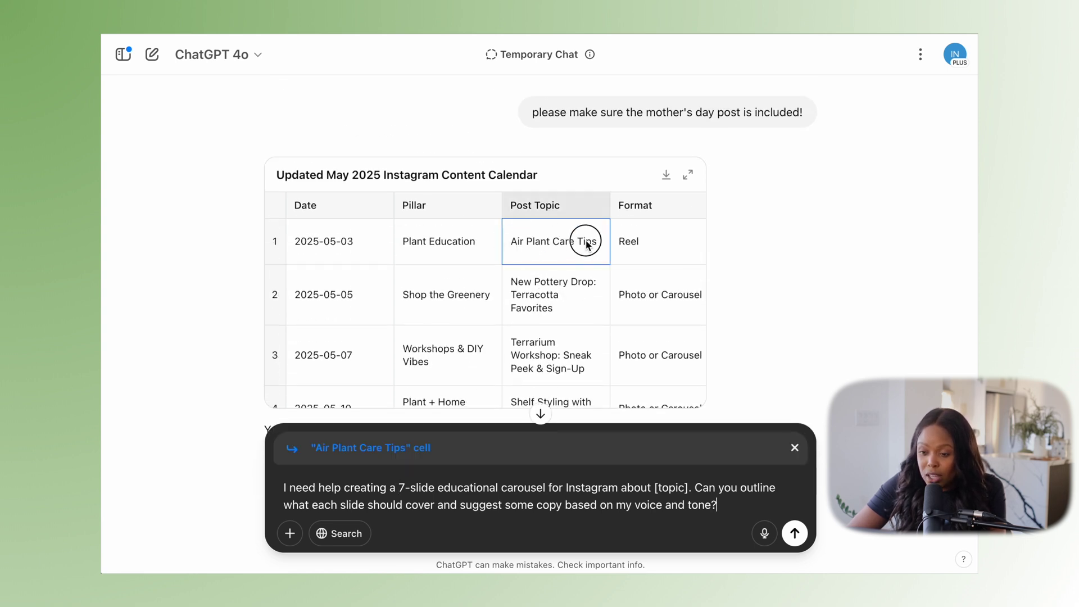
scroll(592, 292, down, 2)
click(512, 307)
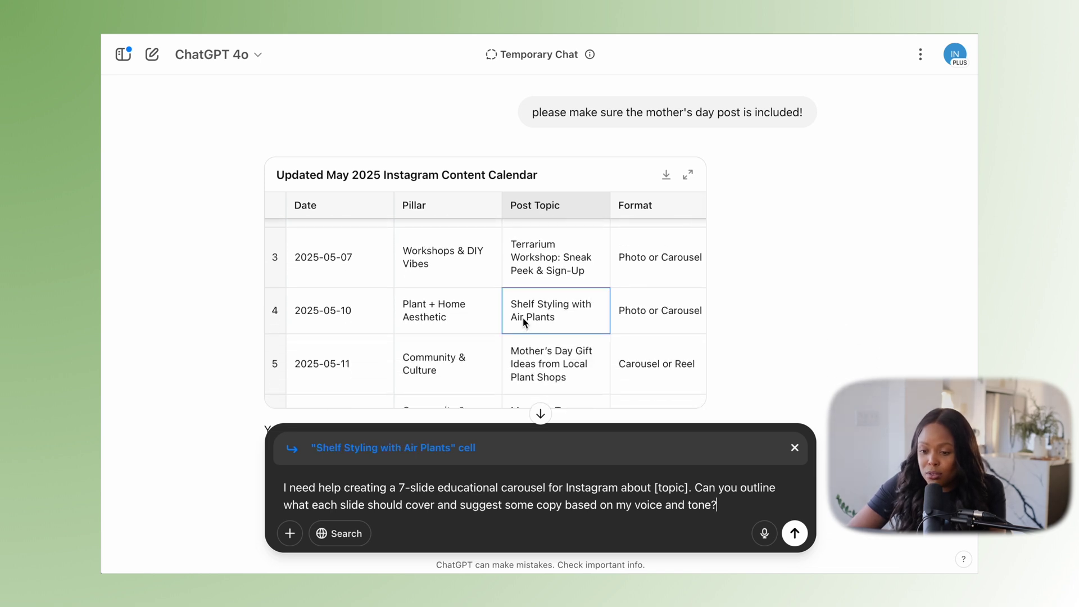
click(794, 448)
Replace the word topic inside the brackets of the educational carousel prompt with "shelf styling with air plants"
click(657, 493)
triple_click(658, 493)
double_click(657, 493)
text(shelf styling with a)
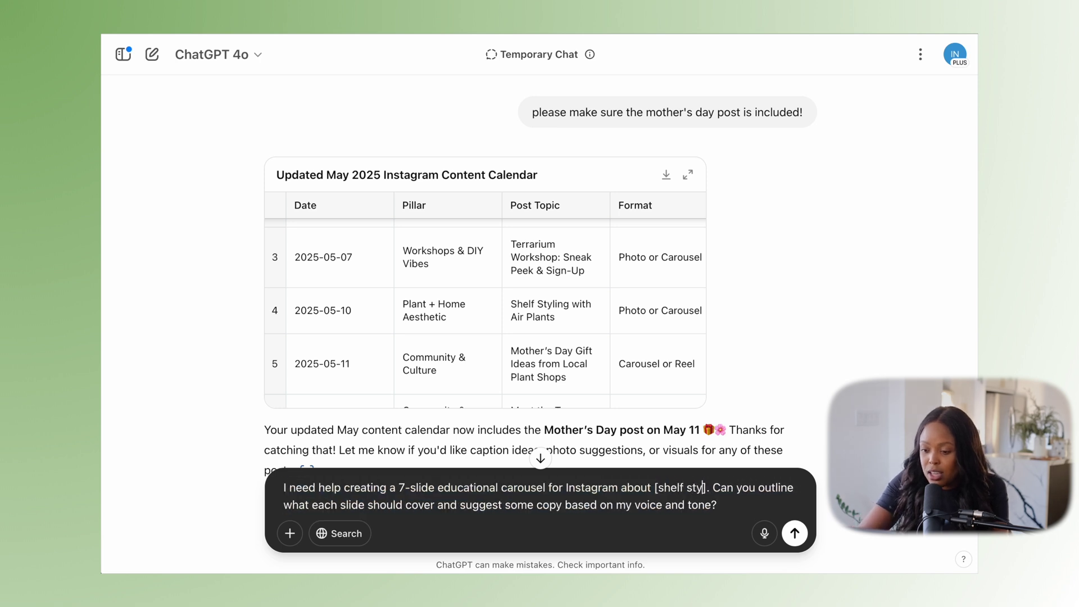
text(ir plants)
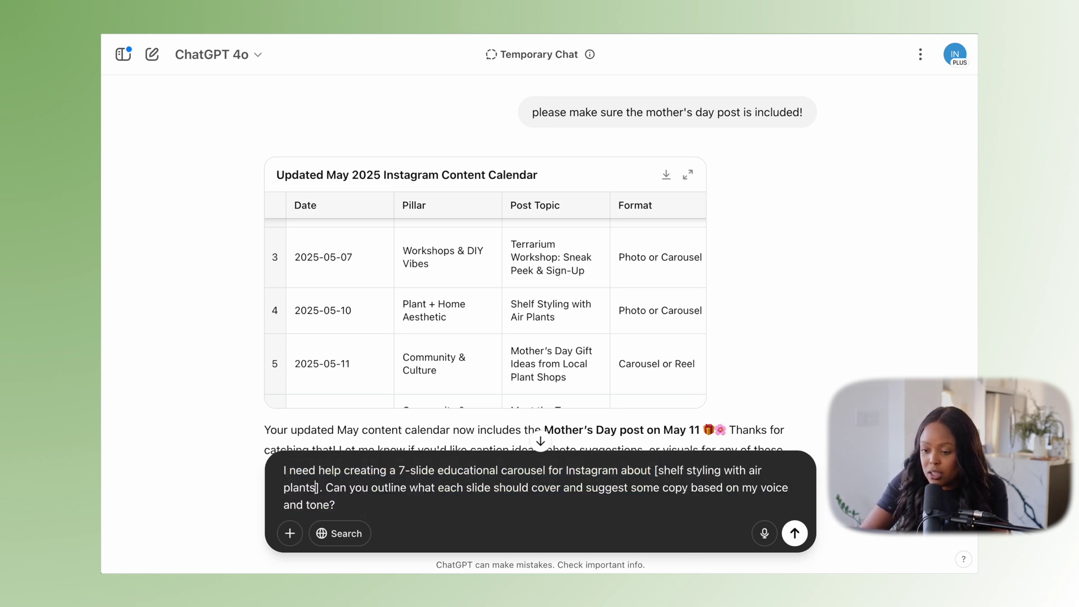
Remove the brackets around the shelf styling topic and submit the 7-slide educational carousel request
key(Delete)
key(alt+Left)
key(alt+Left)
key(alt+Left)
key(alt+Left)
key(alt+Left)
key(BackSpace)
click(592, 505)
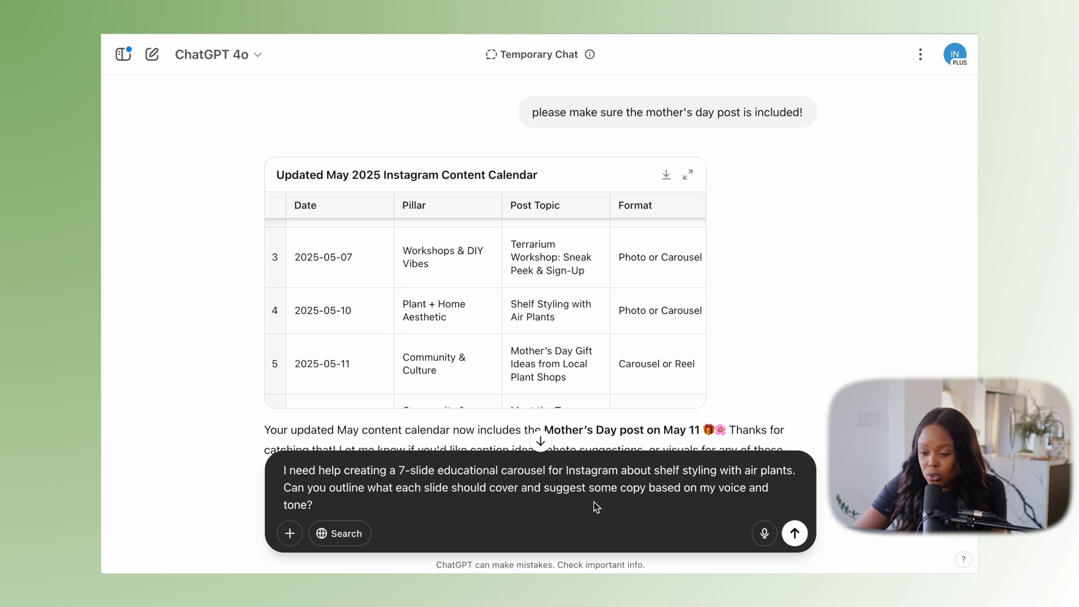
key(Return)
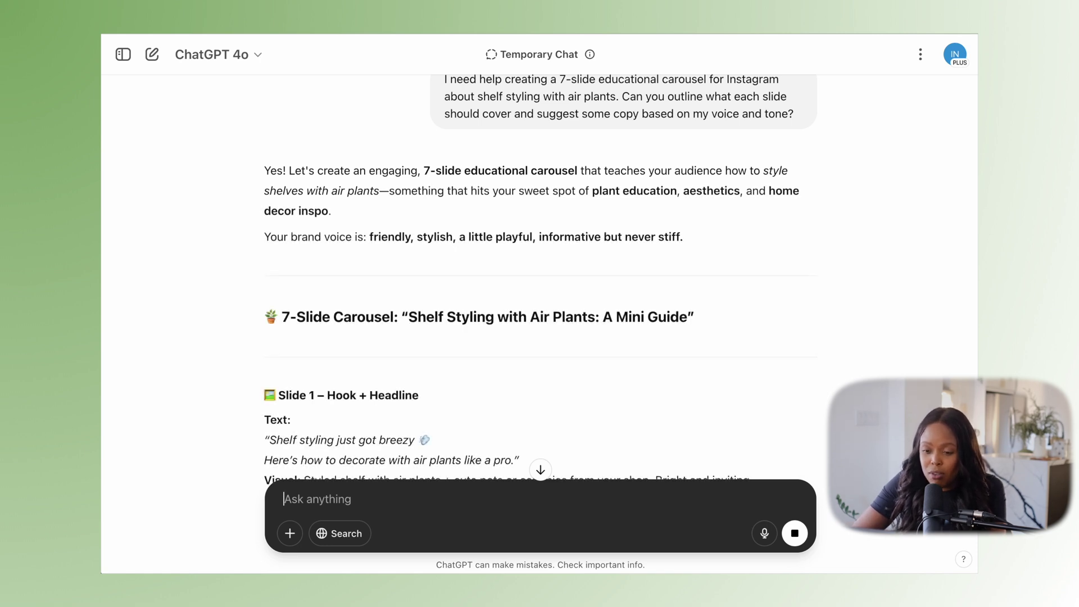
Read through the text and visual suggestions for all seven shelf styling carousel slides, from Hook + Headline to Call to Action
scroll(592, 404, down, 3)
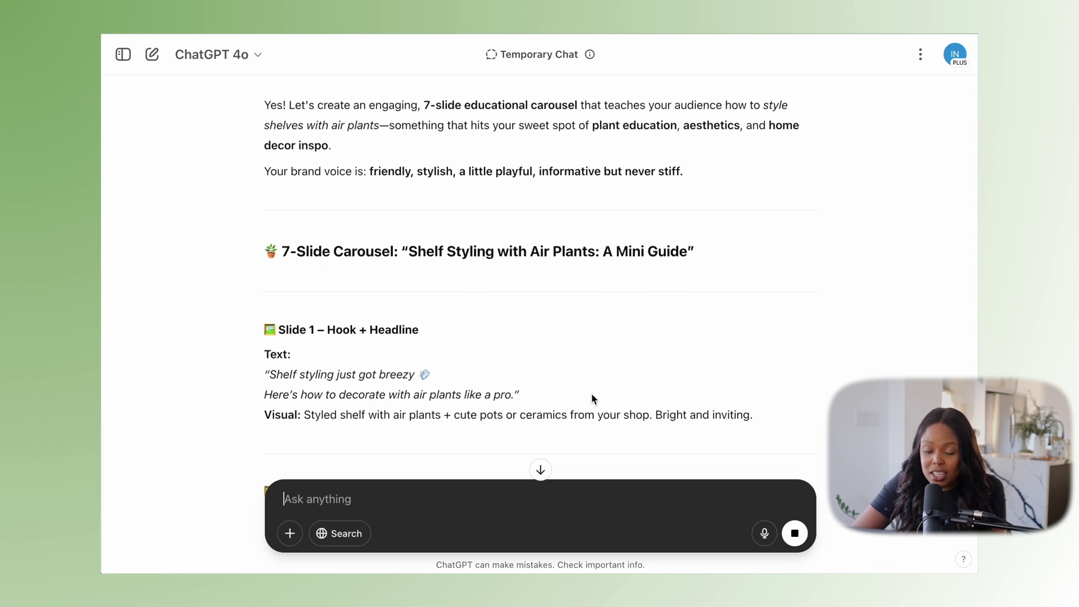
scroll(592, 398, down, 3)
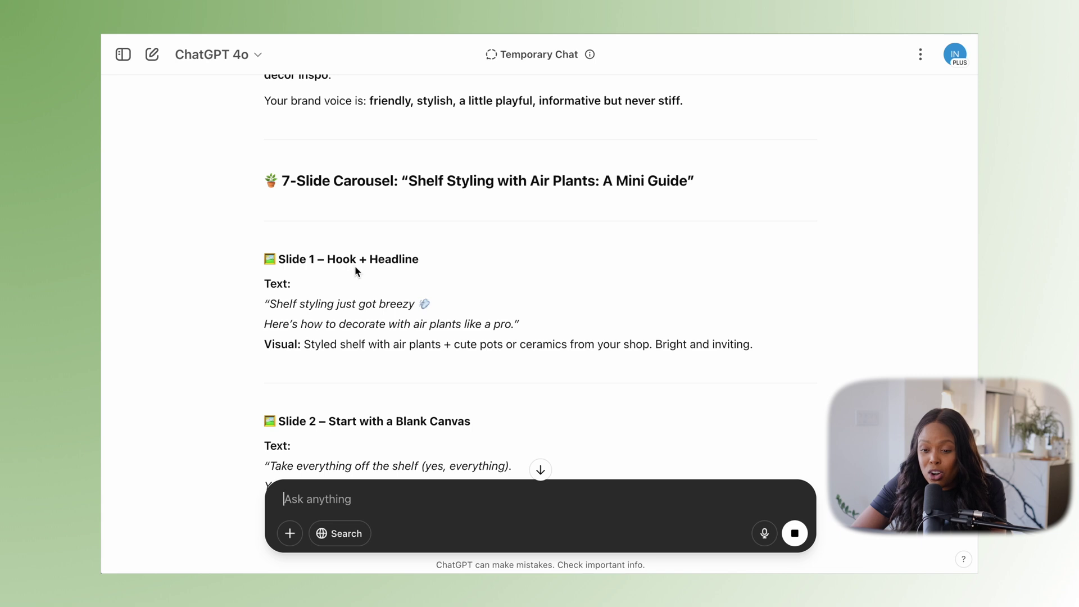
scroll(400, 345, down, 3)
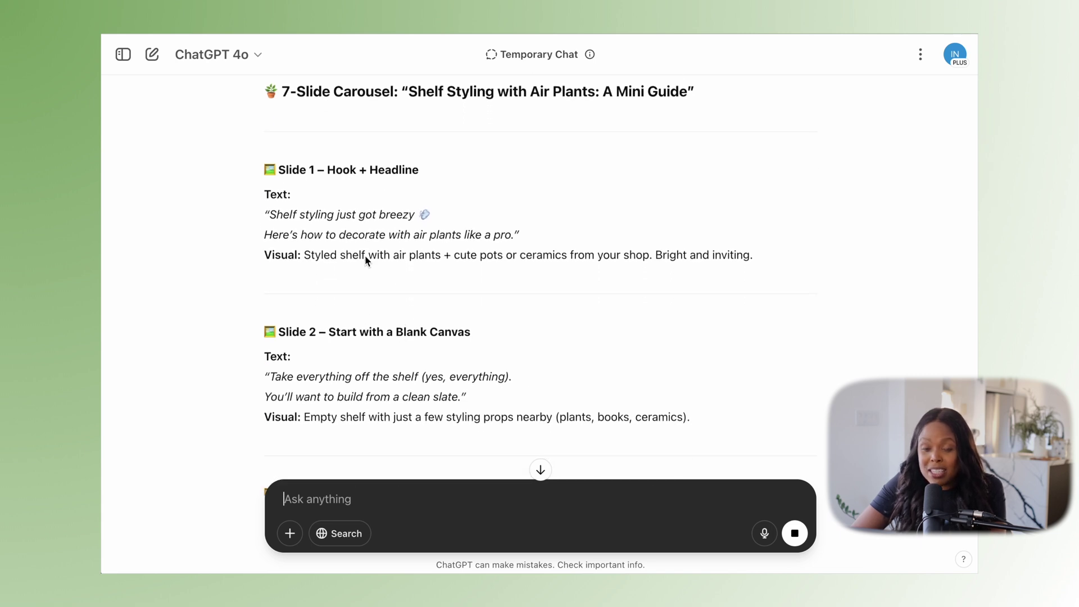
scroll(414, 265, down, 3)
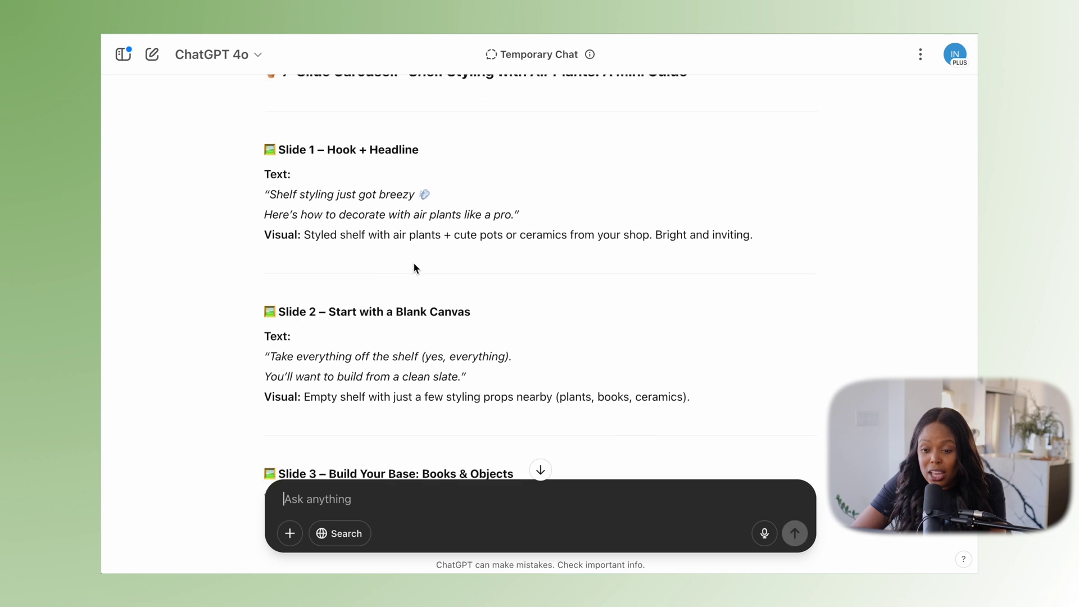
scroll(414, 264, down, 2)
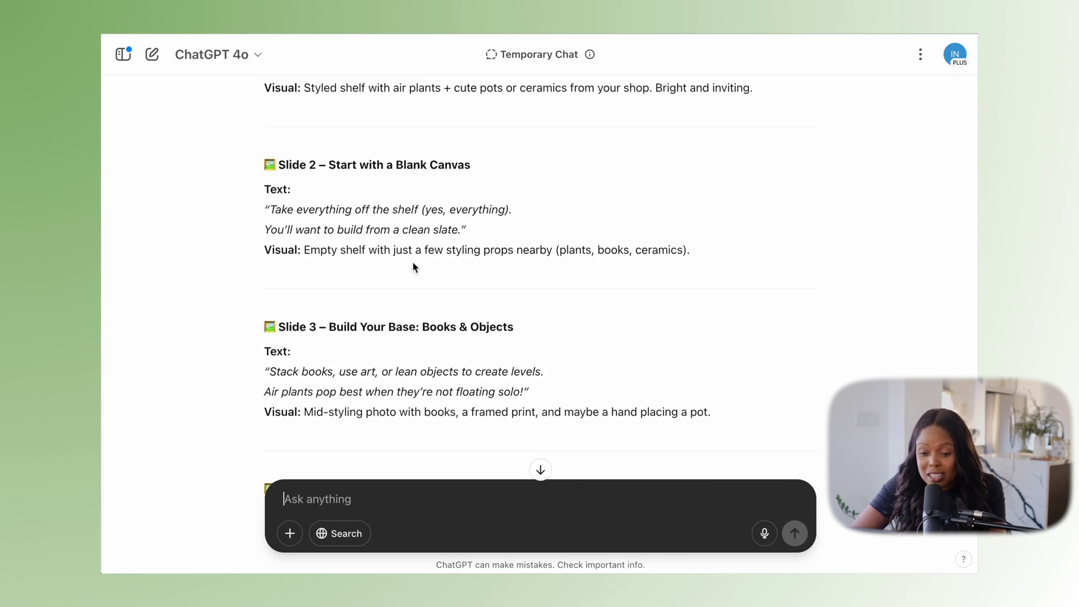
scroll(414, 267, down, 5)
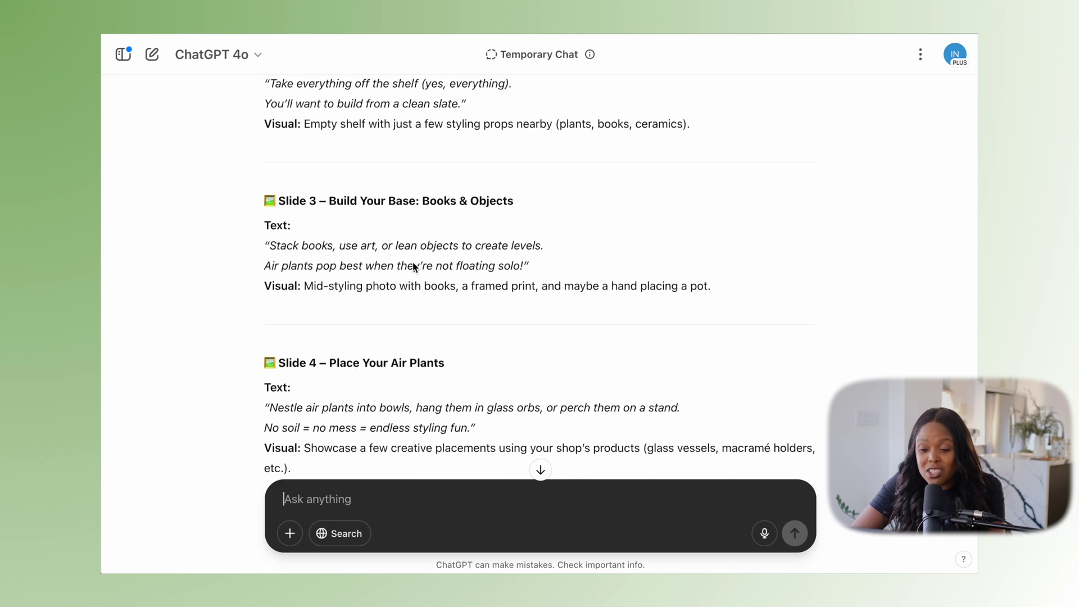
scroll(413, 263, down, 10)
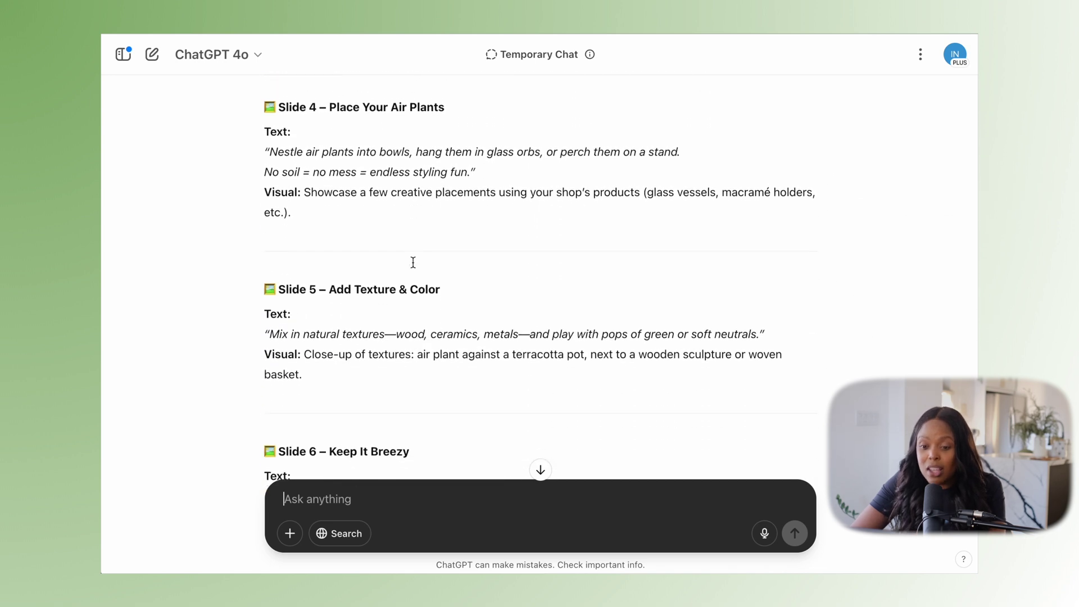
scroll(415, 266, down, 4)
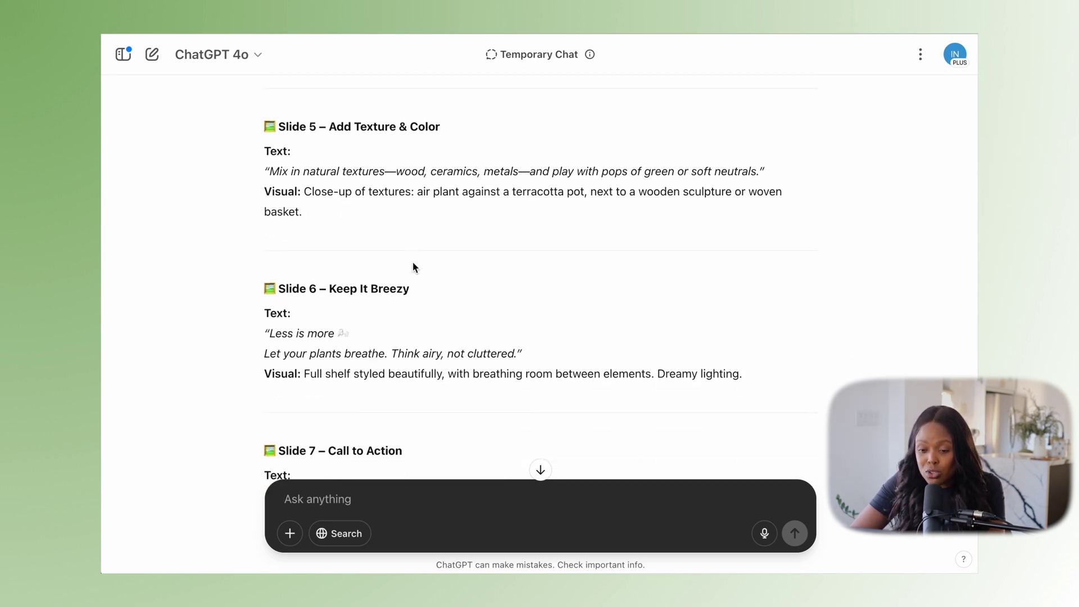
scroll(413, 266, down, 2)
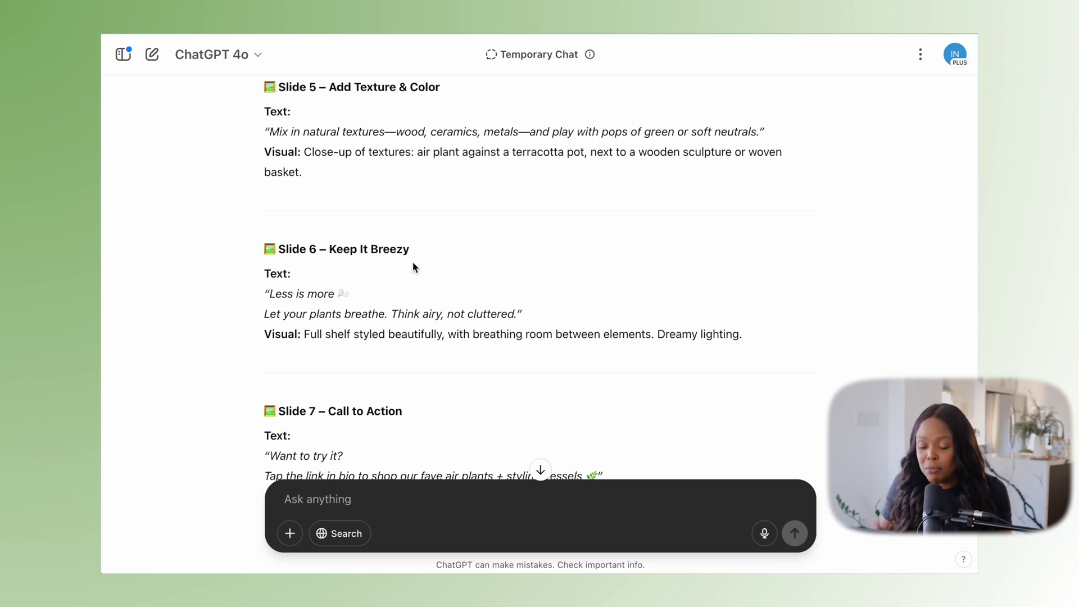
scroll(415, 267, down, 3)
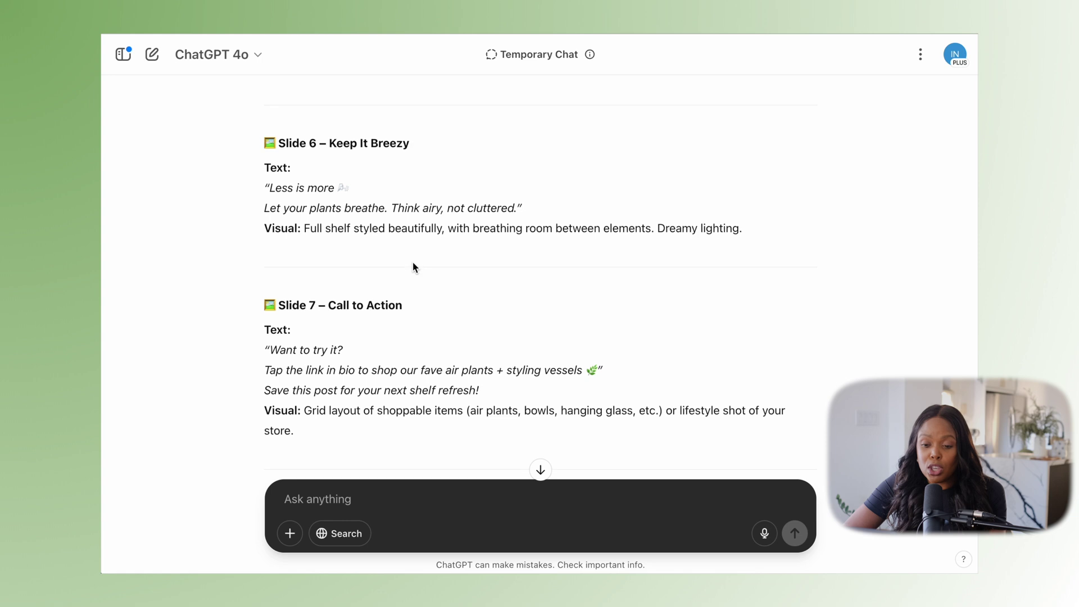
scroll(412, 261, down, 1)
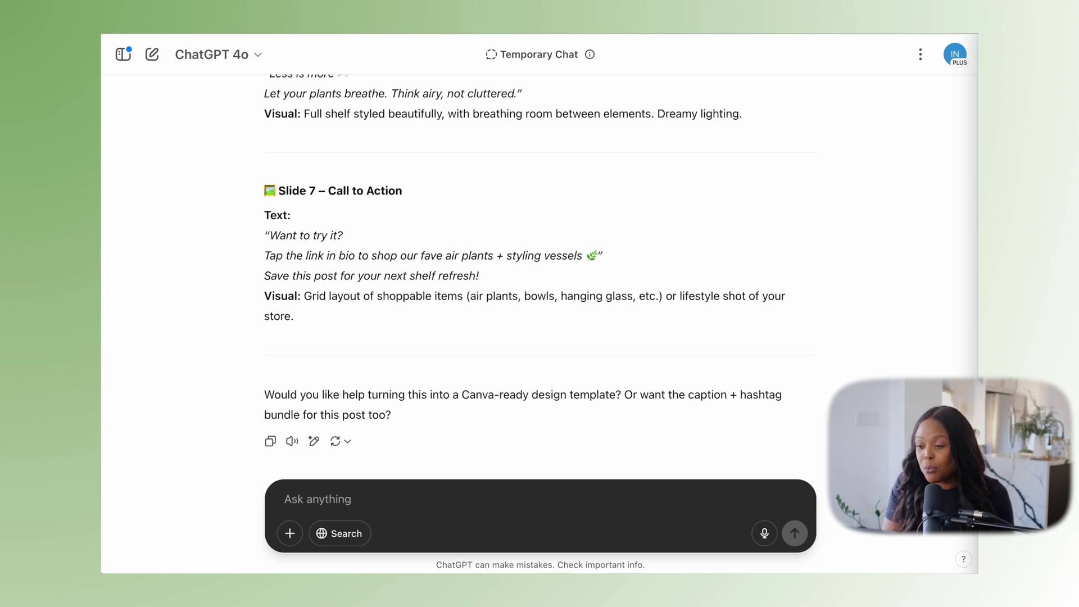
Insert the Instagram Reel prompt template asking for an outline, shot list and text overlays, without its opening quotation mark
text("I'm planning to create a Reel for Instagram about [concept or theme]. It should be around [length] seconds long and highlight [specific aspect, e.g., quality, community focus] under [pillar description]. Can you help me create an outline, shot list and suggest text overlays?)
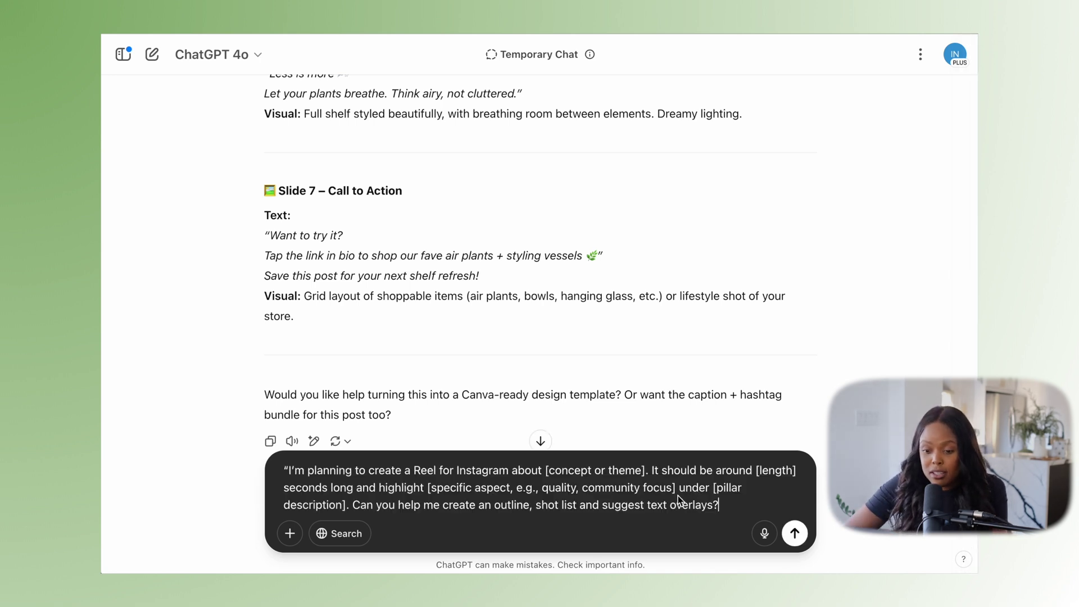
click(288, 470)
key(BackSpace)
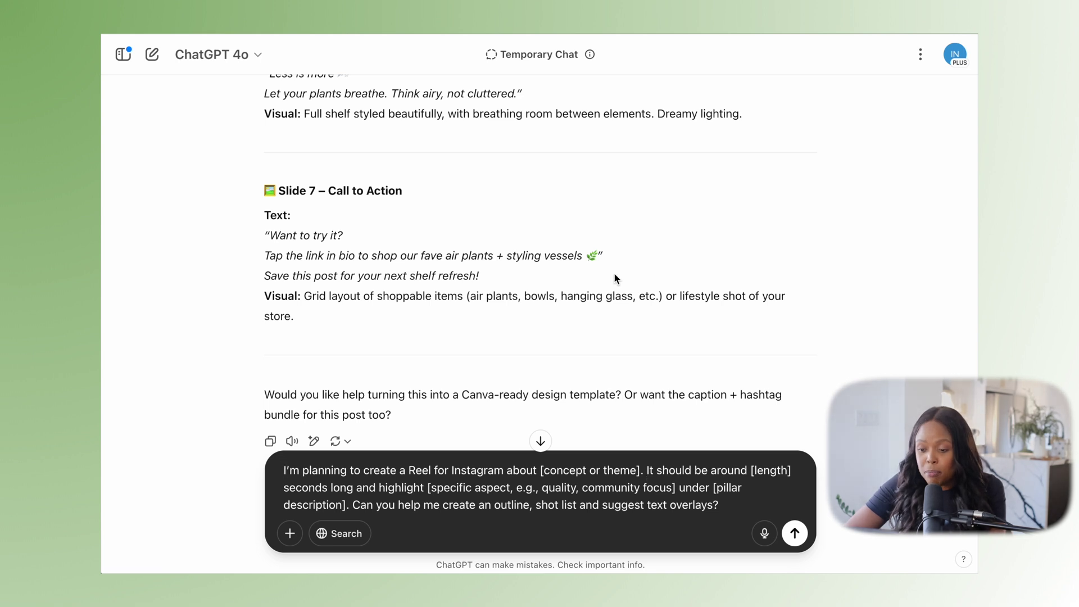
Replace the bracketed concept or theme placeholder in the Reel prompt with the calendar's first Reel topic, "air plant care tips"
scroll(621, 254, up, 10)
scroll(622, 254, up, 15)
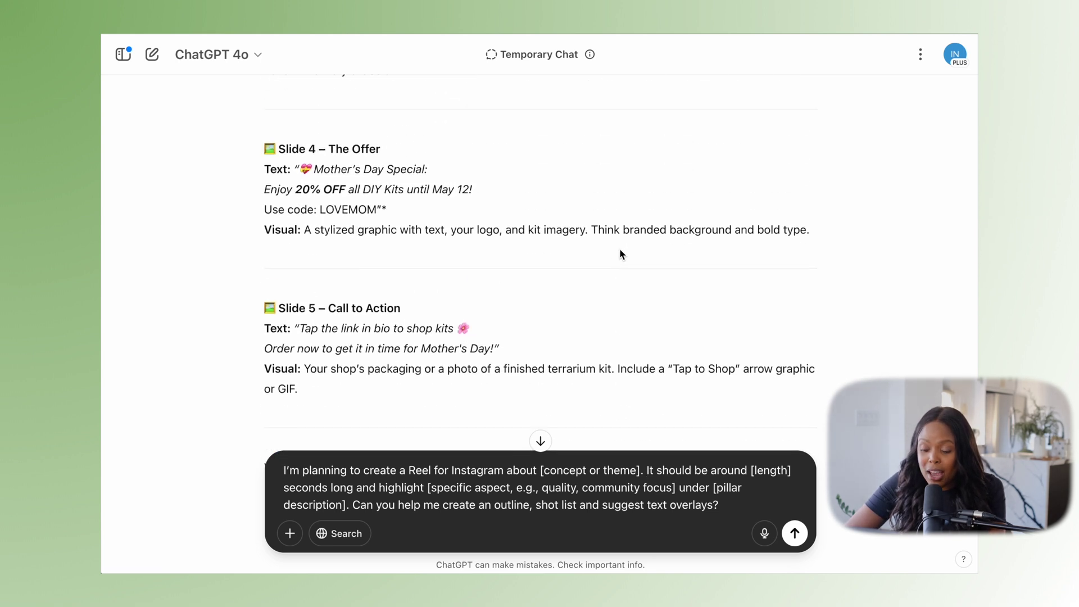
scroll(620, 249, up, 20)
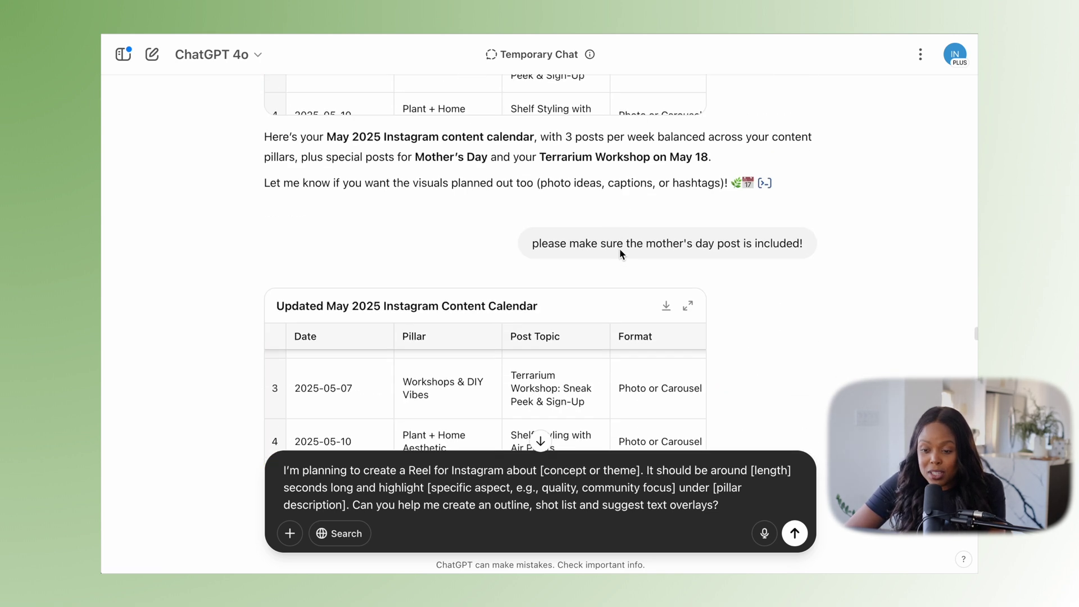
scroll(598, 337, up, 3)
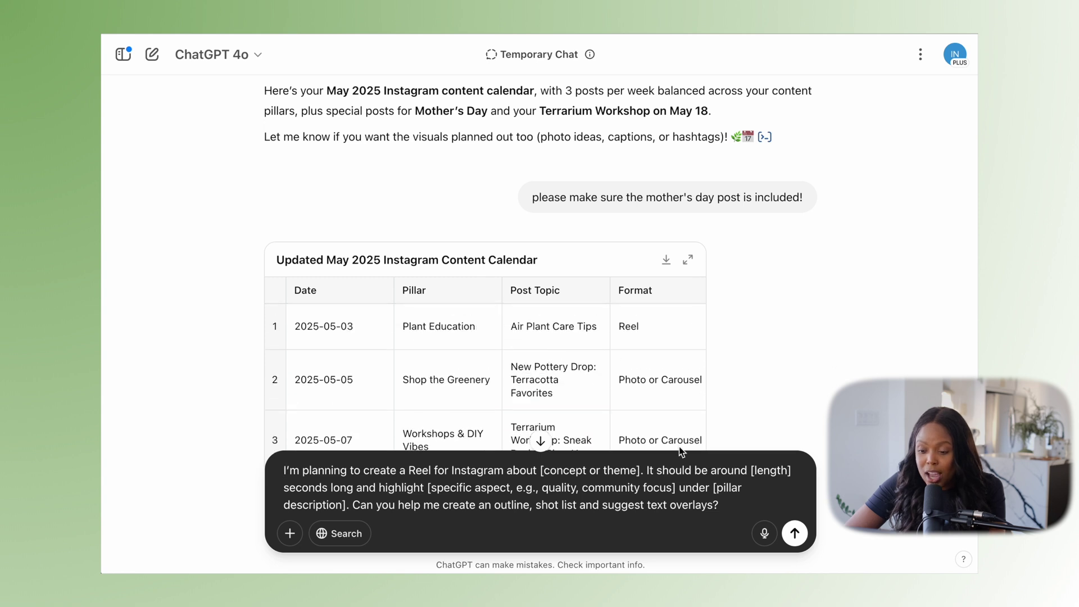
drag(641, 475, 584, 475)
key(BackSpace)
key(BackSpace)
key(BackSpace)
key(BackSpace)
key(BackSpace)
key(BackSpace)
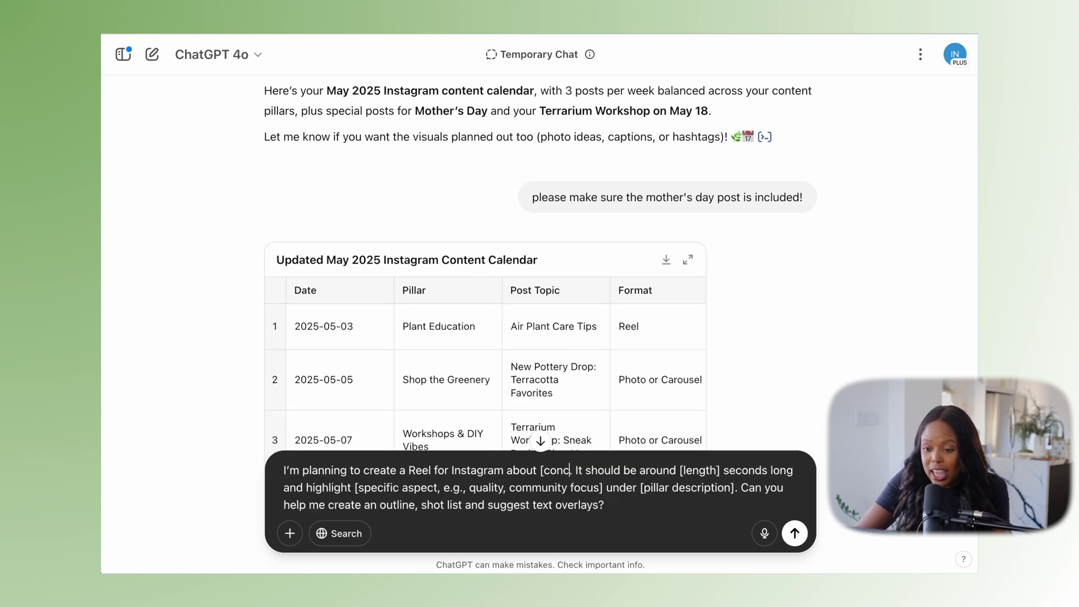
key(BackSpace)
key(BackSpace)
key(BackSpace)
text(air plan)
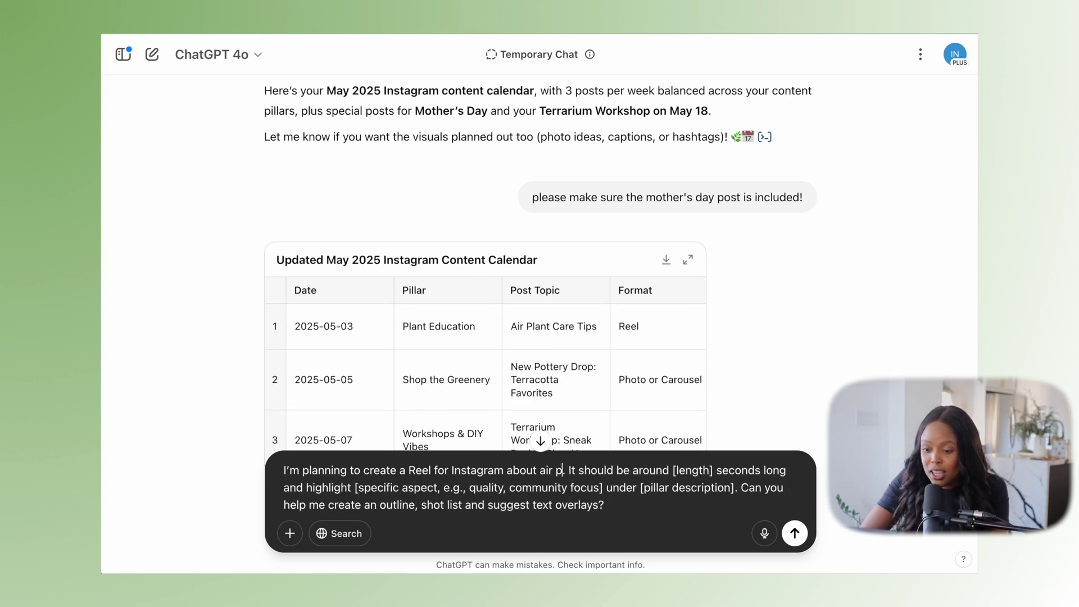
text(t car)
text(ips)
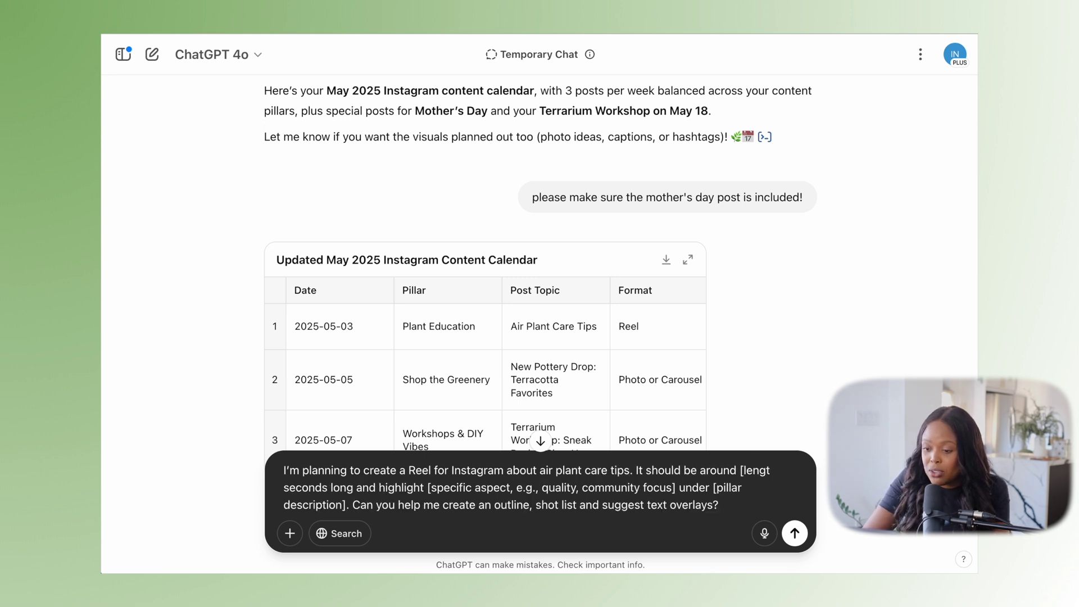
Replace the bracketed length placeholder in the Reel prompt with 60 seconds, removing the brackets
key(BackSpace)
key(BackSpace)
key(BackSpace)
key(BackSpace)
key(BackSpace)
text(30)
key(BackSpace)
key(BackSpace)
text(60)
key(BackSpace)
key(BackSpace)
key(BackSpace)
text(60)
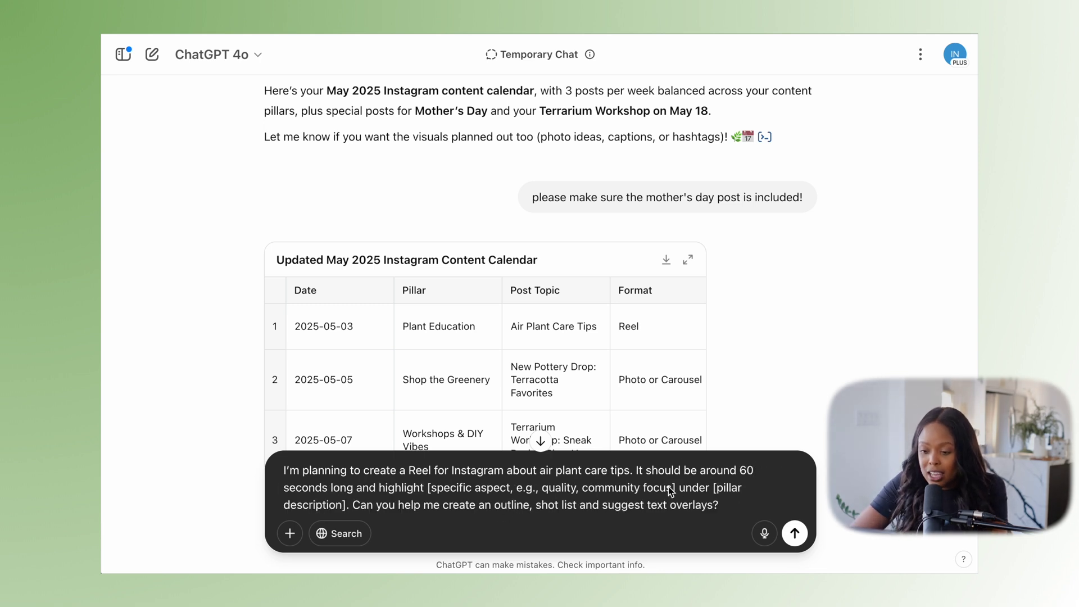
Replace the bracketed specific aspect placeholder in the Reel prompt with "our air plant special happening"
drag(672, 488, 431, 489)
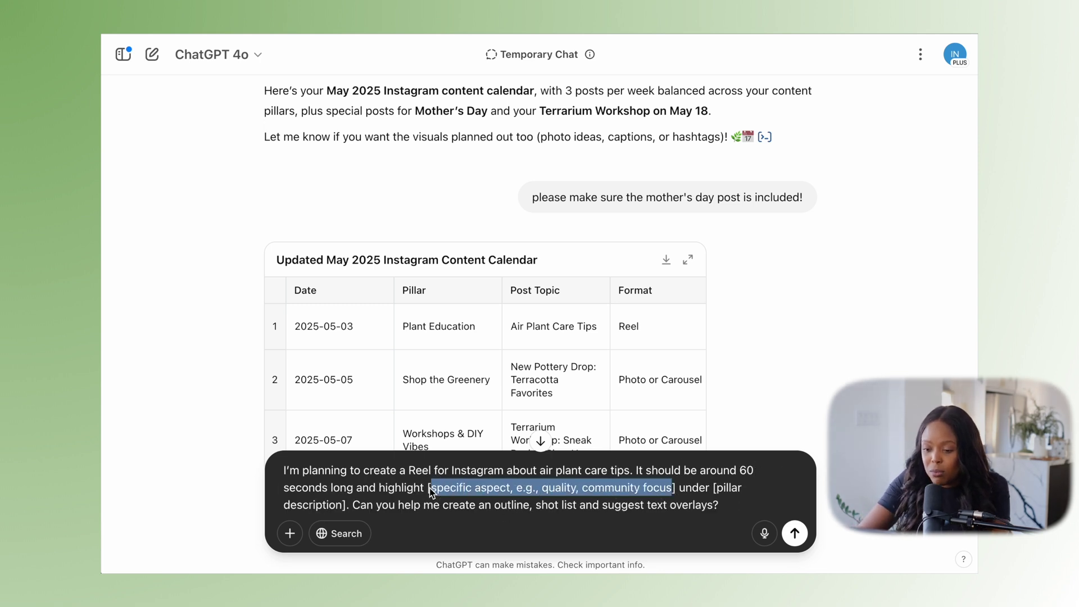
key(BackSpace)
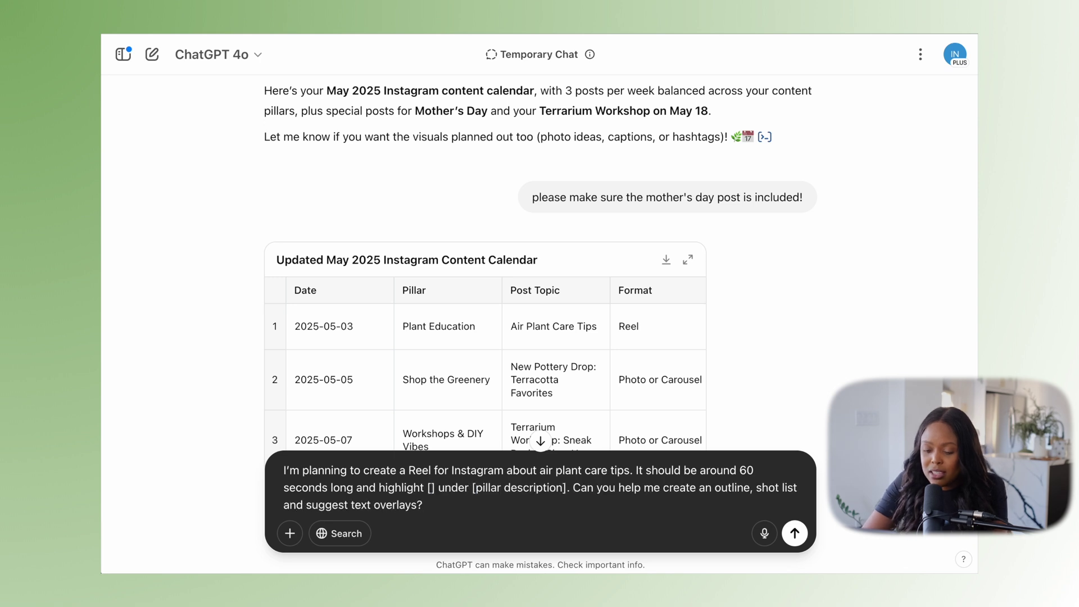
key(BackSpace)
key(Delete)
text(our air plant special)
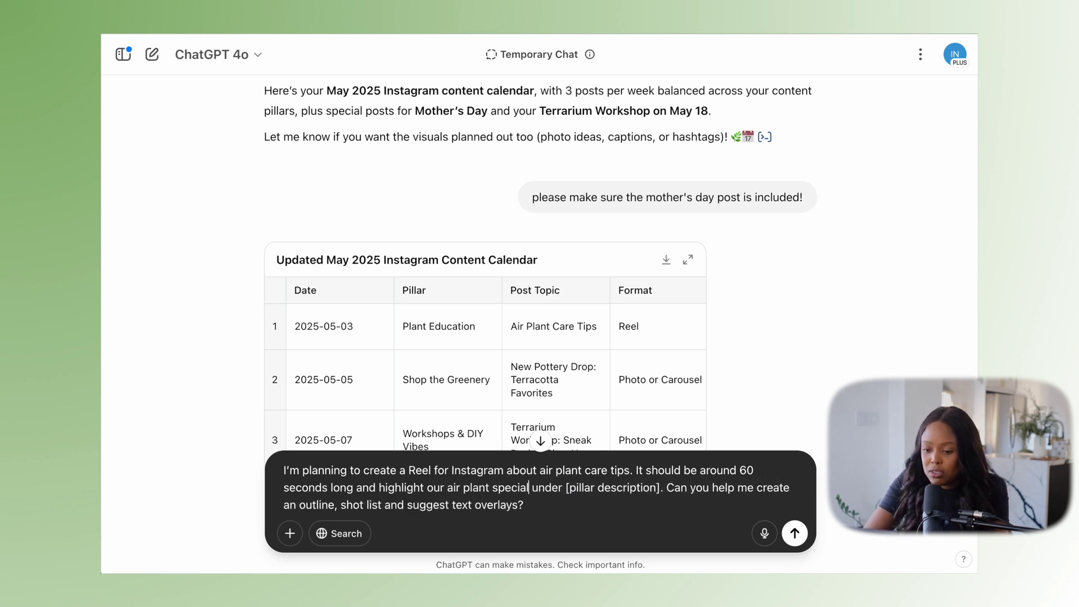
text( happening)
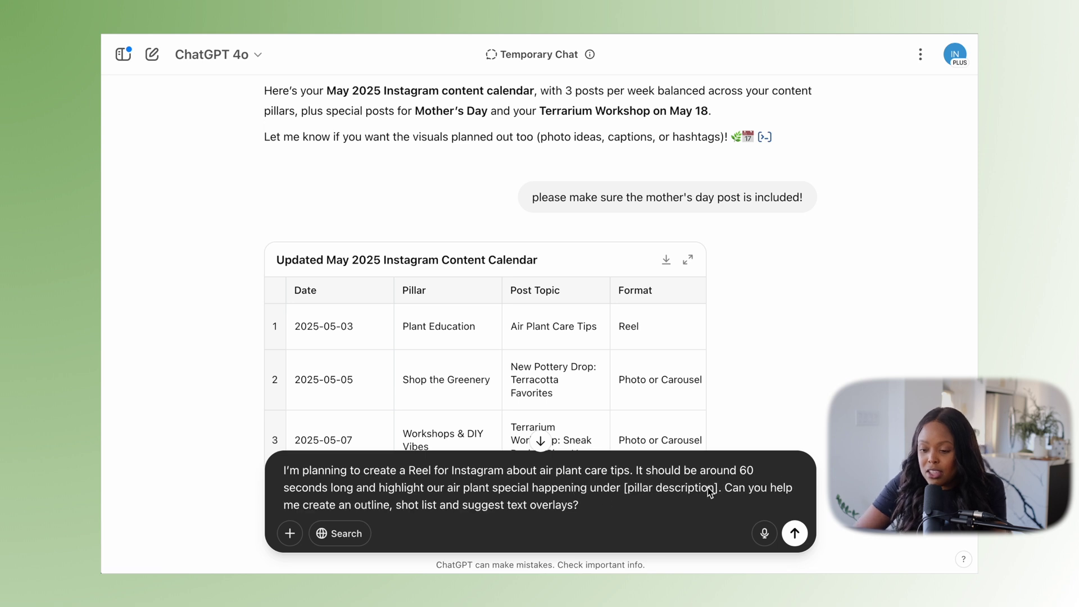
Delete the "under [pillar description]" wording from the Reel prompt and submit the request
shift+click(718, 492)
key(BackSpace)
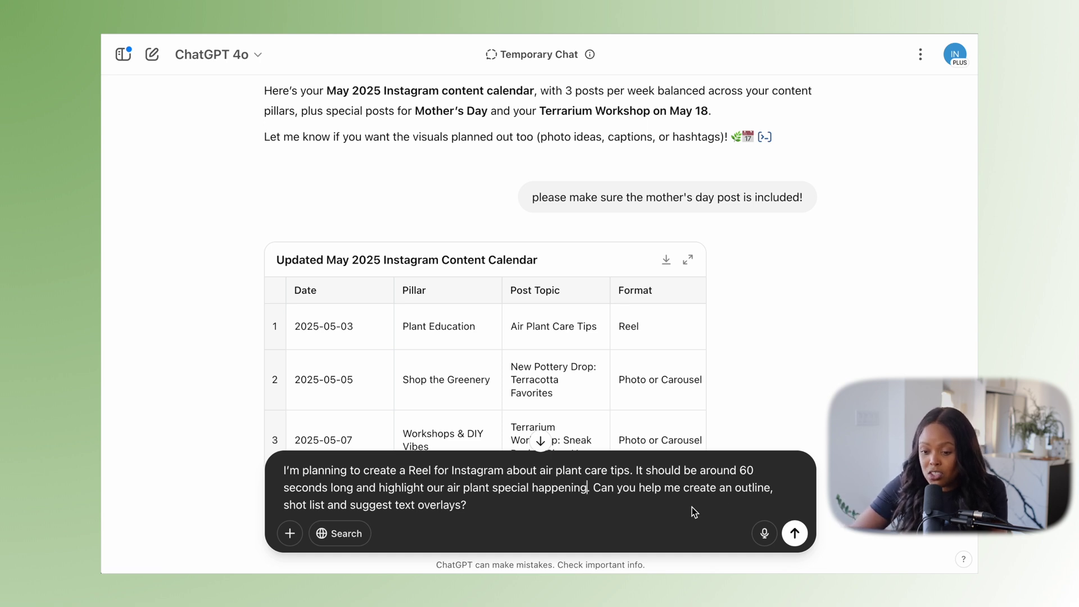
key(Return)
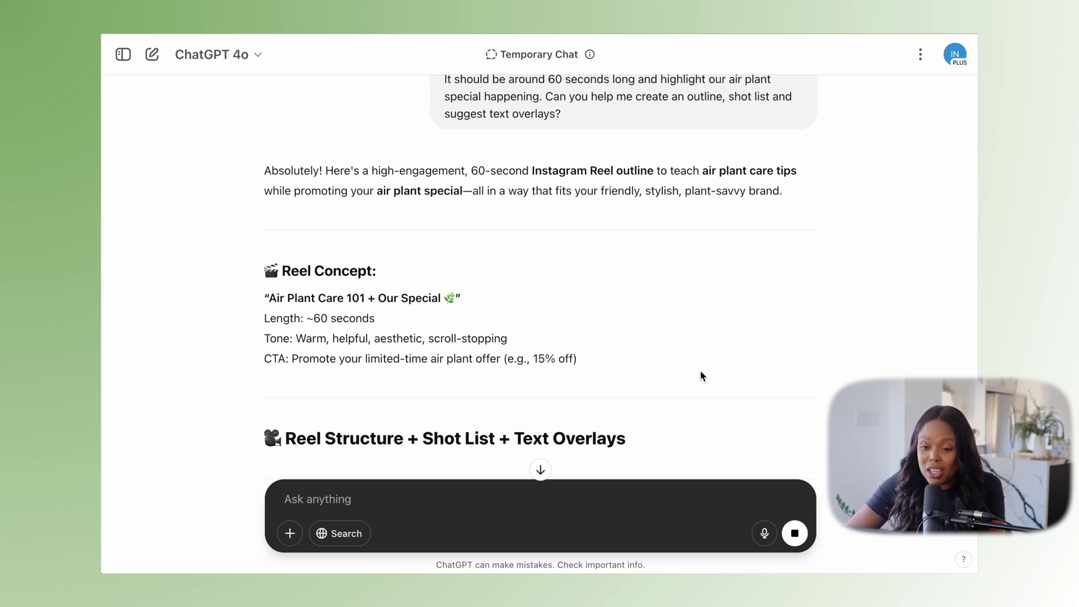
Review the Reel concept, including its call to action, and the Shot 1 hook's visual, overlay text and audio suggestions
scroll(702, 376, down, 1)
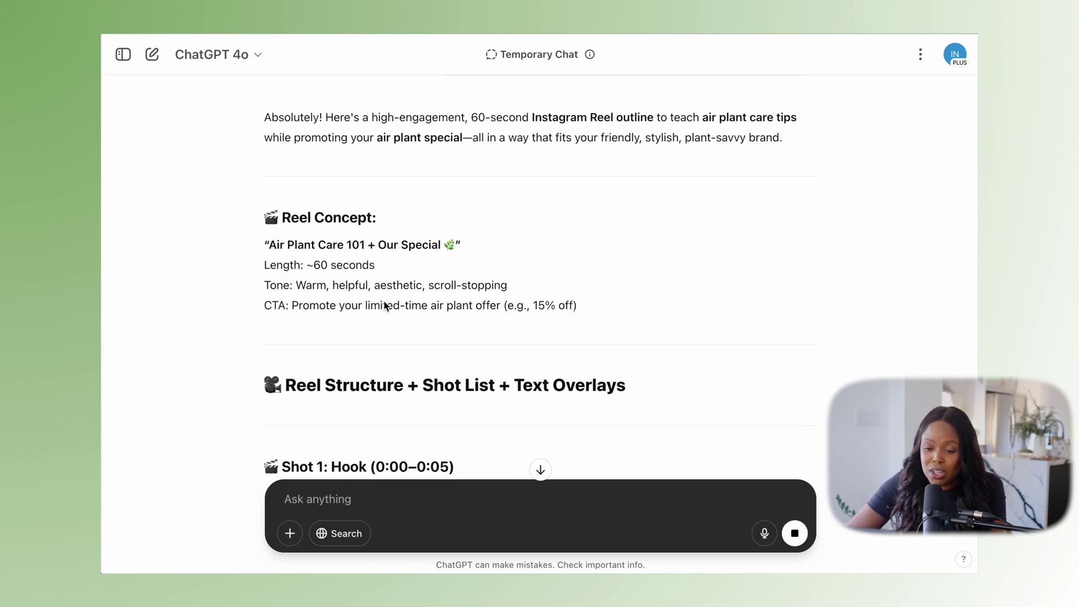
scroll(276, 265, down, 1)
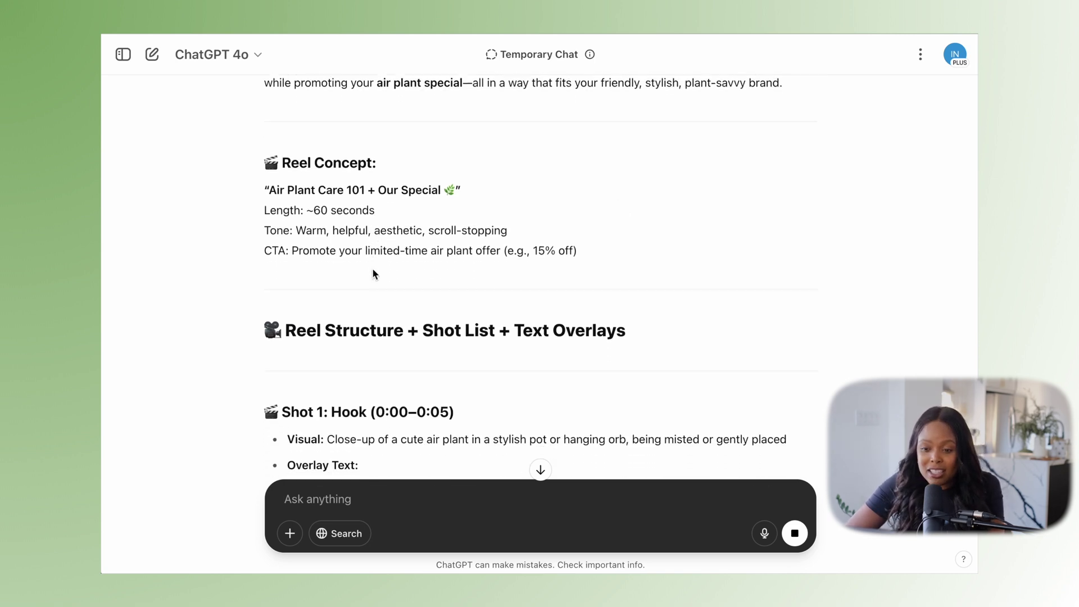
drag(262, 246, 607, 246)
scroll(607, 246, down, 2)
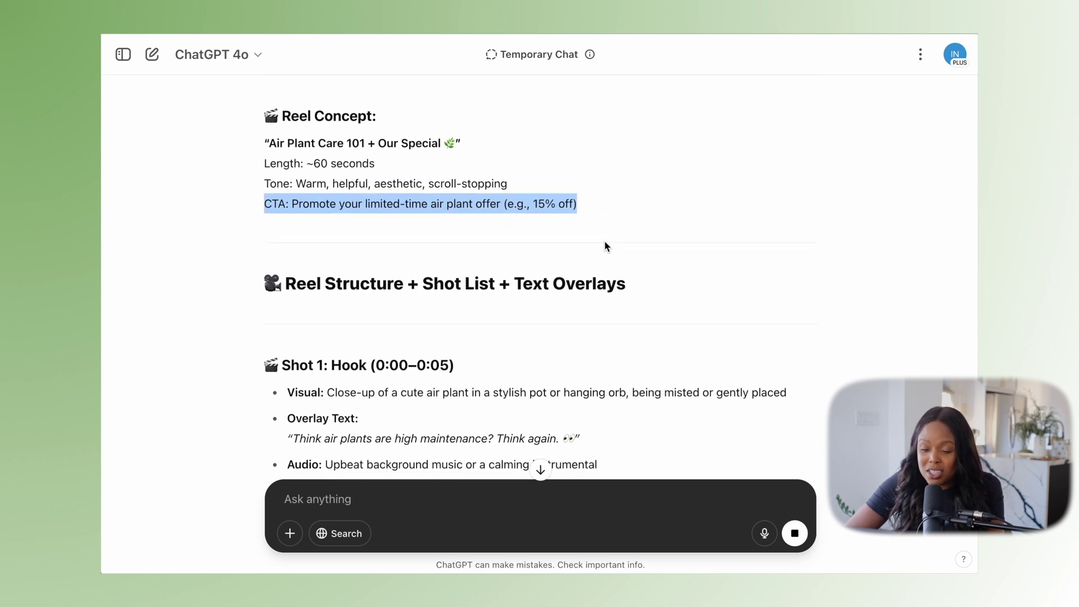
scroll(607, 245, down, 3)
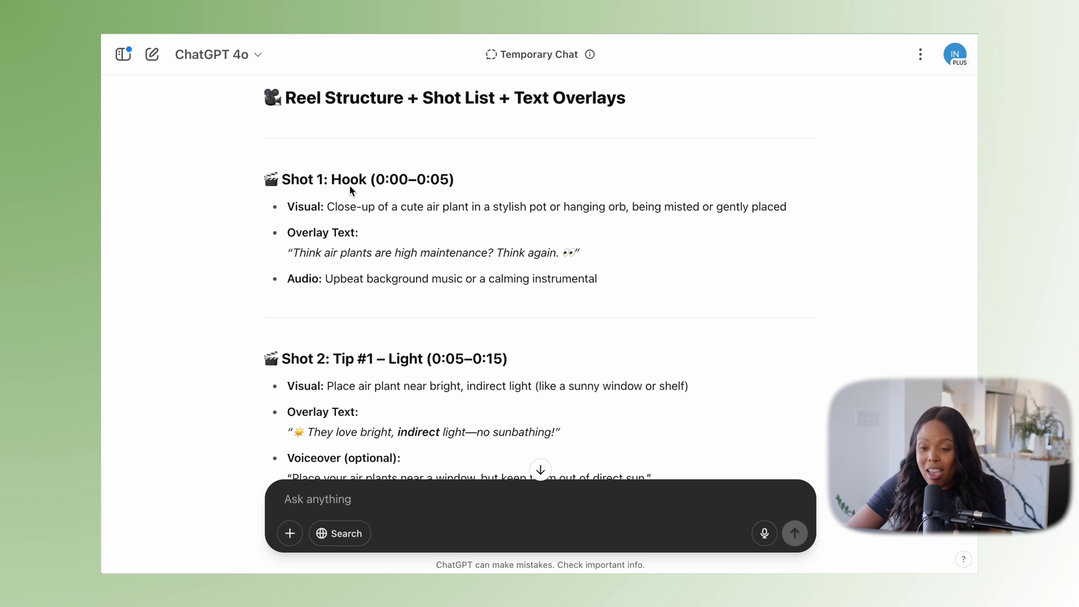
scroll(350, 190, down, 2)
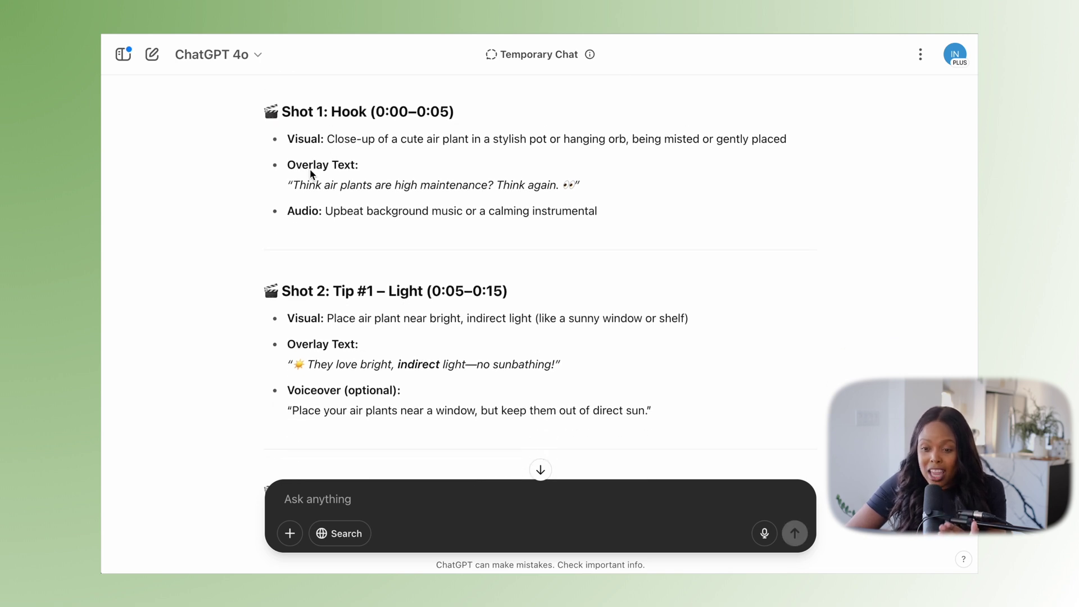
drag(298, 185, 606, 186)
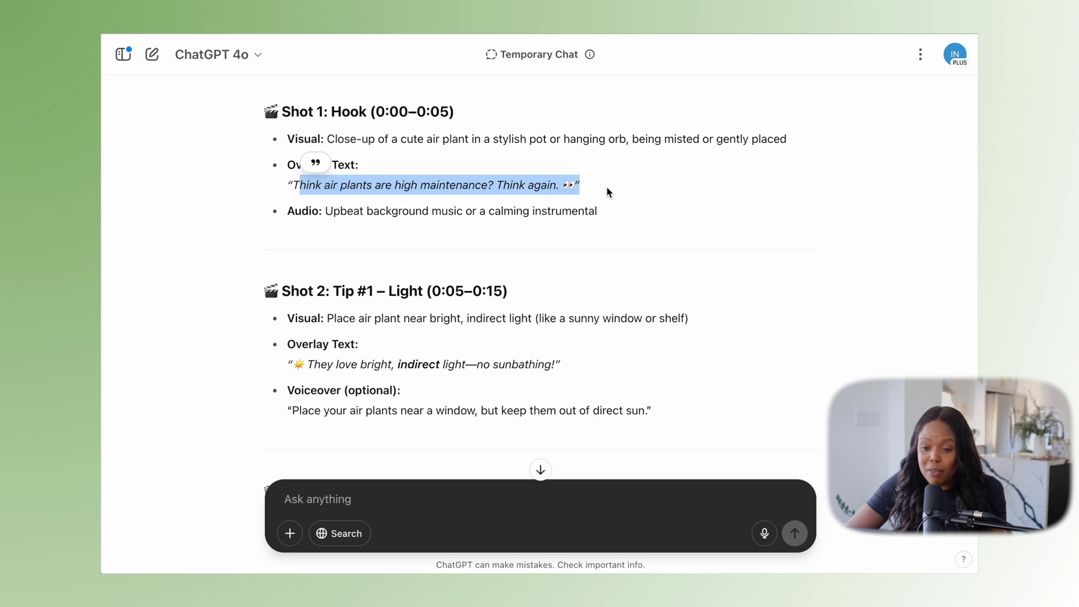
click(606, 187)
scroll(606, 186, down, 2)
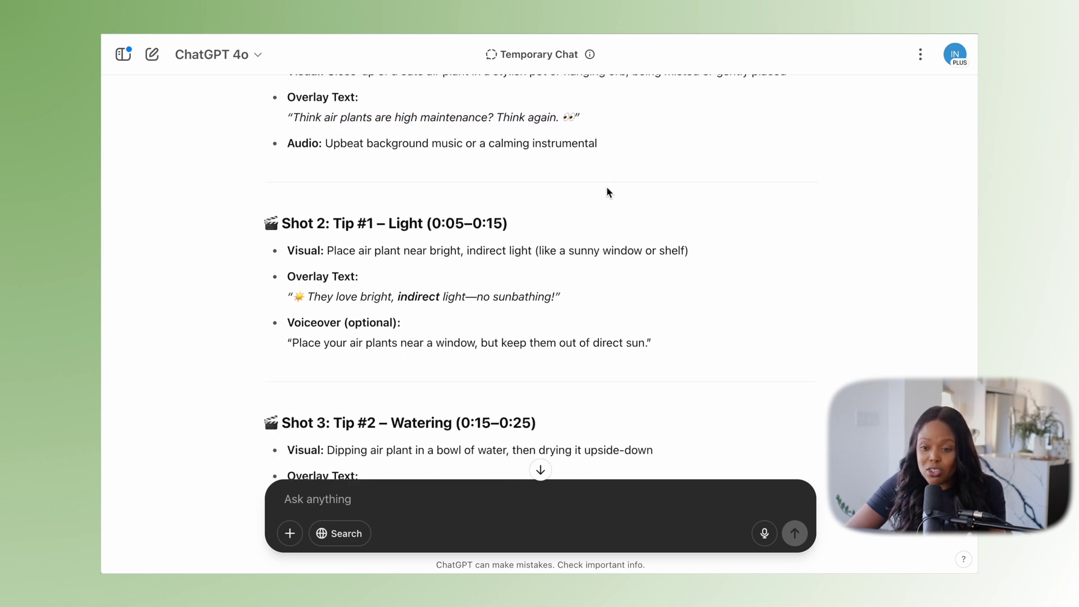
click(287, 147)
drag(287, 147, 627, 145)
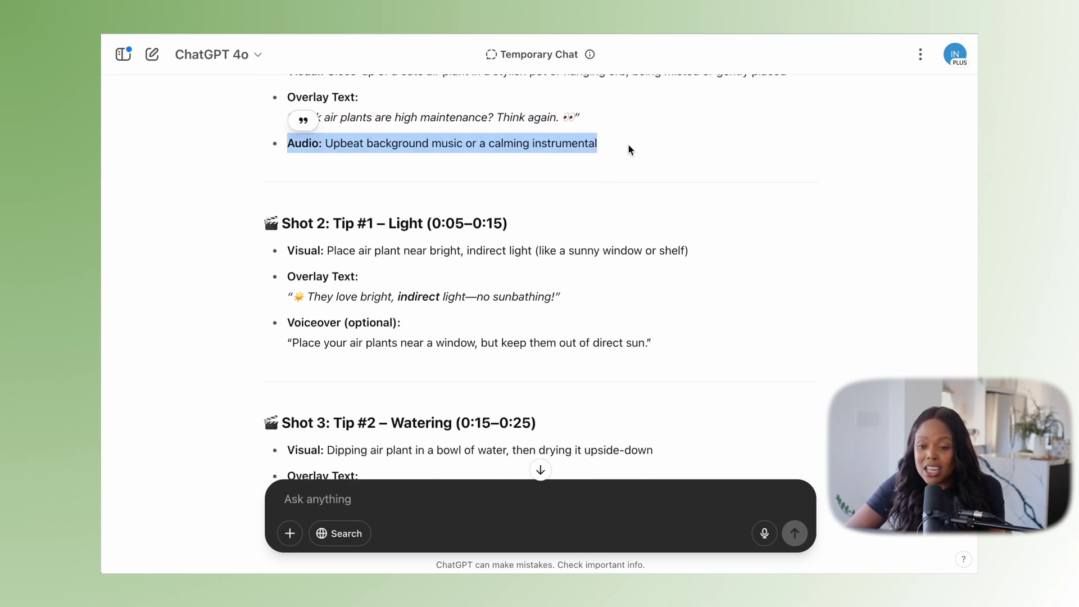
scroll(629, 144, up, 2)
click(630, 188)
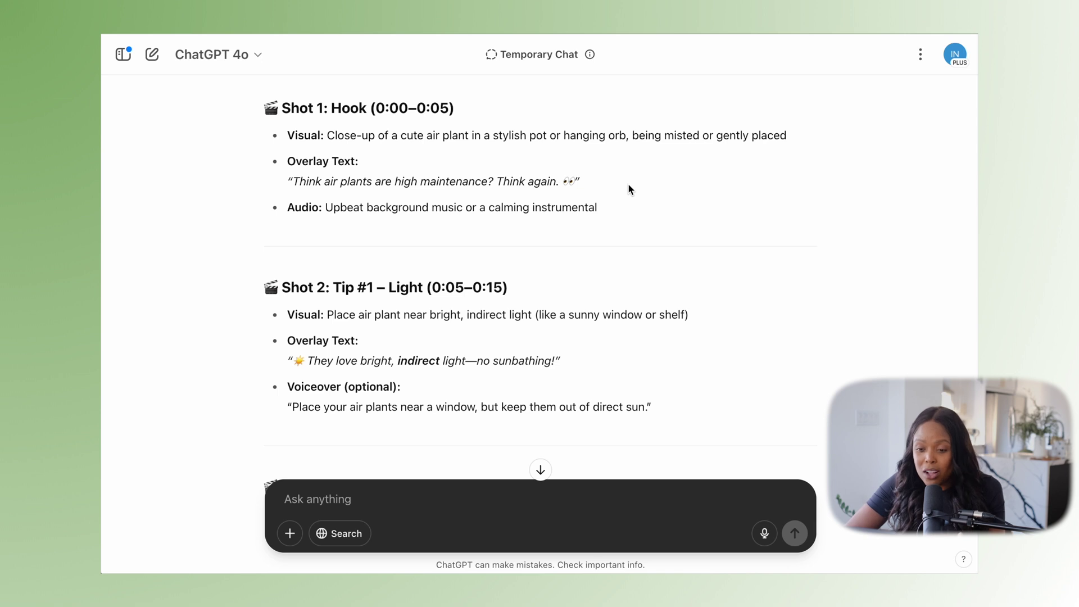
Read the rest of the Reel shot list, from the Shot 2 light tip through the Shot 7 final call to action
scroll(628, 189, down, 4)
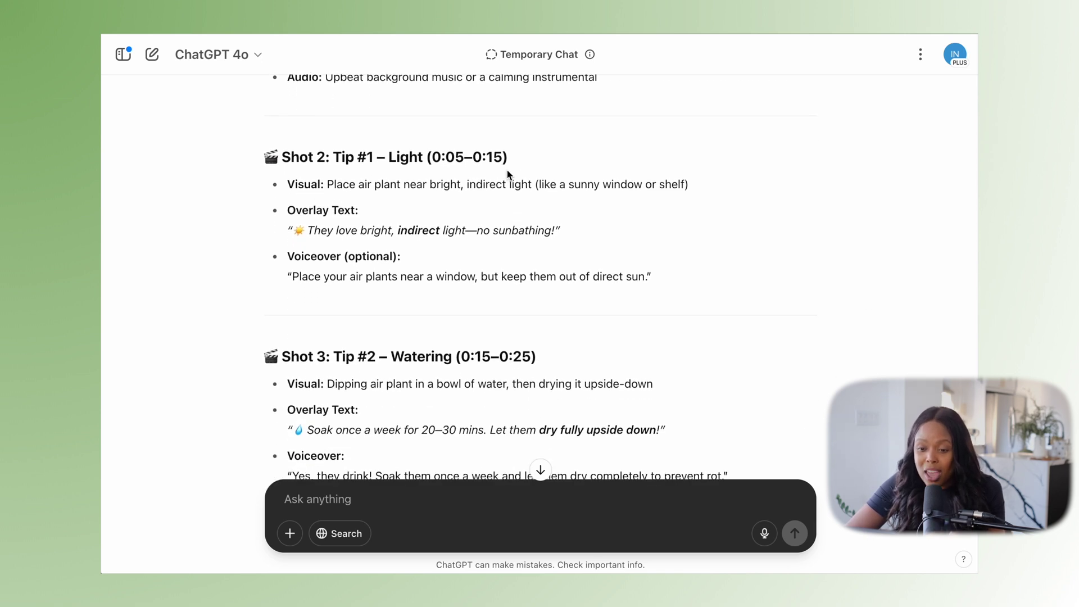
scroll(530, 346, down, 3)
scroll(533, 356, down, 4)
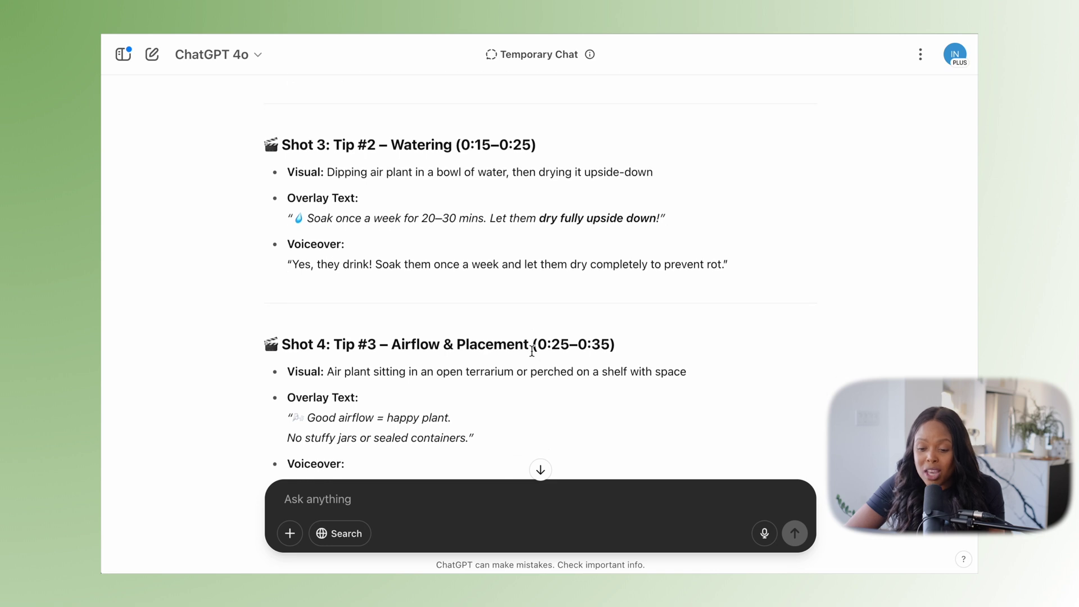
scroll(532, 351, down, 5)
scroll(532, 353, down, 8)
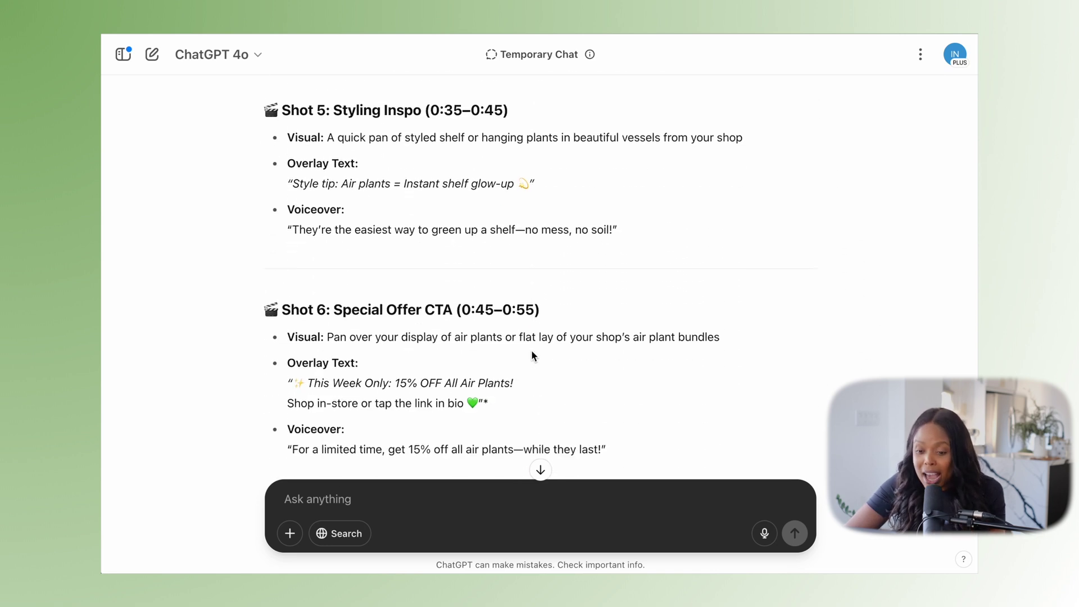
scroll(532, 353, down, 2)
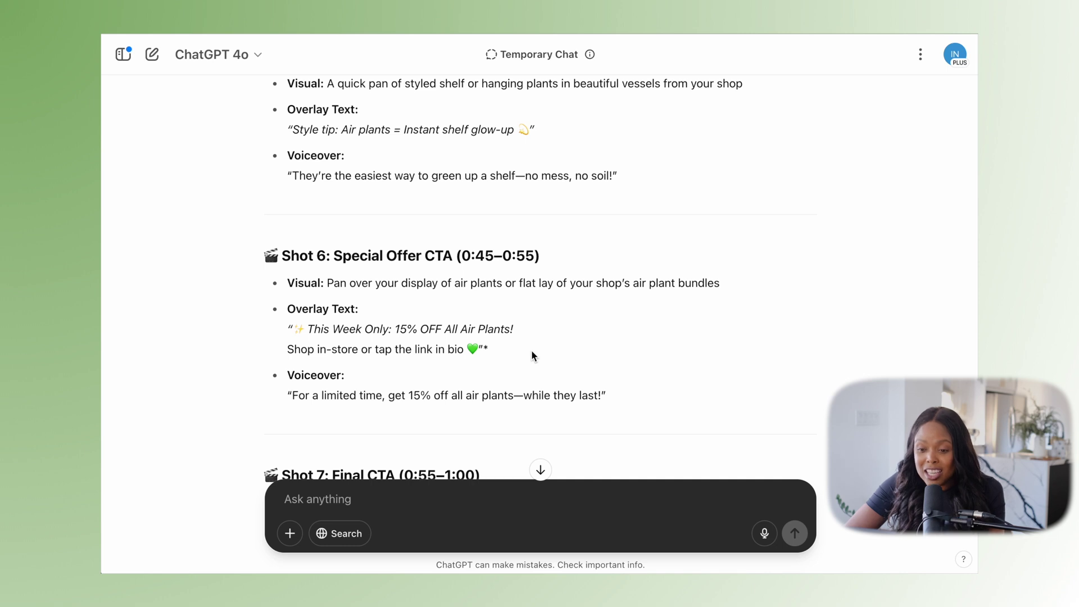
scroll(532, 352, down, 3)
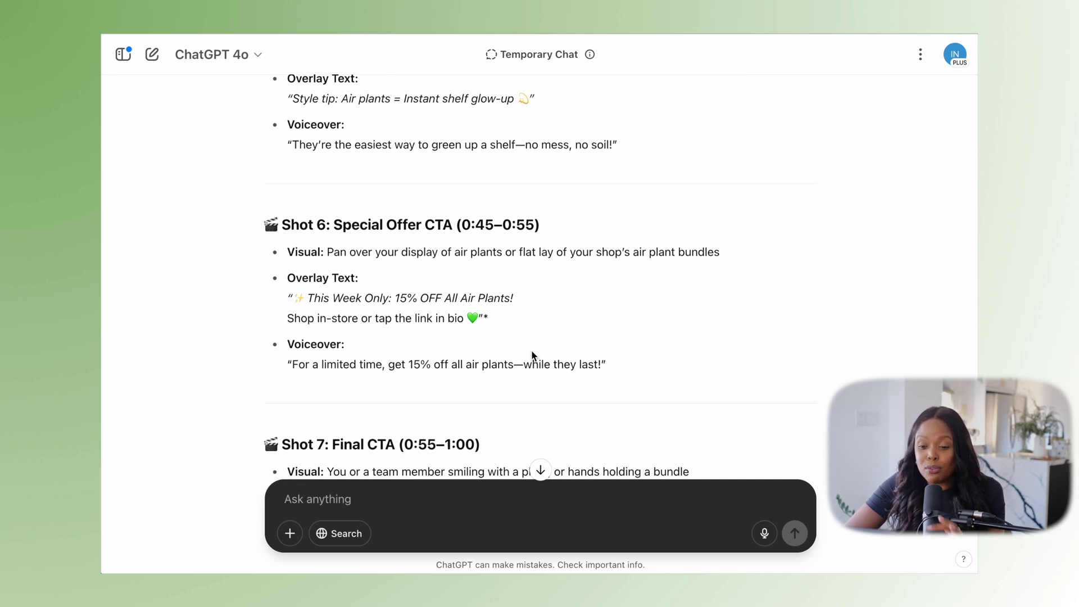
scroll(532, 356, down, 3)
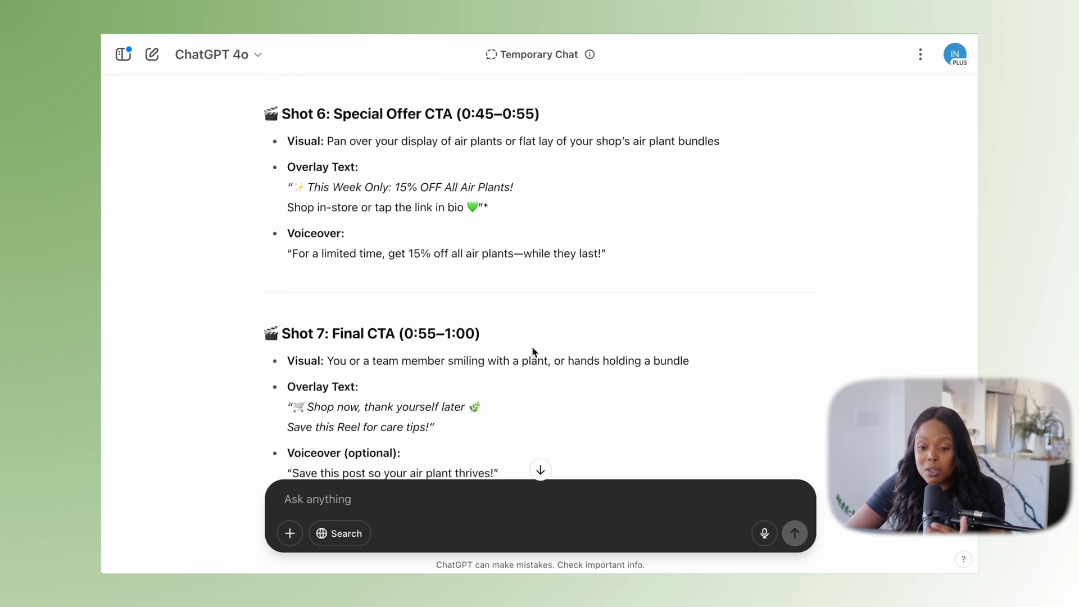
scroll(532, 348, down, 4)
scroll(532, 347, down, 1)
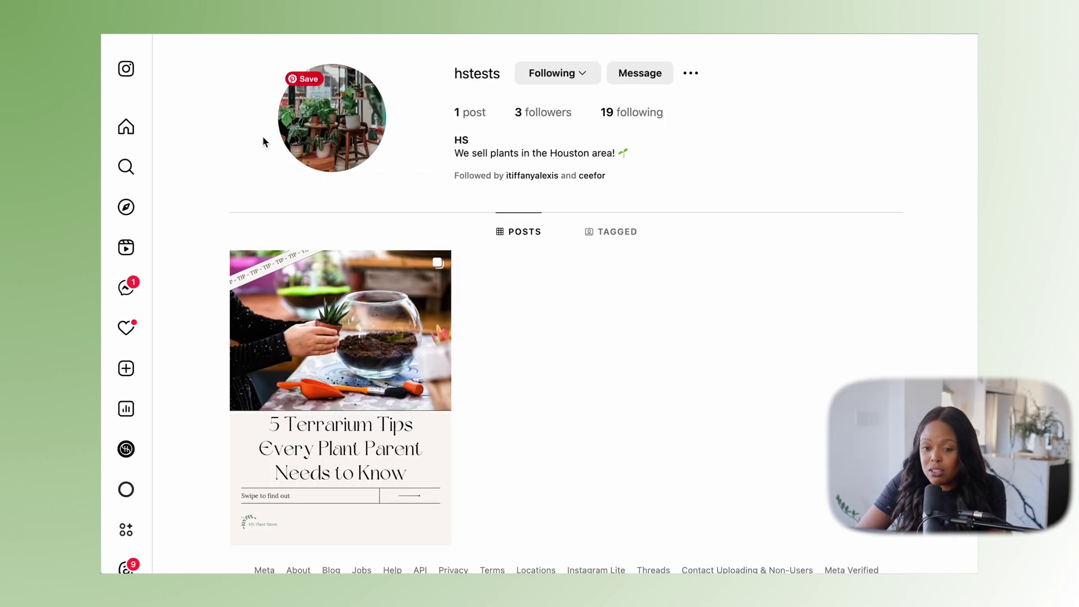
Capture the Instagram Explore Reel with the hook "things I wish my younger self knew when she started dating" and attach the screenshot in ChatGPT
click(127, 224)
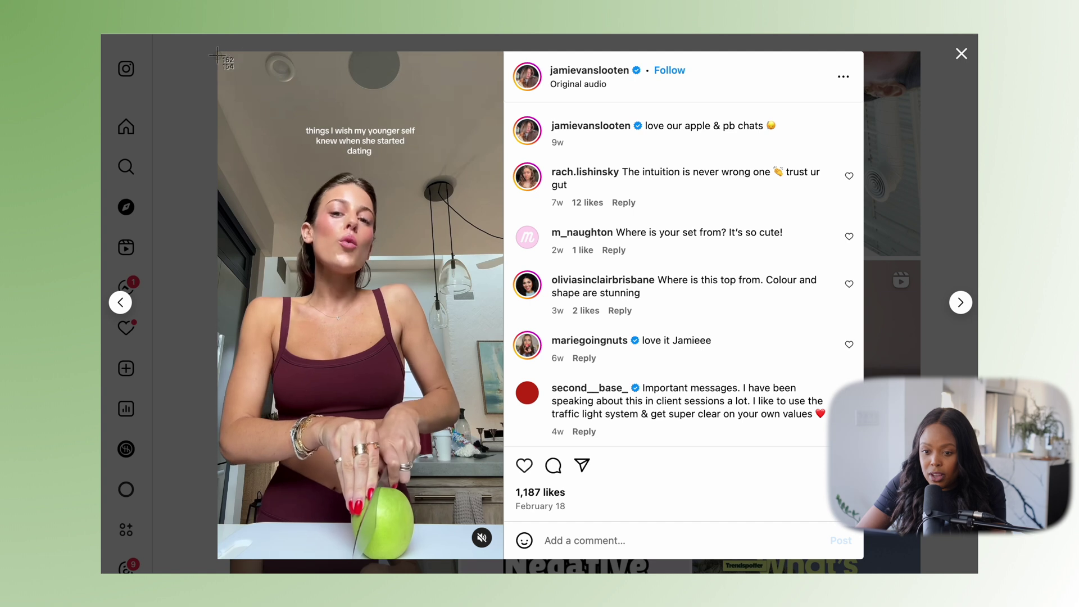
drag(218, 55, 504, 558)
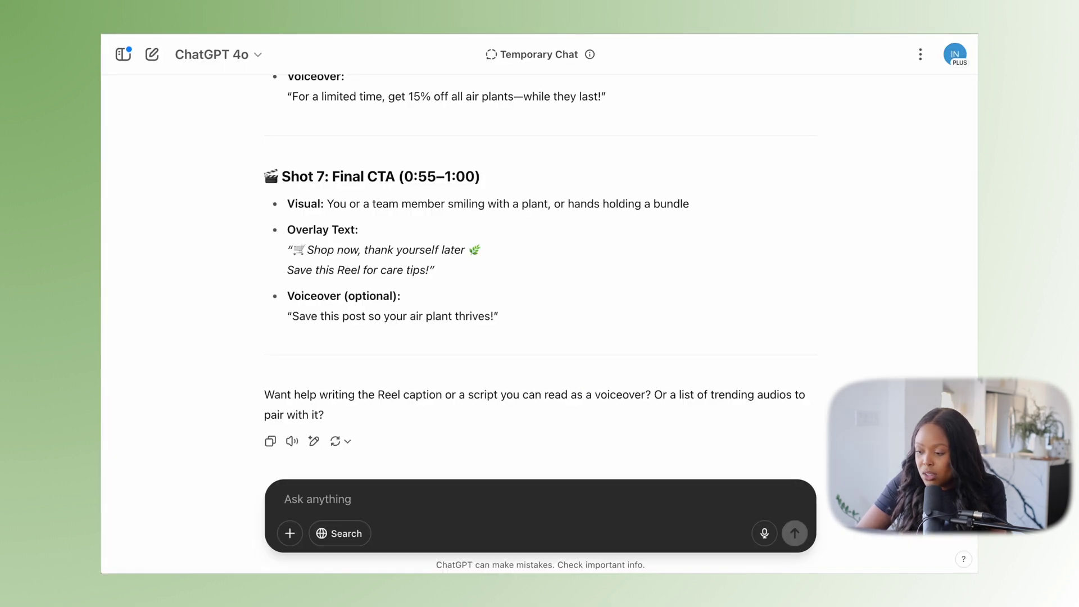
drag(990, 540, 656, 443)
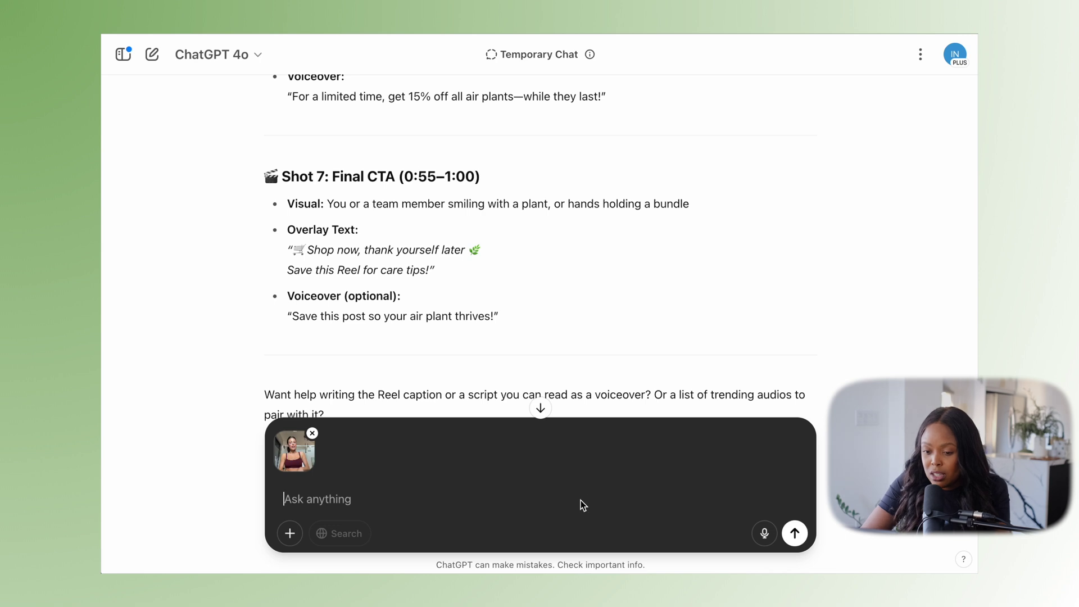
Ask "can we do a version of this hook, but relevant to my plant shop please?", check the attached screenshot, and submit the request
text(can we do a version of this hook, but relevant to my plant shop please?)
click(308, 454)
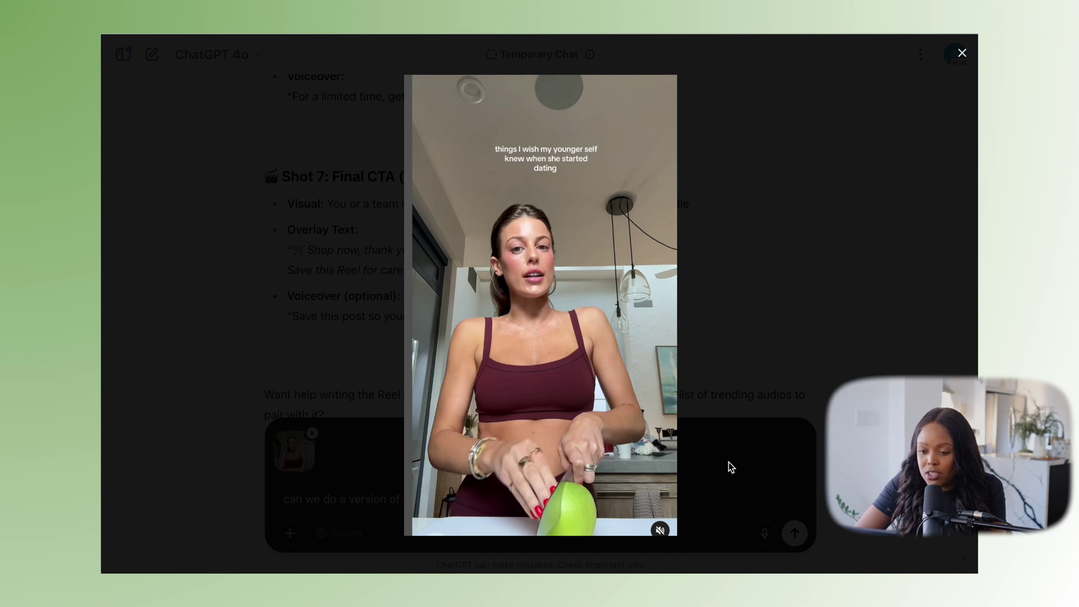
click(963, 53)
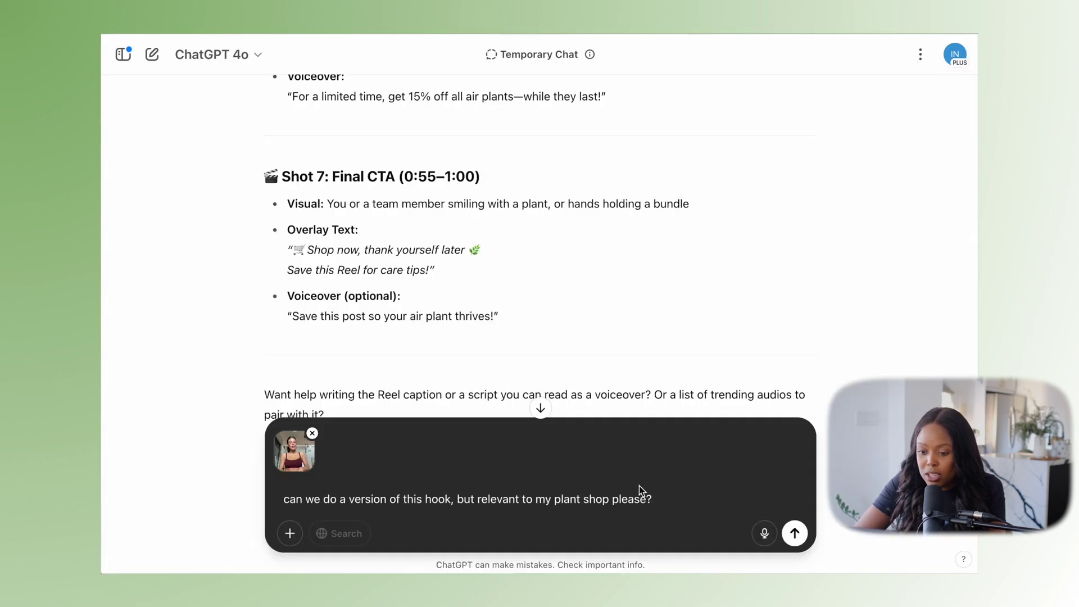
key(Return)
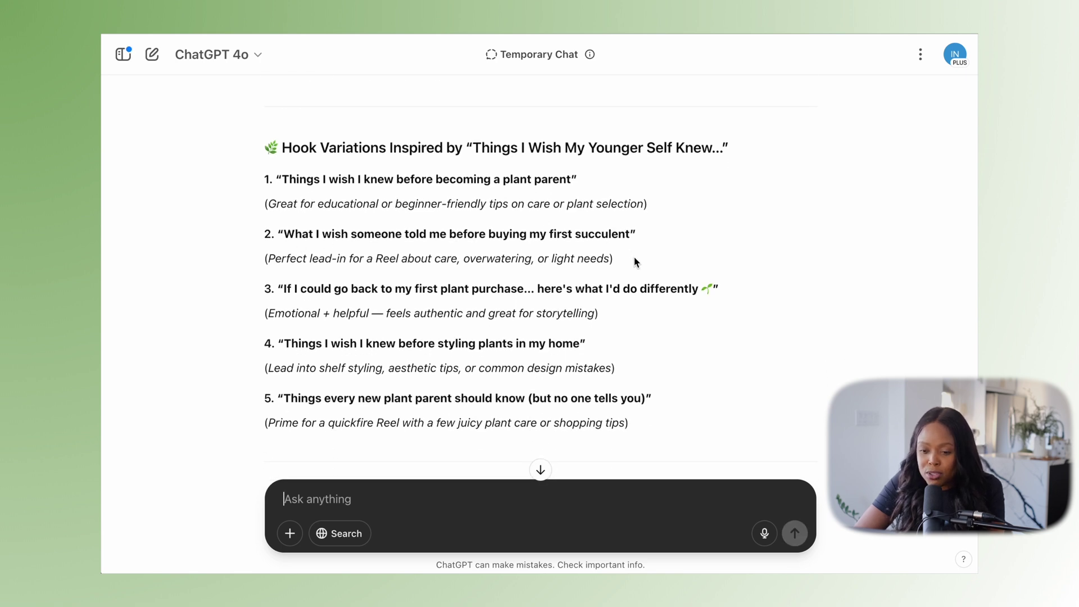
Compare the suggested plant shop hook variations with the original Reel screenshot and read through to the end of the response
scroll(393, 284, up, 2)
scroll(393, 284, down, 2)
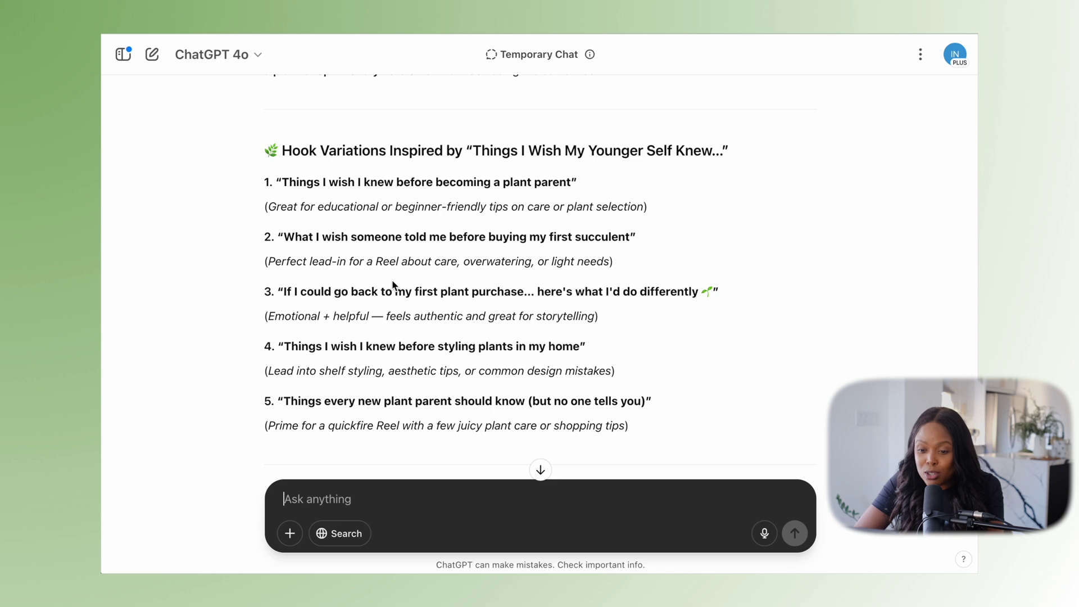
scroll(554, 228, up, 6)
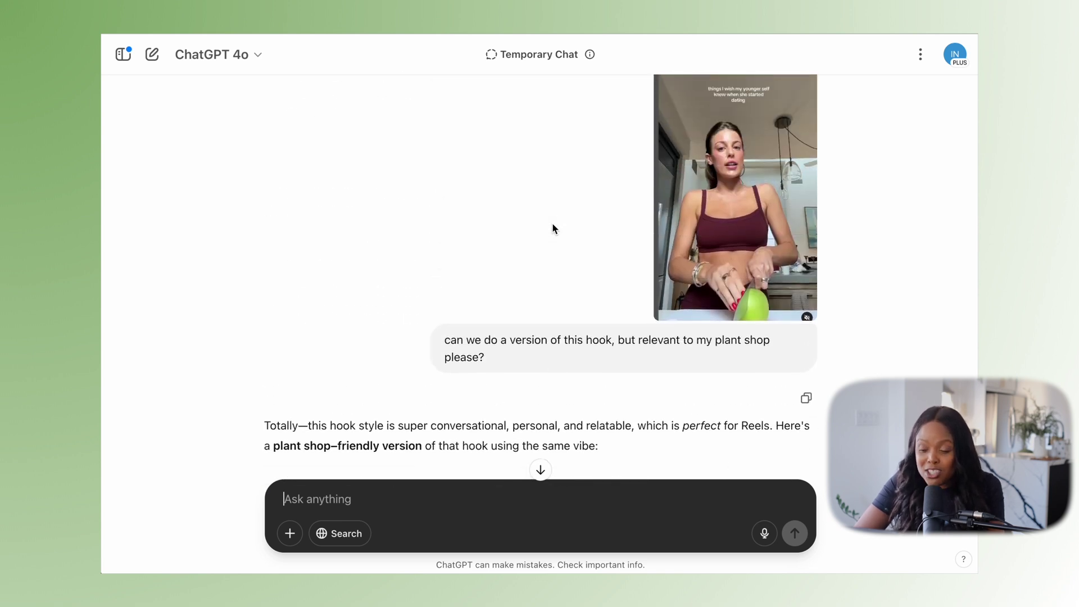
scroll(553, 224, down, 7)
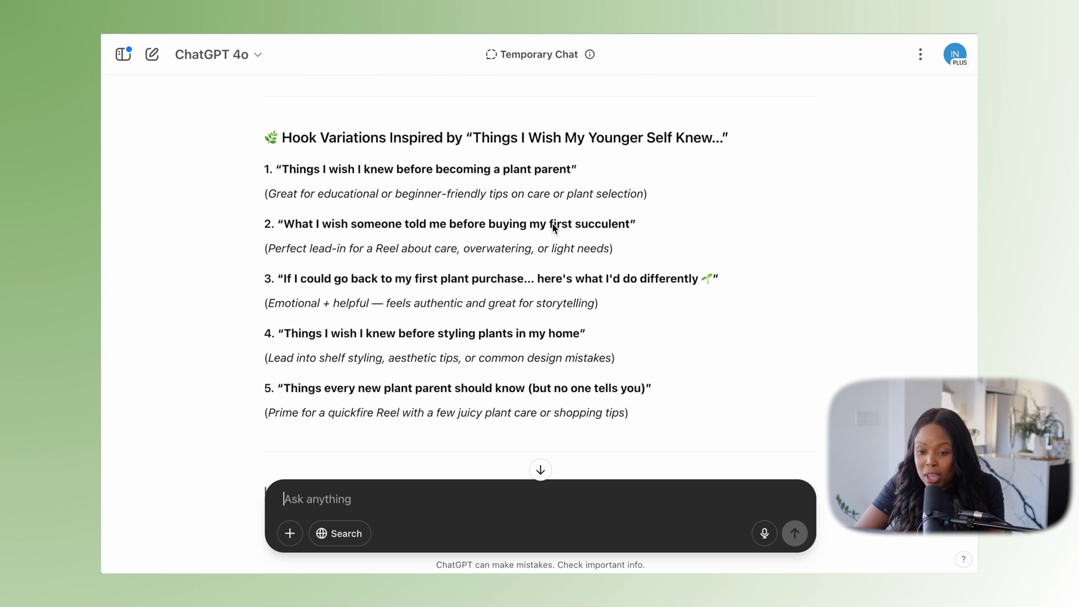
scroll(552, 225, down, 1)
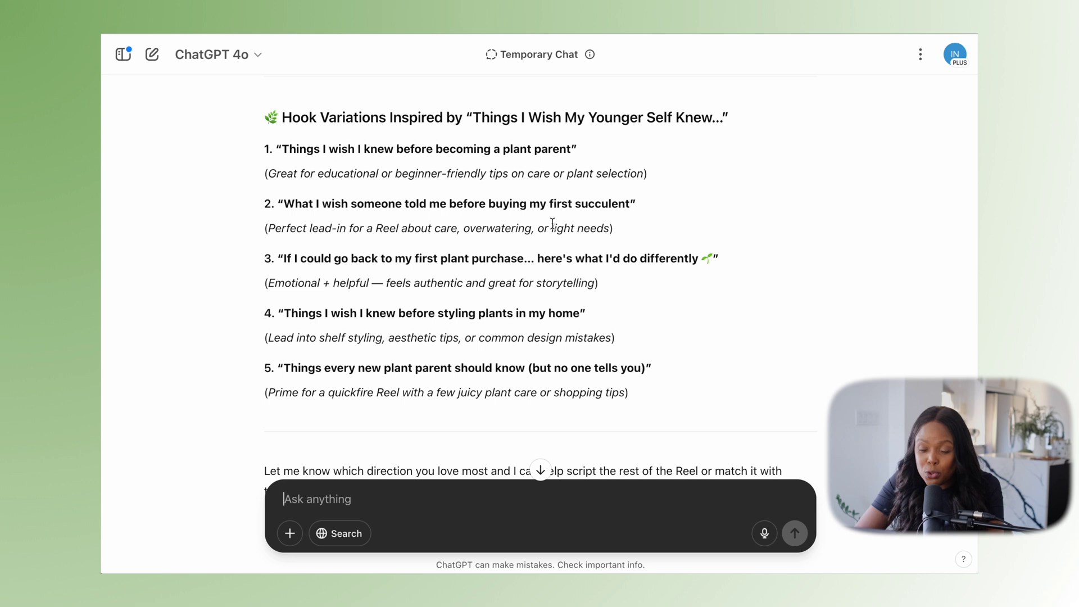
scroll(552, 225, down, 1)
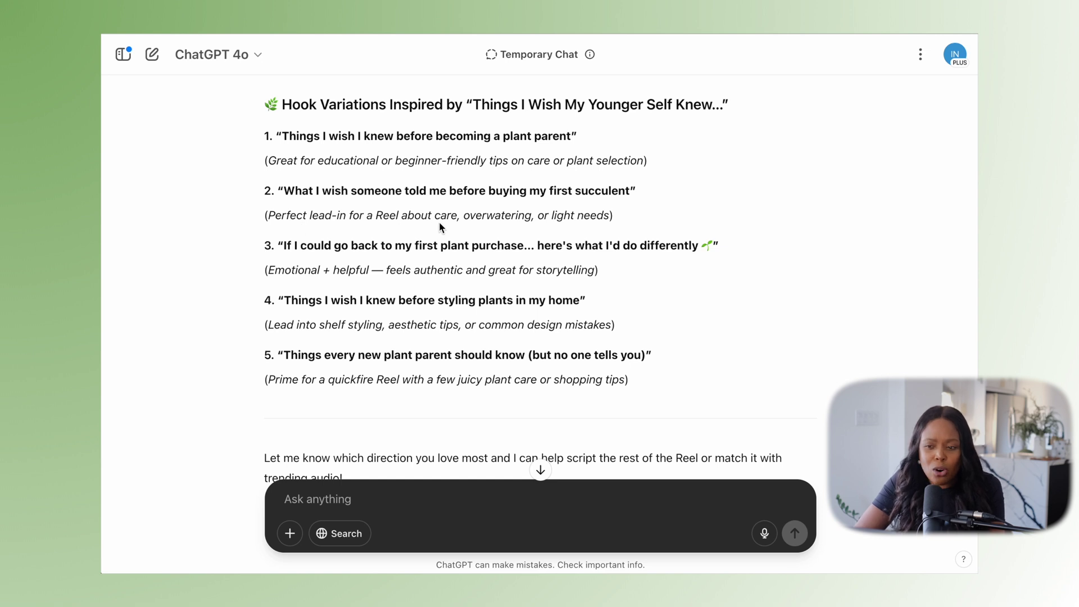
scroll(440, 227, down, 2)
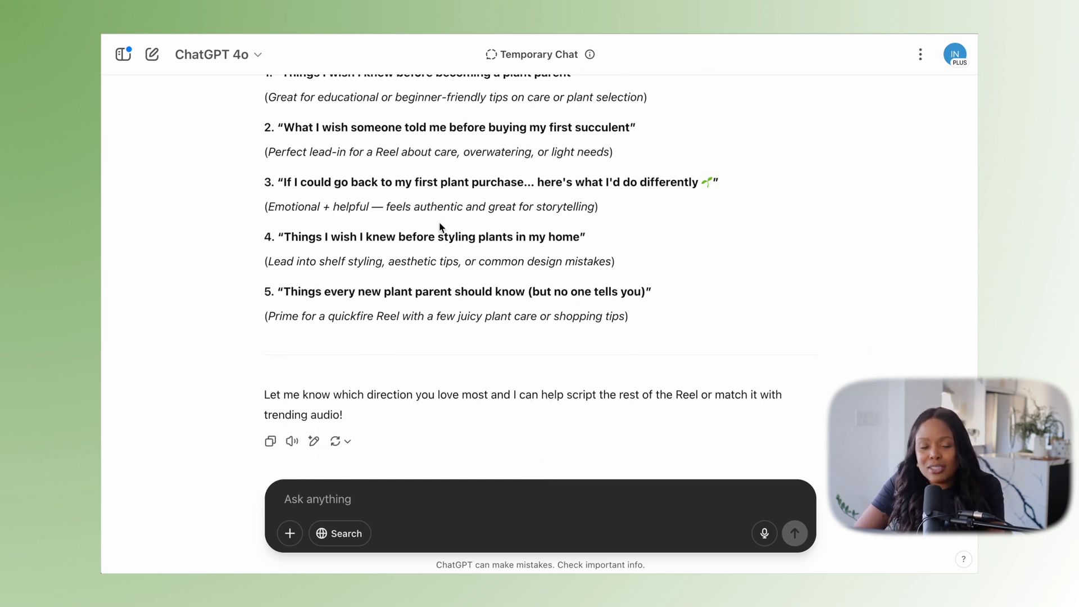